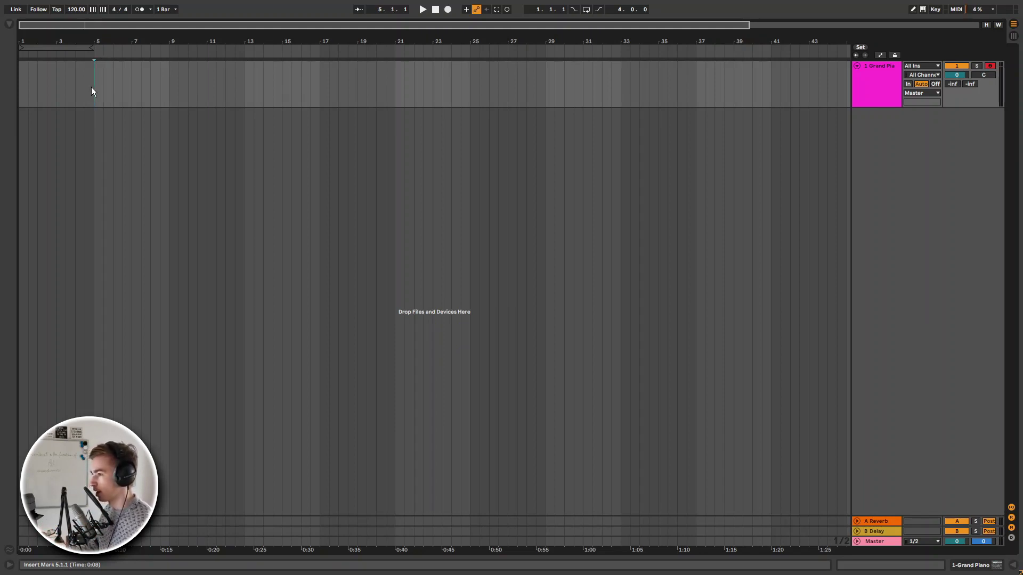
Step: Loop bars 1–5 with Ctrl+L, record piano takes, and select the resulting Grand Piano 3 clip
drag(92, 88, 5, 87)
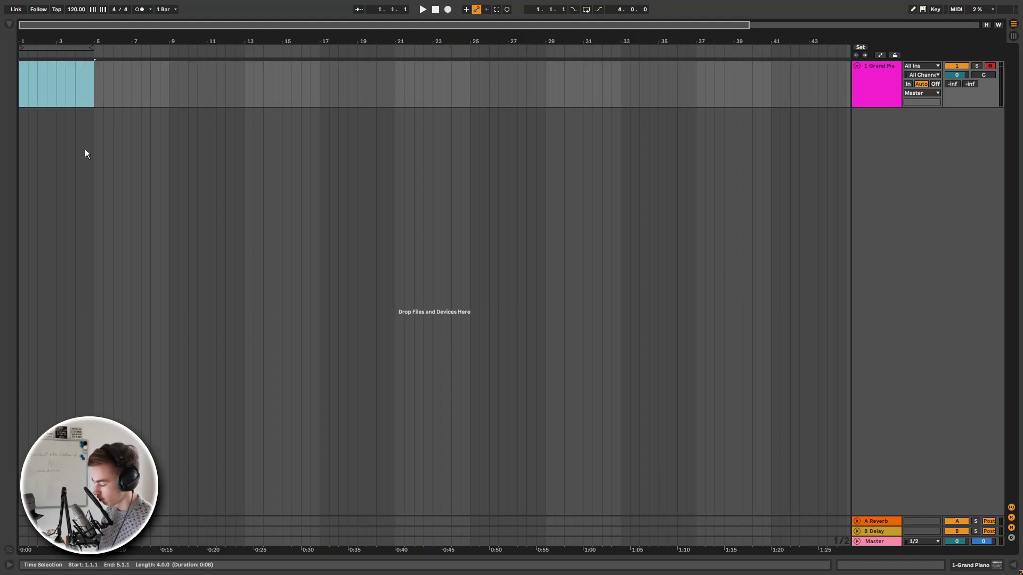
key(ctrl+l)
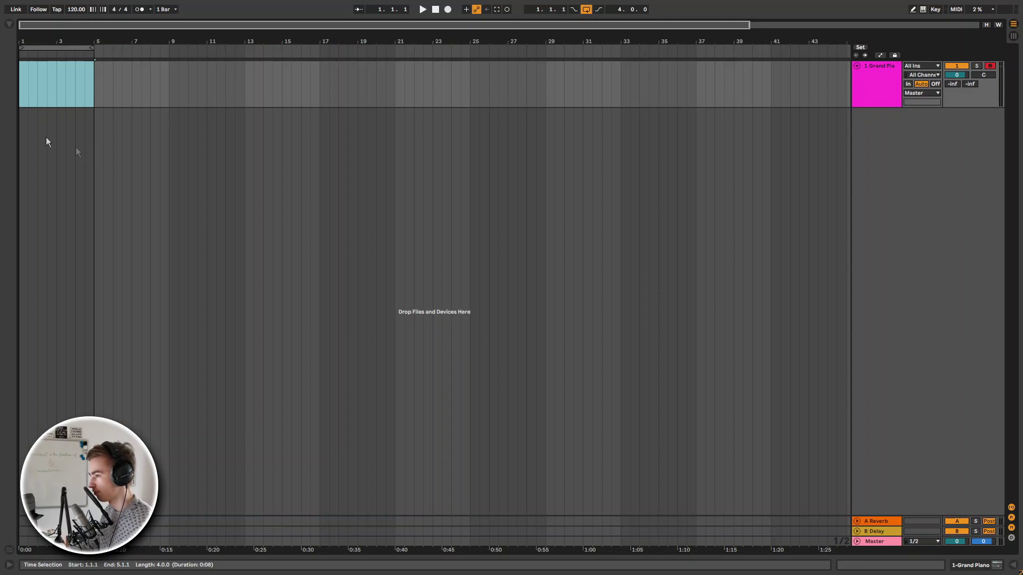
click(22, 85)
click(71, 80)
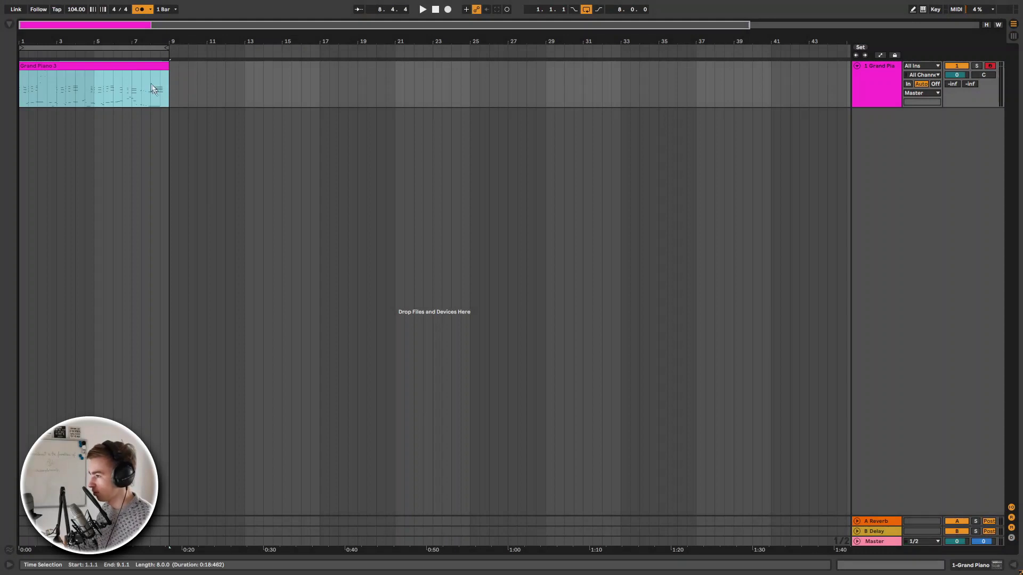
click(152, 83)
click(875, 102)
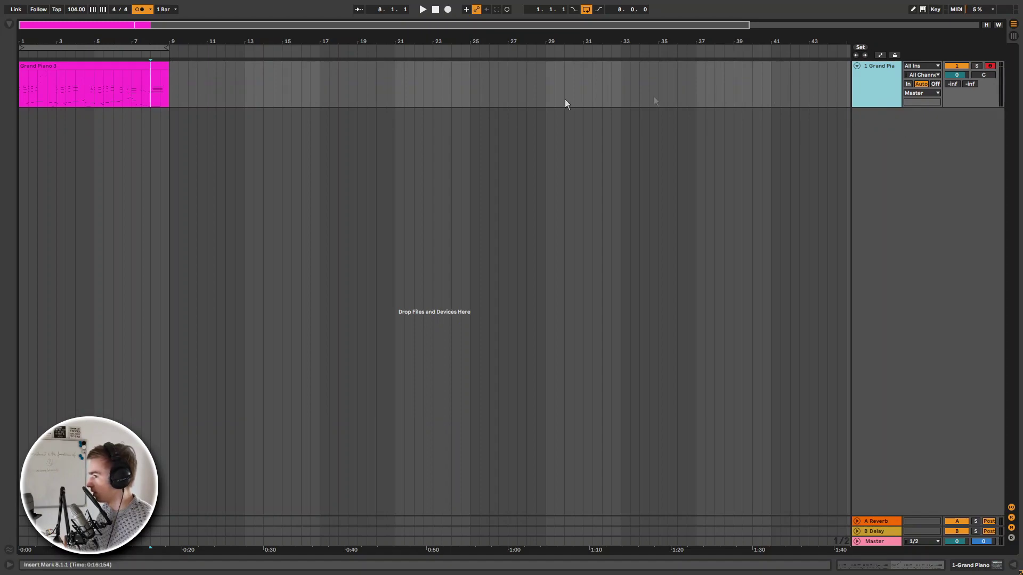
click(96, 79)
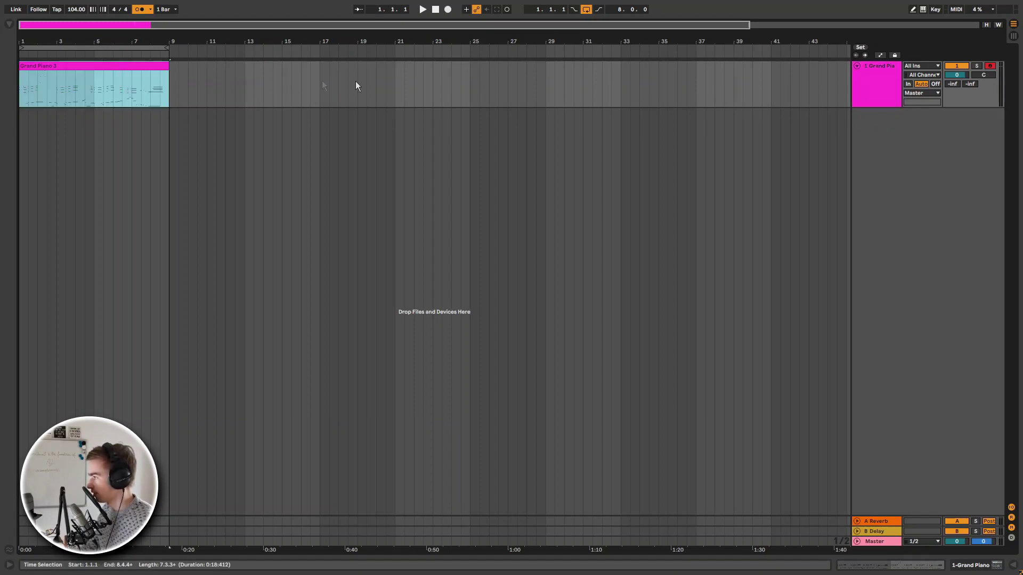
Step: Show the track's take lanes and delete the old Grand Piano take lane
right_click(885, 76)
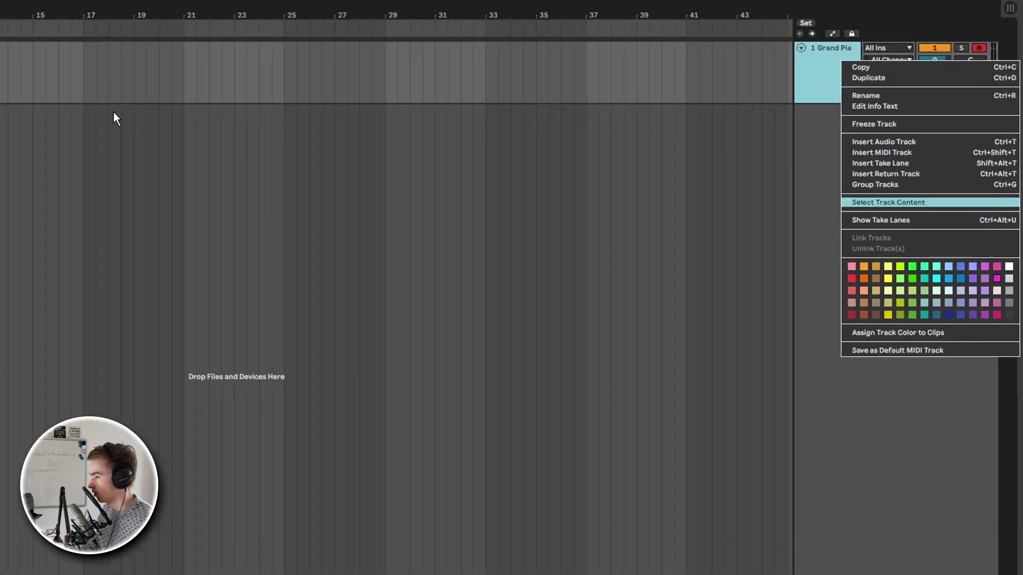
click(342, 113)
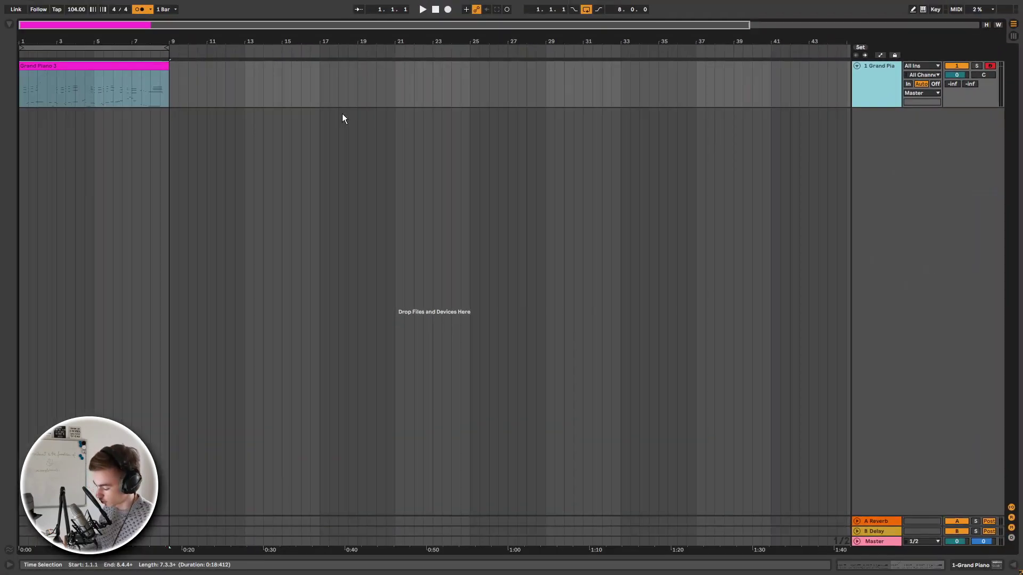
click(75, 137)
key(z)
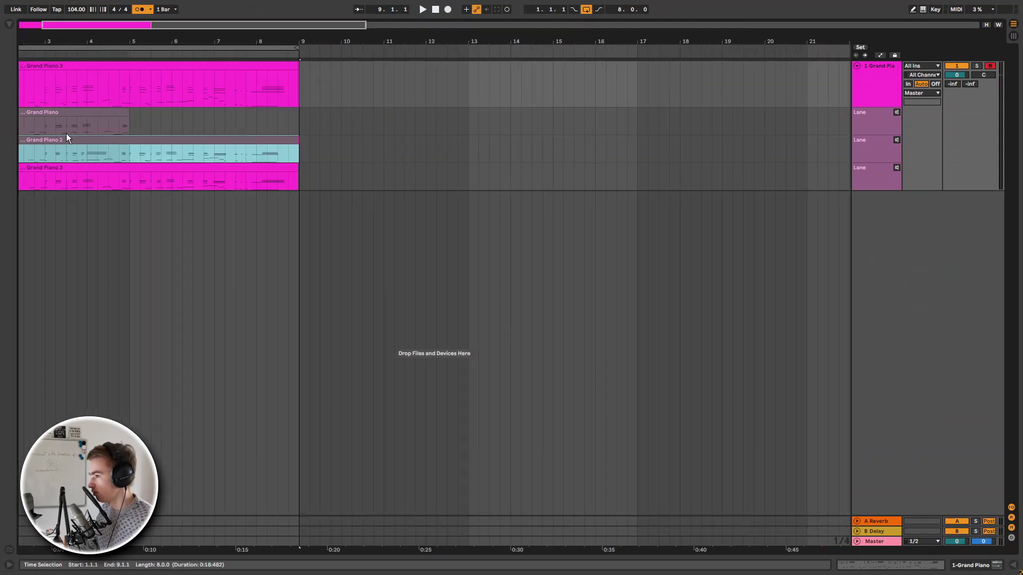
click(145, 141)
key(Delete)
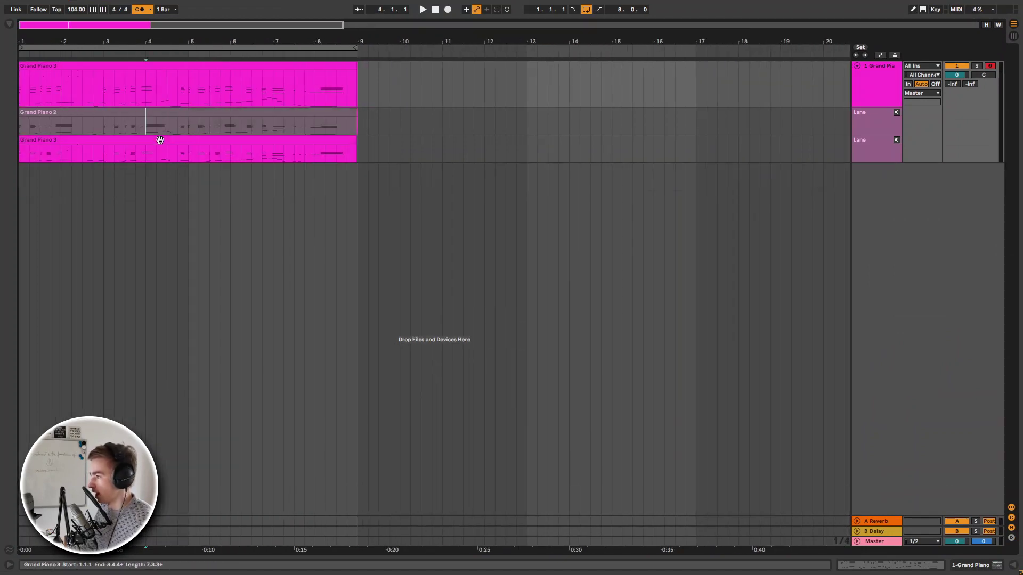
Step: Comp bars 5–9 of the Grand Piano 2 take into the main clip
click(364, 143)
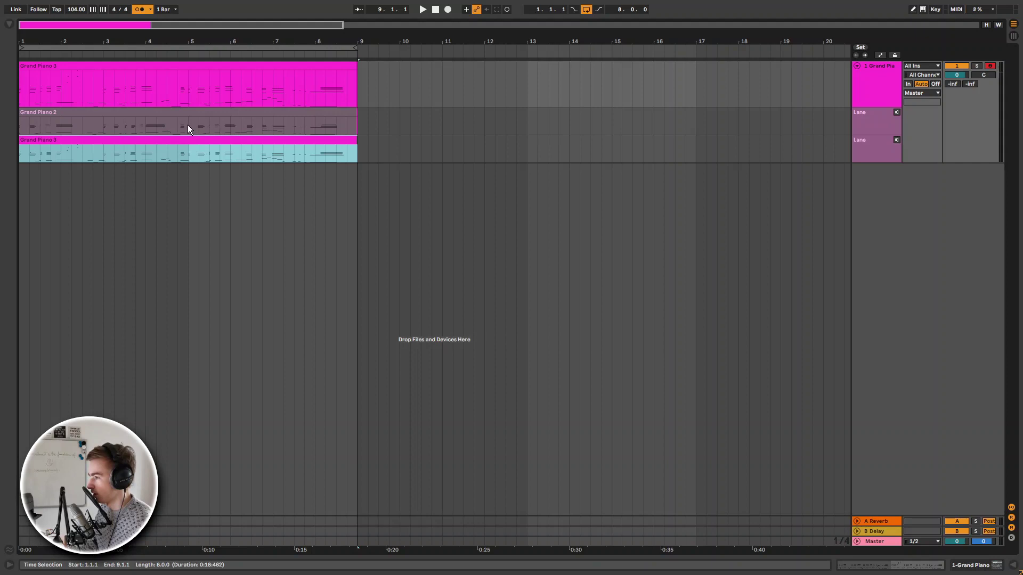
drag(187, 125, 356, 130)
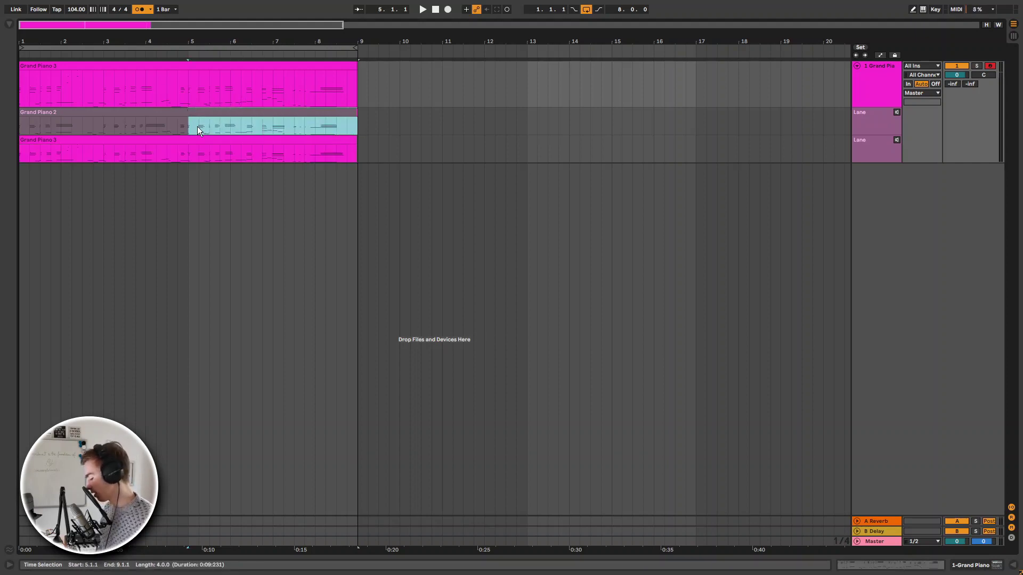
key(Return)
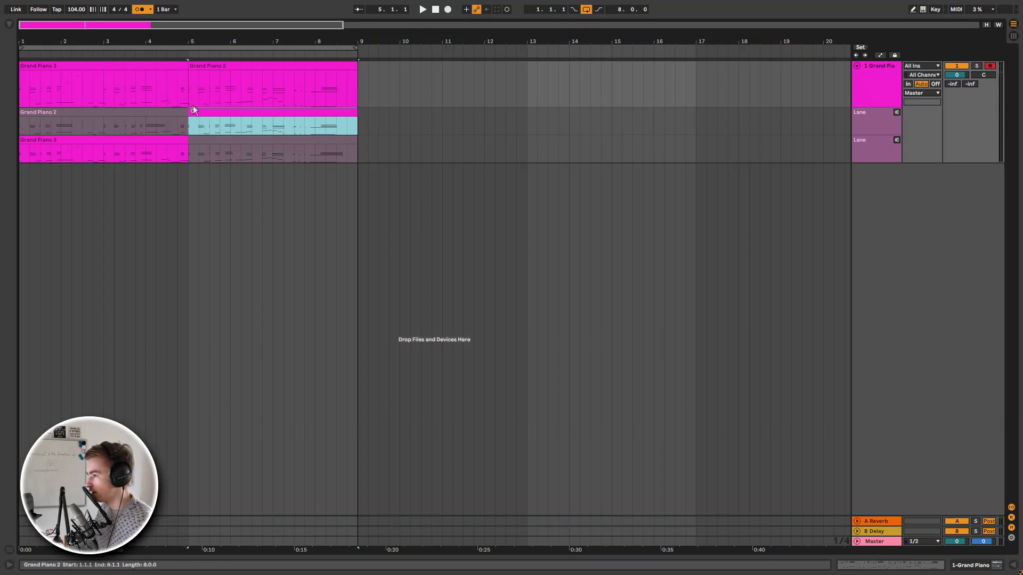
scroll(191, 90, up, 5)
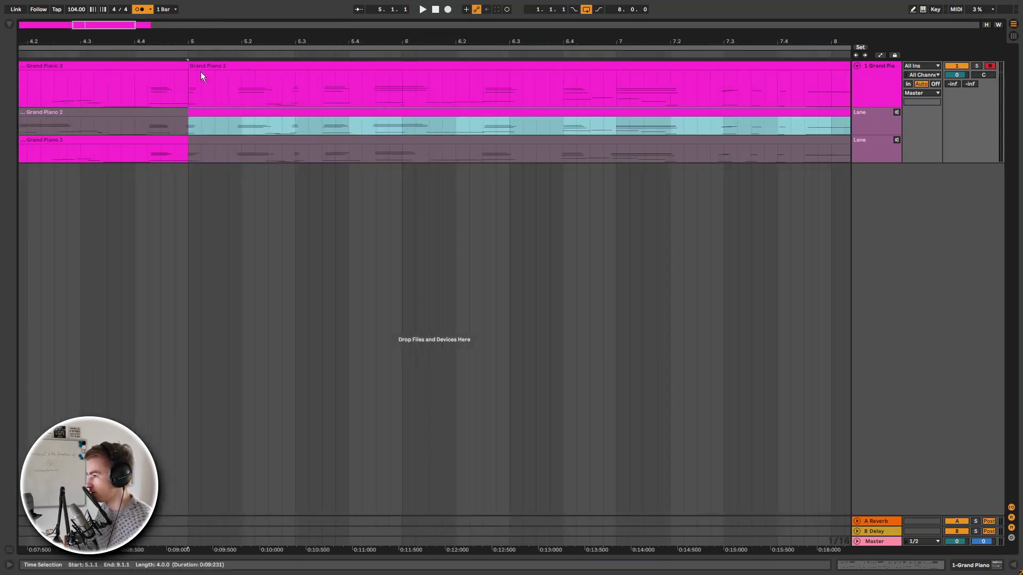
key(Up)
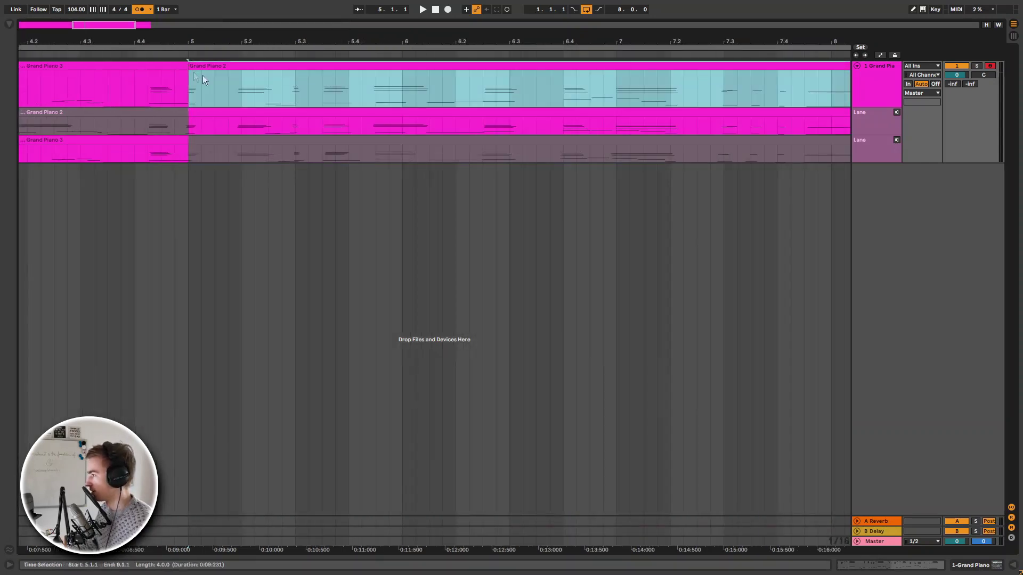
key(w)
scroll(55, 129, up, 3)
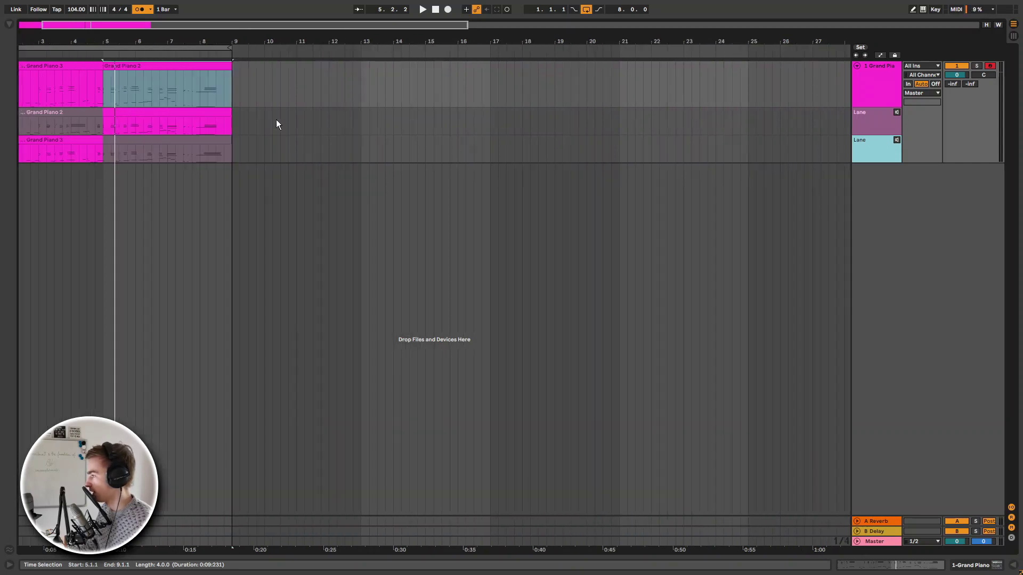
Step: Insert a new empty take lane, then hide the take lanes
click(897, 112)
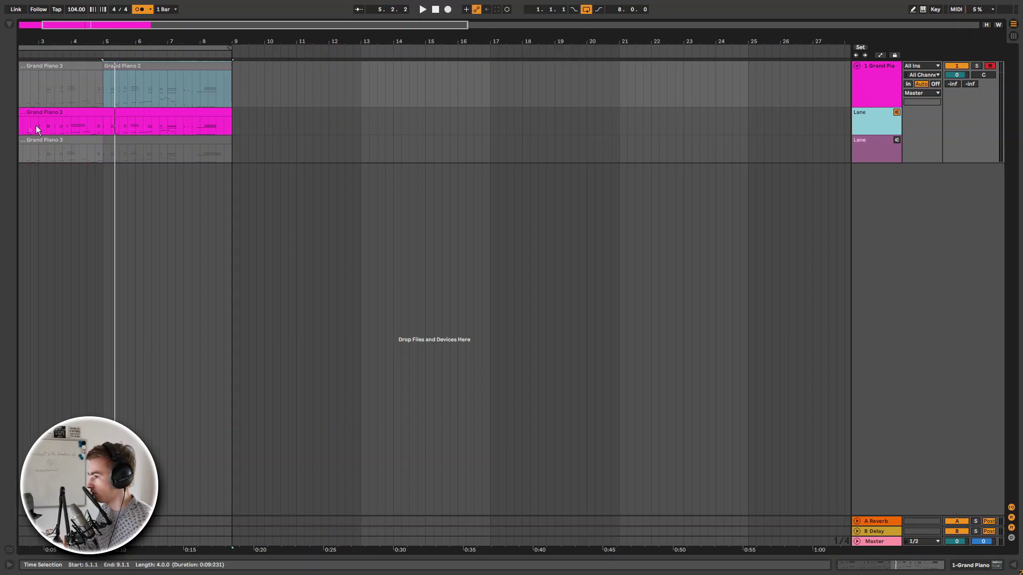
drag(25, 126, 194, 123)
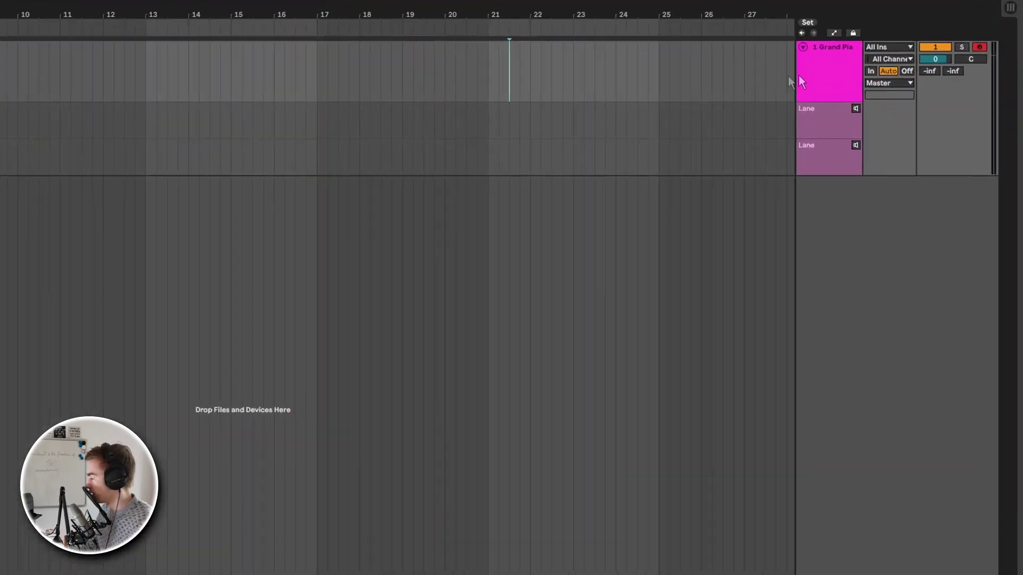
right_click(861, 87)
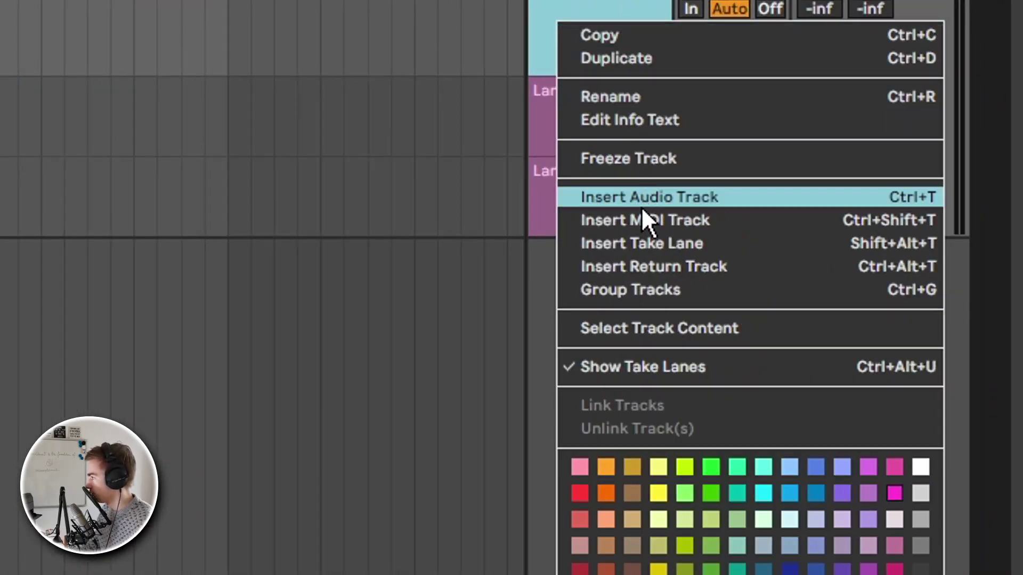
click(637, 242)
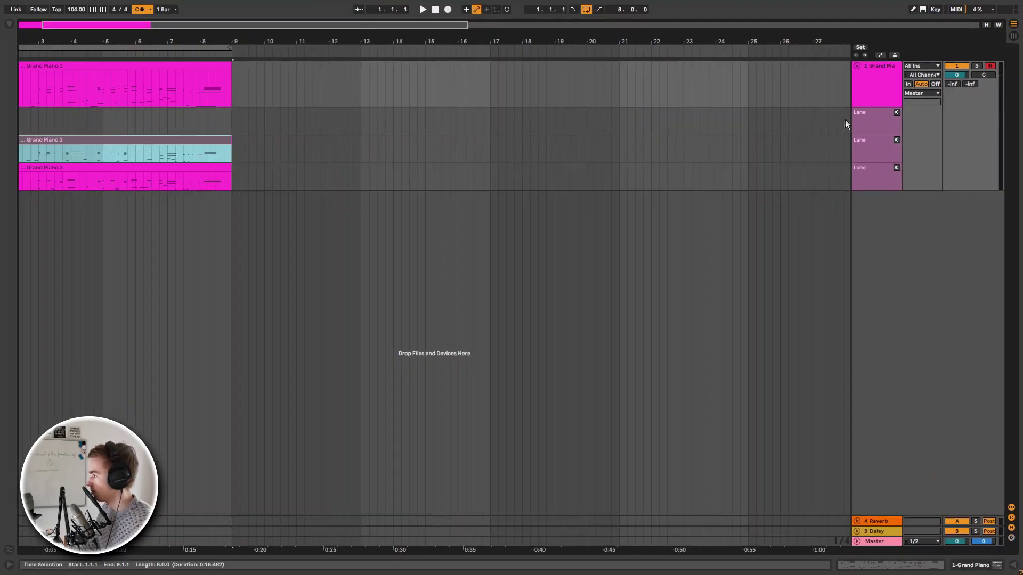
click(862, 117)
right_click(869, 104)
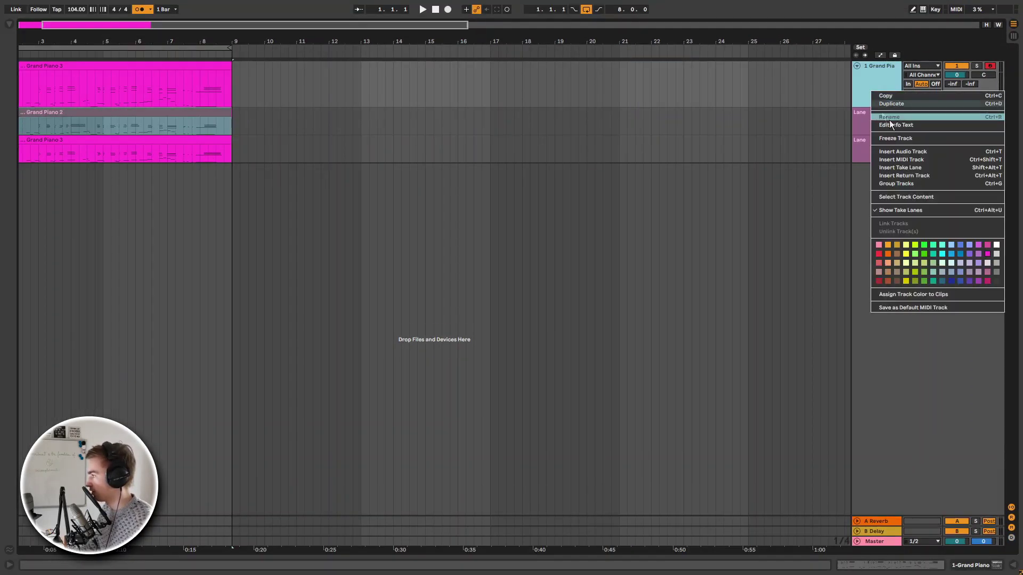
click(907, 206)
click(507, 88)
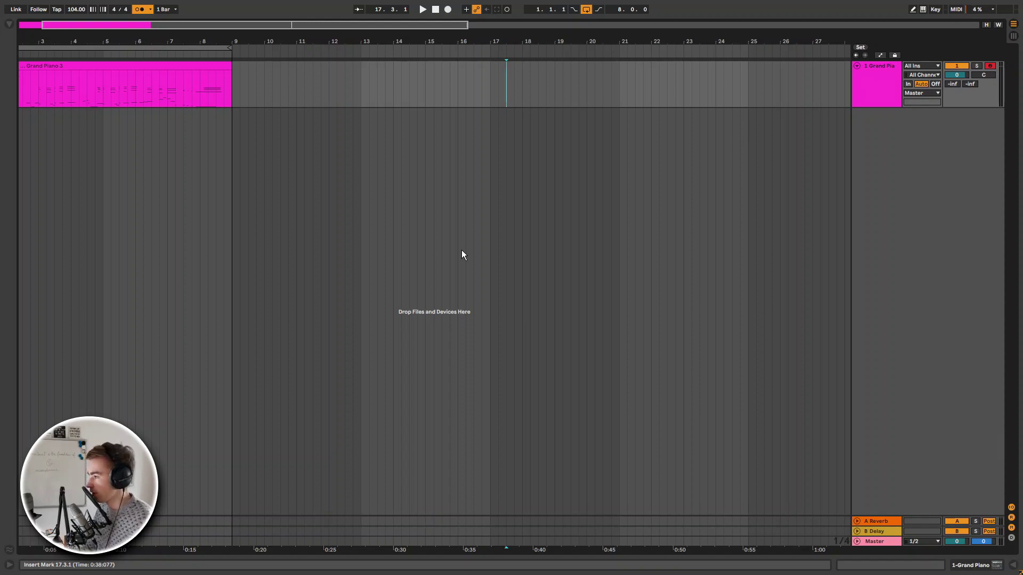
click(259, 94)
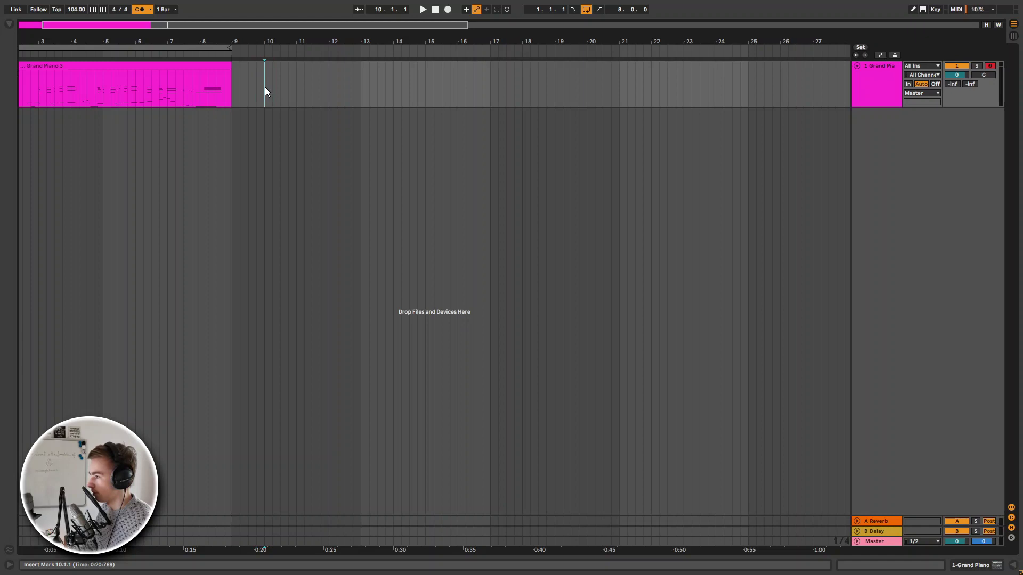
click(571, 102)
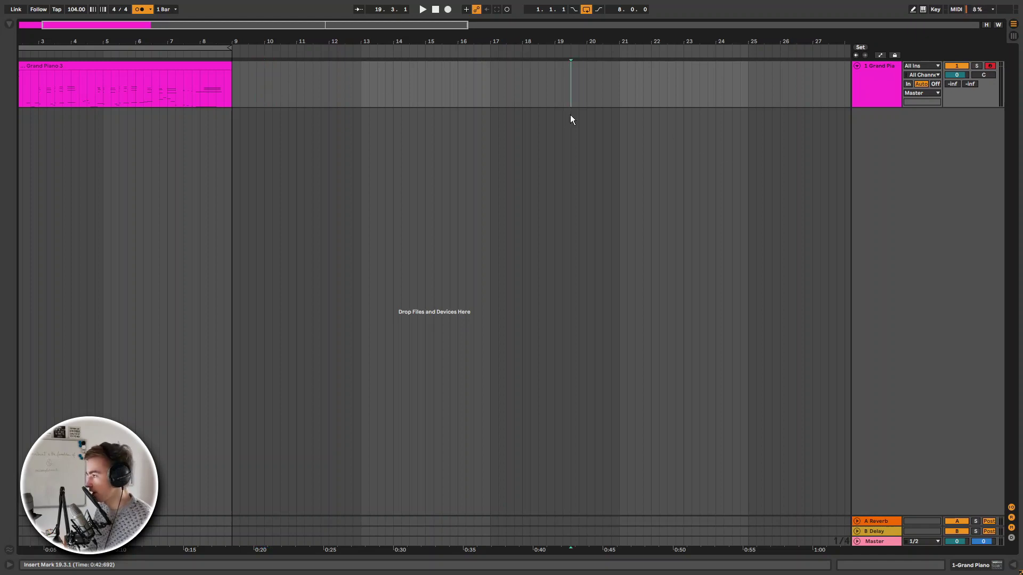
click(492, 80)
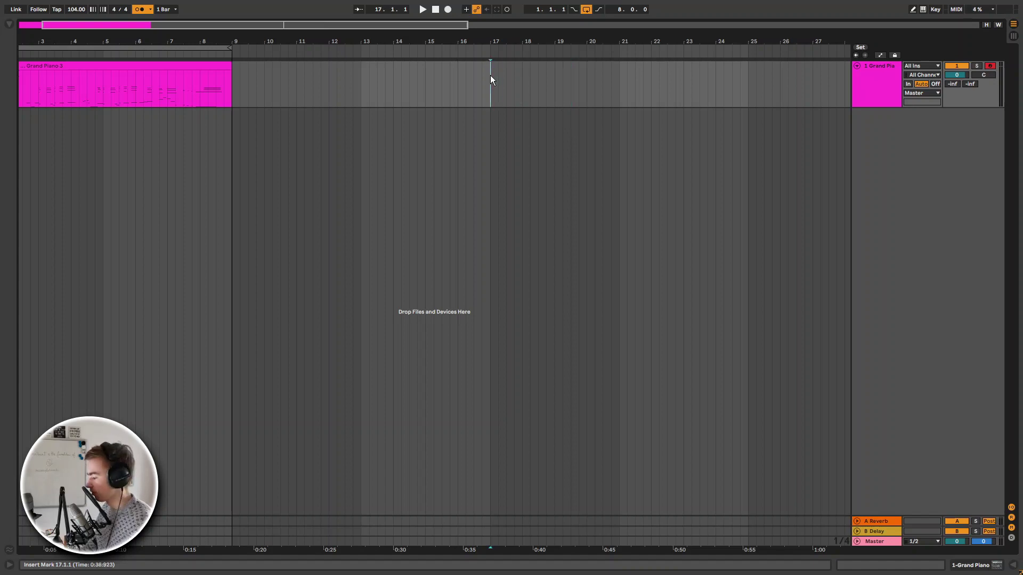
double_click(145, 70)
scroll(471, 157, down, 4)
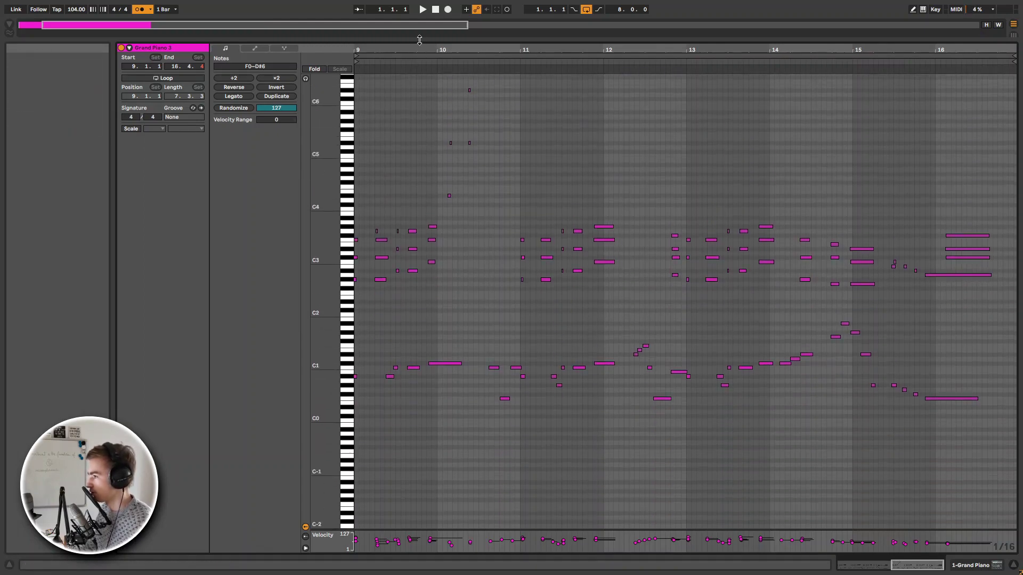
mouse_move(417, 39)
mouse_down()
mouse_move(412, 445)
mouse_move(421, 49)
mouse_up()
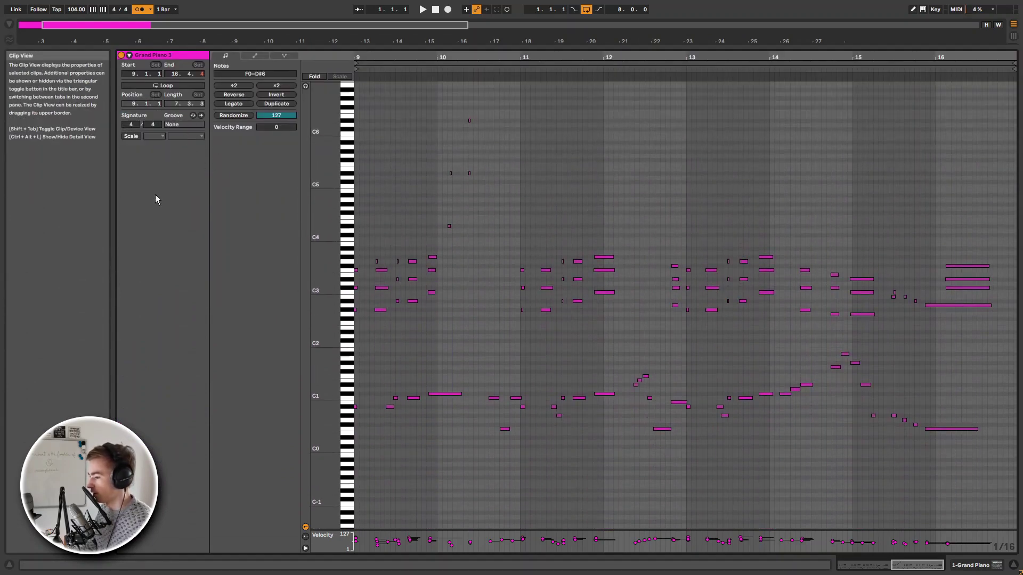
key(shift+slash)
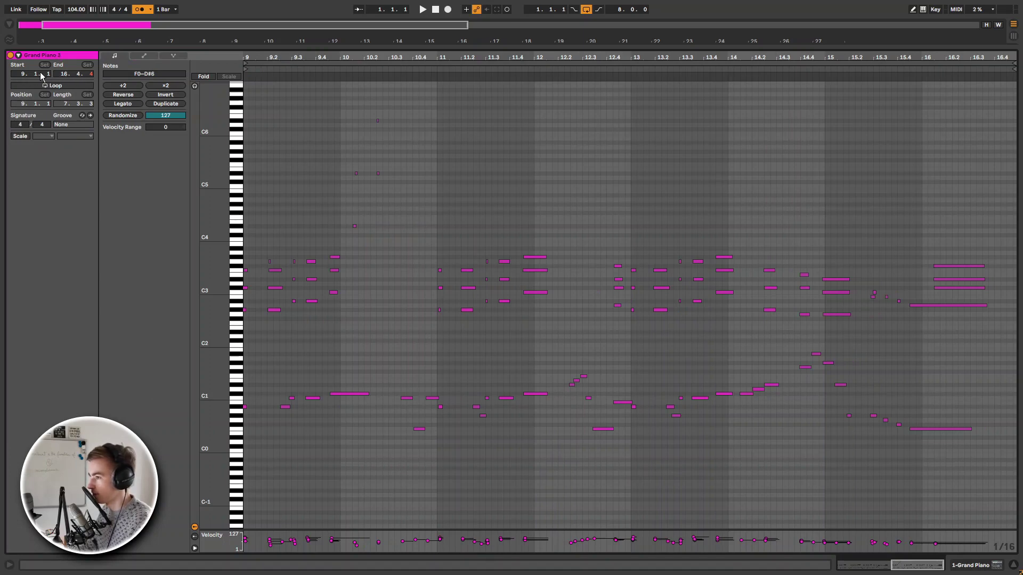
click(45, 86)
click(46, 85)
click(49, 86)
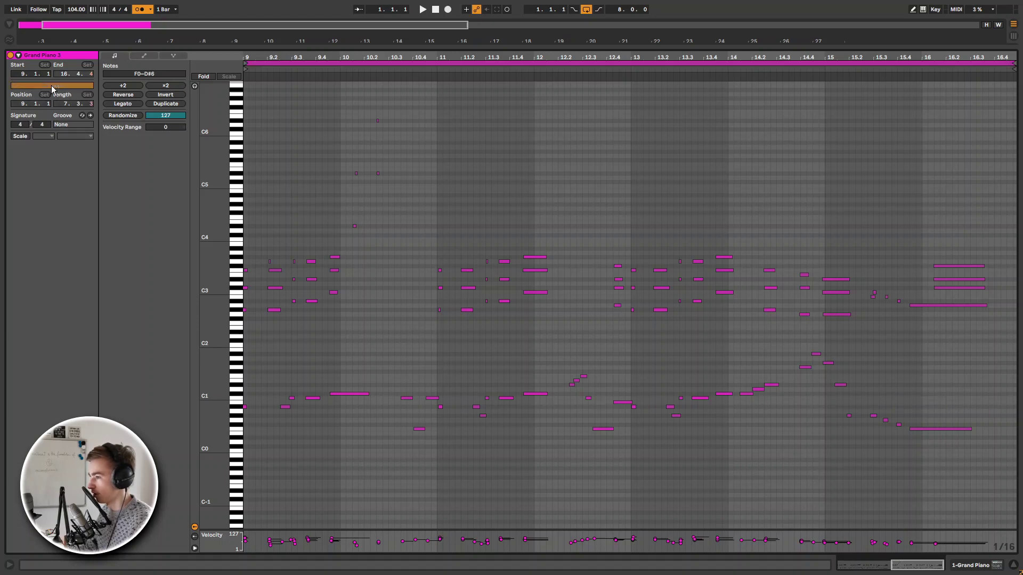
click(52, 86)
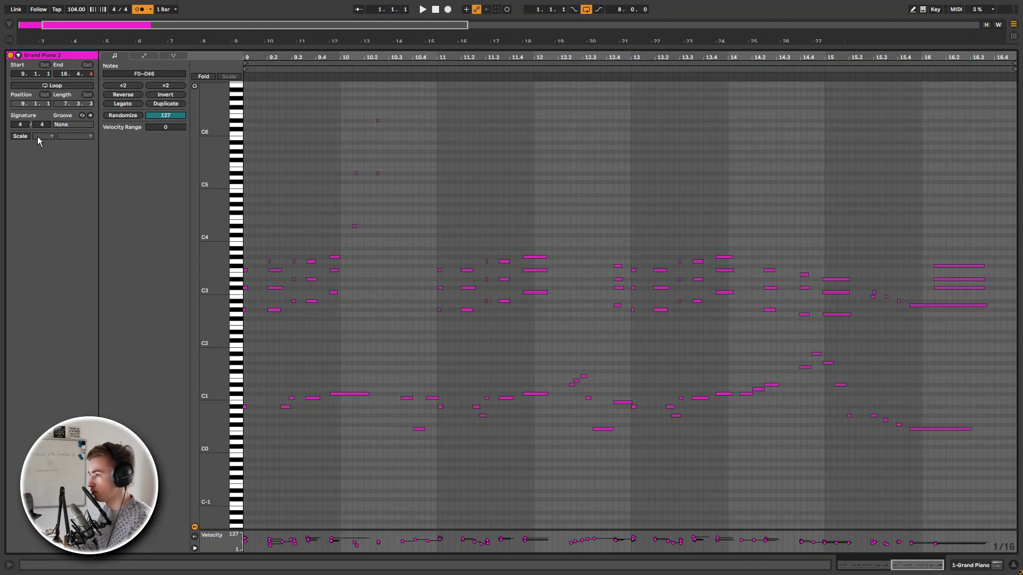
key(ctrl+alt+l)
Step: Create an empty MIDI clip in bars 13–17 on the Grand Piano track
click(221, 82)
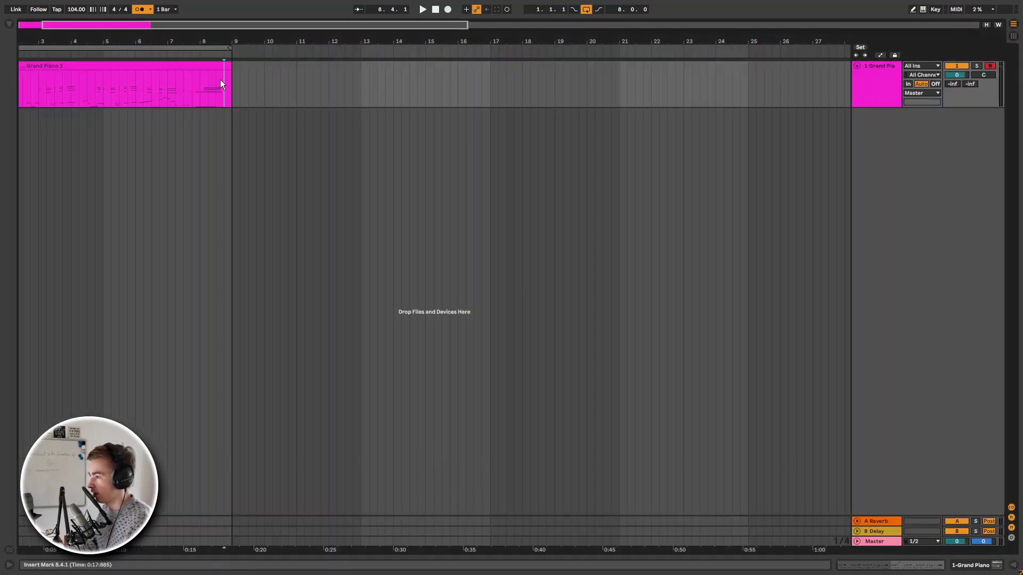
click(357, 83)
drag(360, 81, 491, 85)
key(ctrl+shift+m)
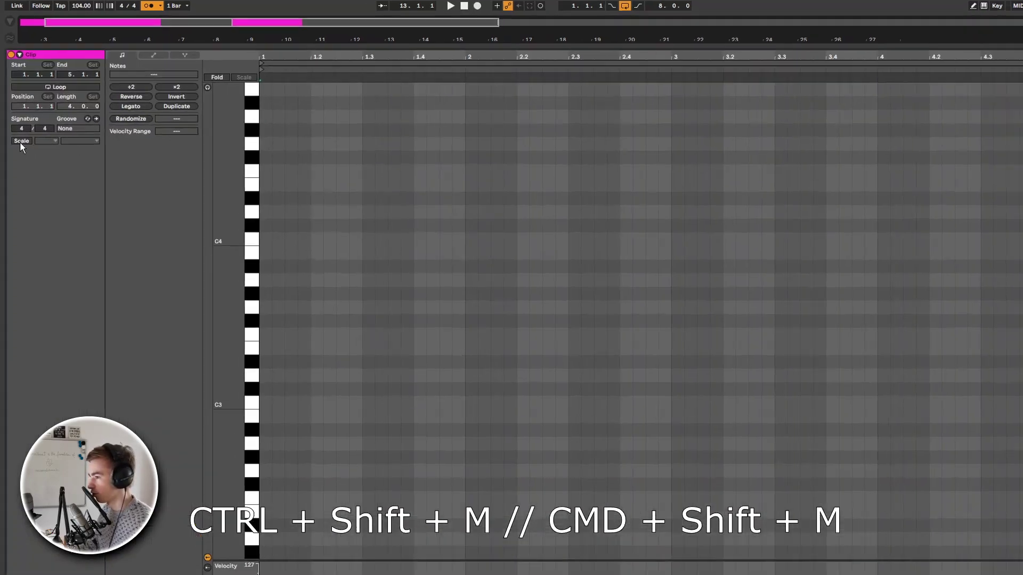
Step: Set the clip scale to G Locrian, fold to in-scale rows, then turn Scale off
click(20, 137)
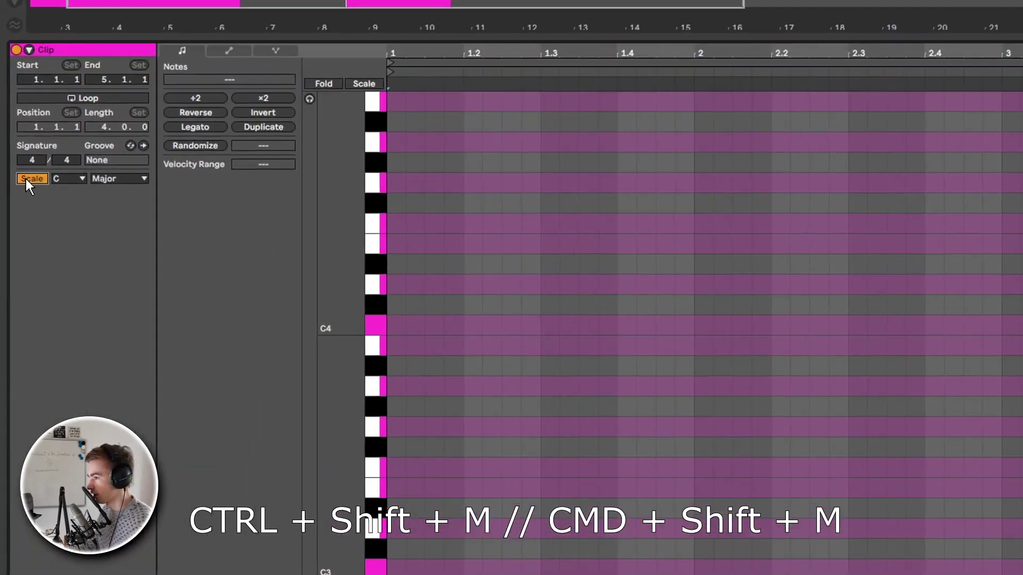
click(46, 136)
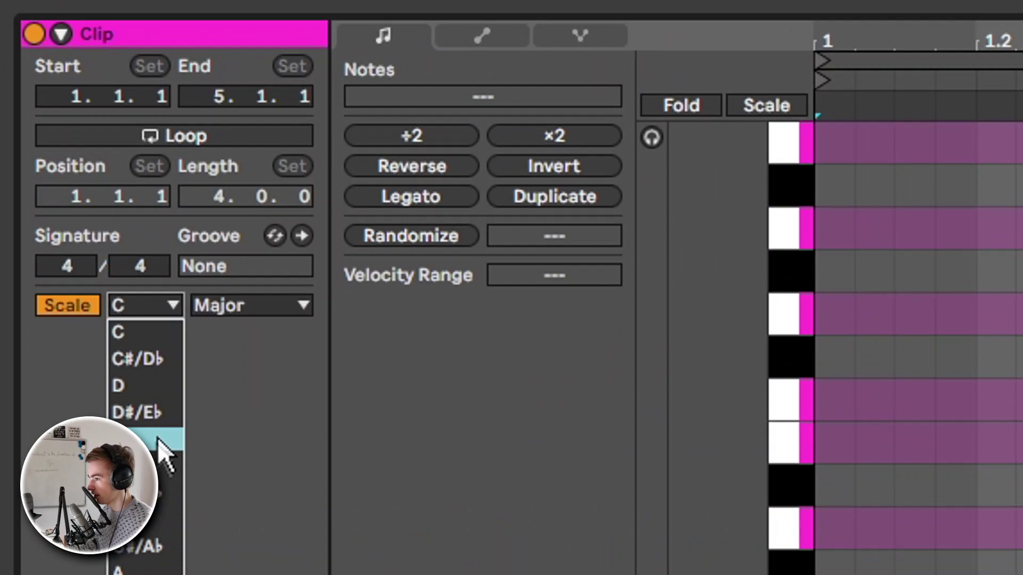
click(159, 498)
click(269, 309)
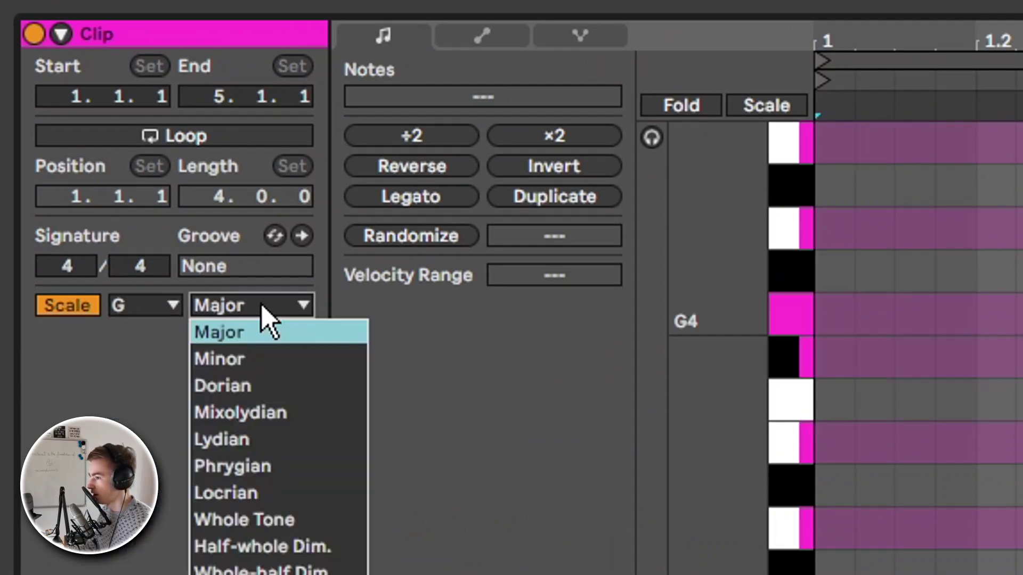
click(245, 490)
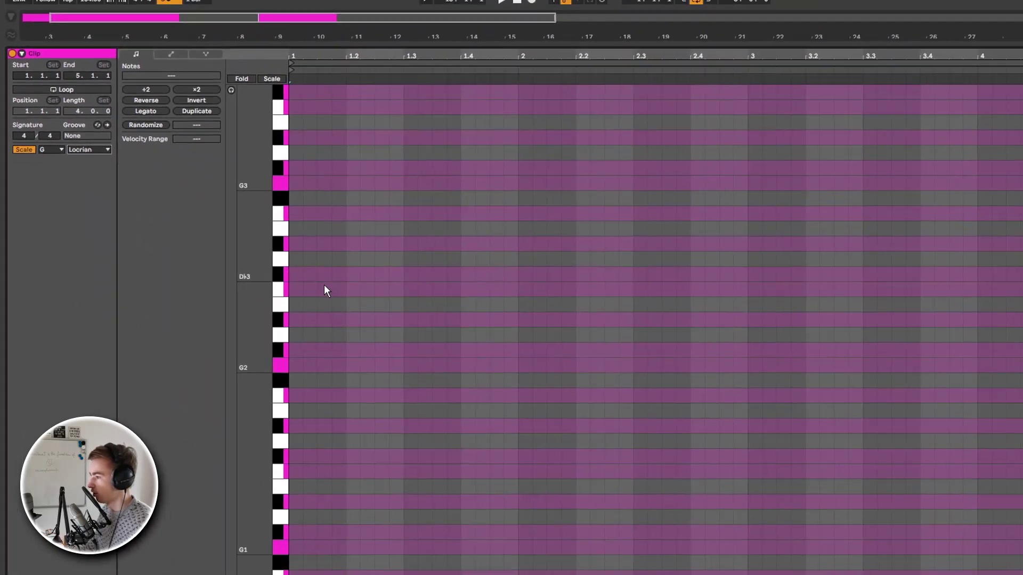
scroll(251, 309, up, 6)
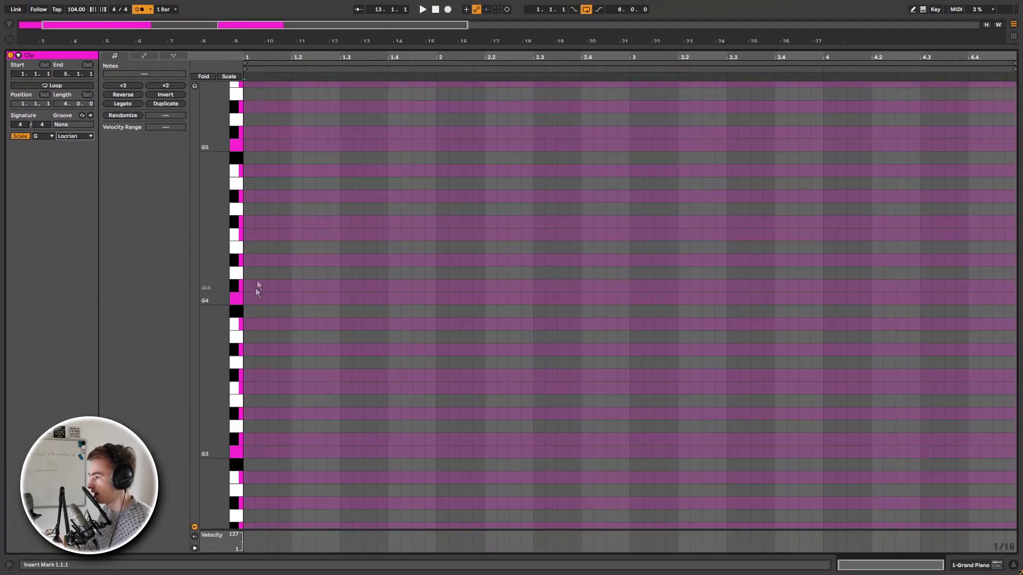
scroll(255, 238, down, 3)
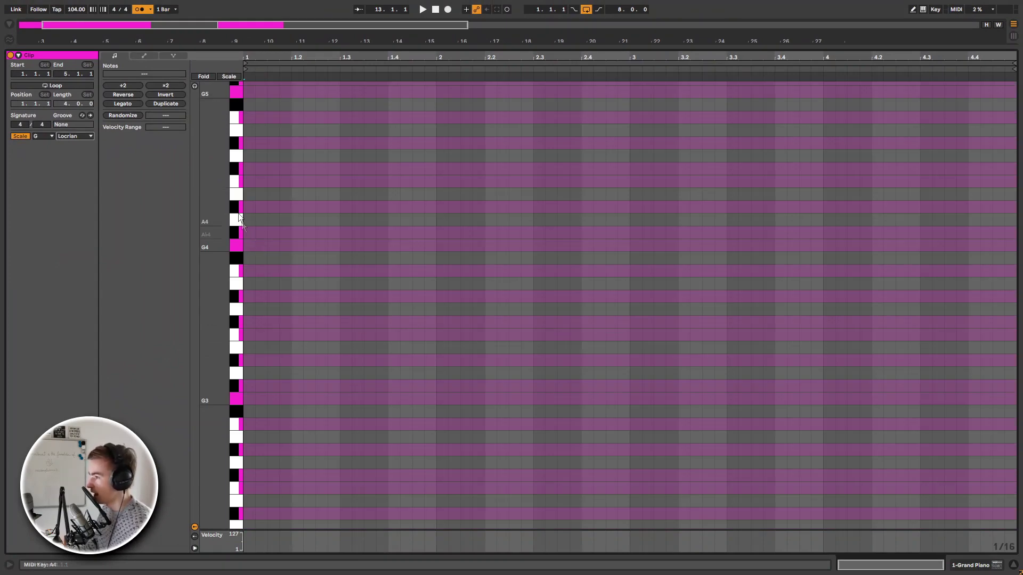
click(234, 78)
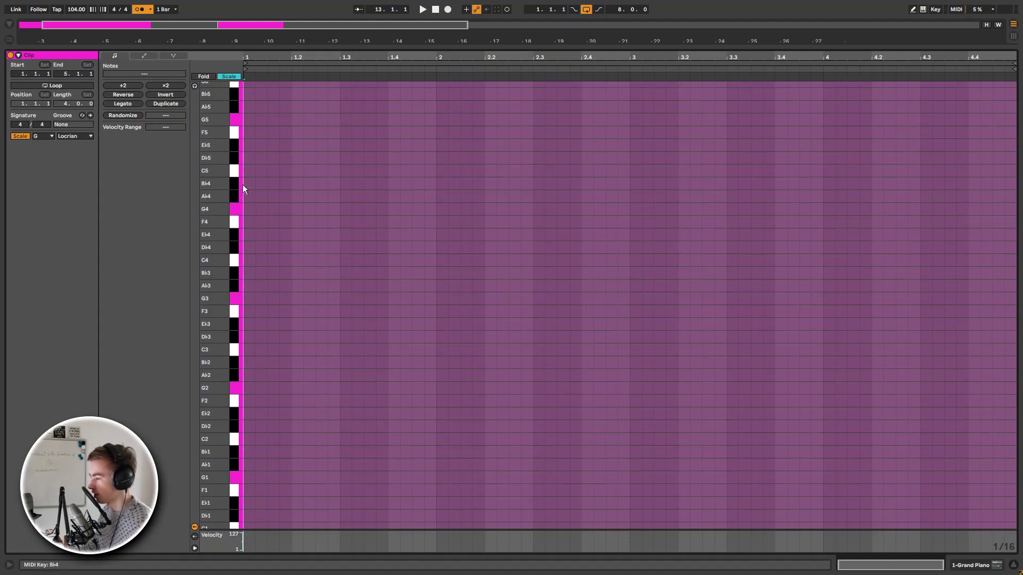
click(22, 136)
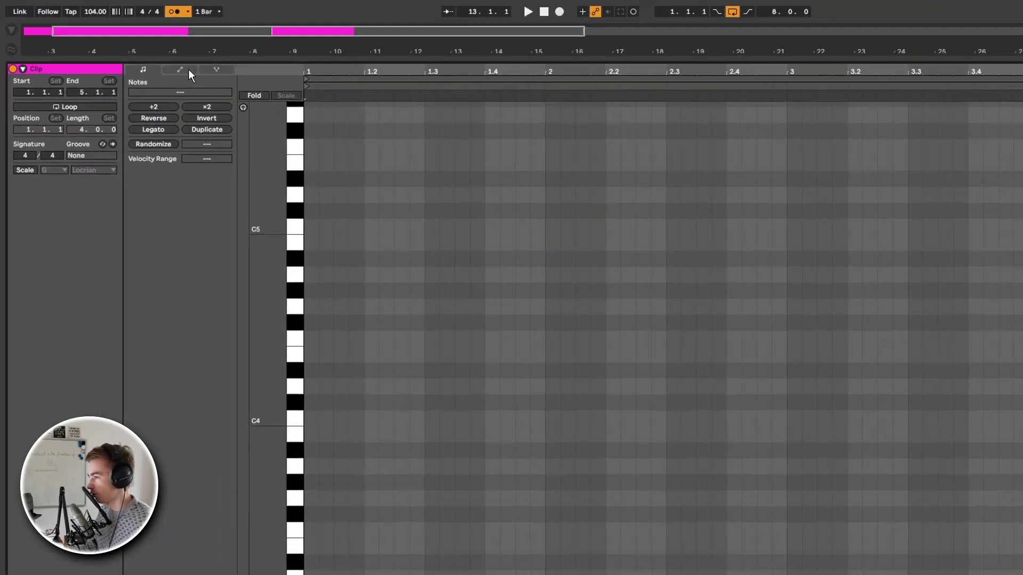
Step: Select the chord notes at bar 9.2 and adjust the randomize amount
click(141, 55)
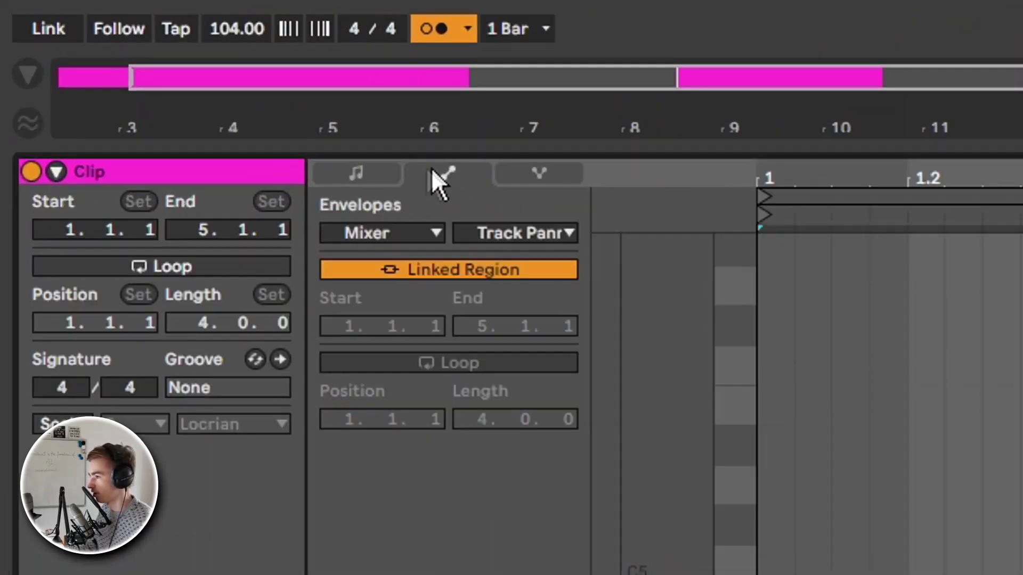
click(113, 54)
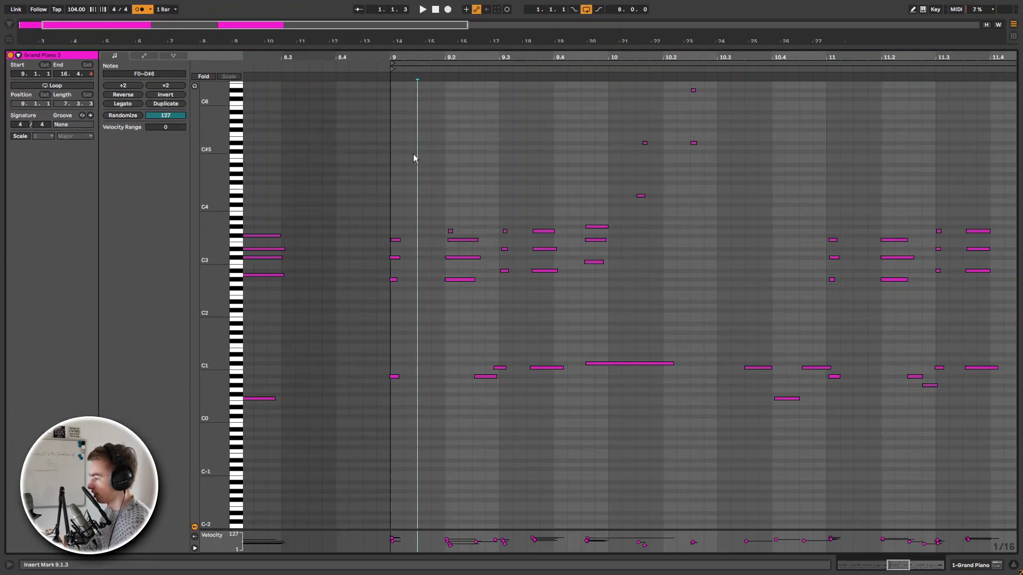
drag(414, 155, 479, 325)
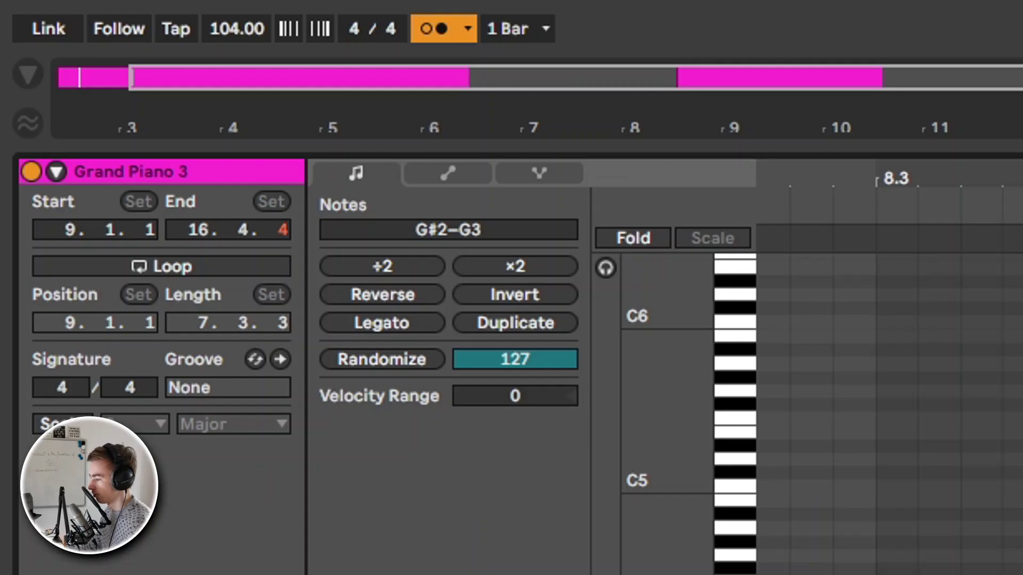
drag(485, 360, 485, 392)
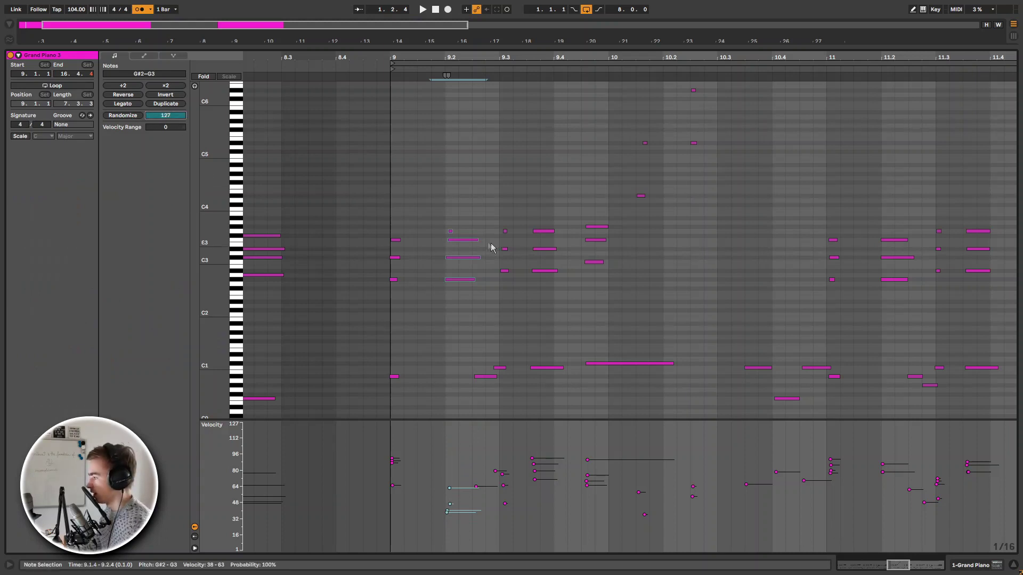
Step: Give three of the bar 9.2 chord notes a +36 velocity range
drag(441, 187, 468, 306)
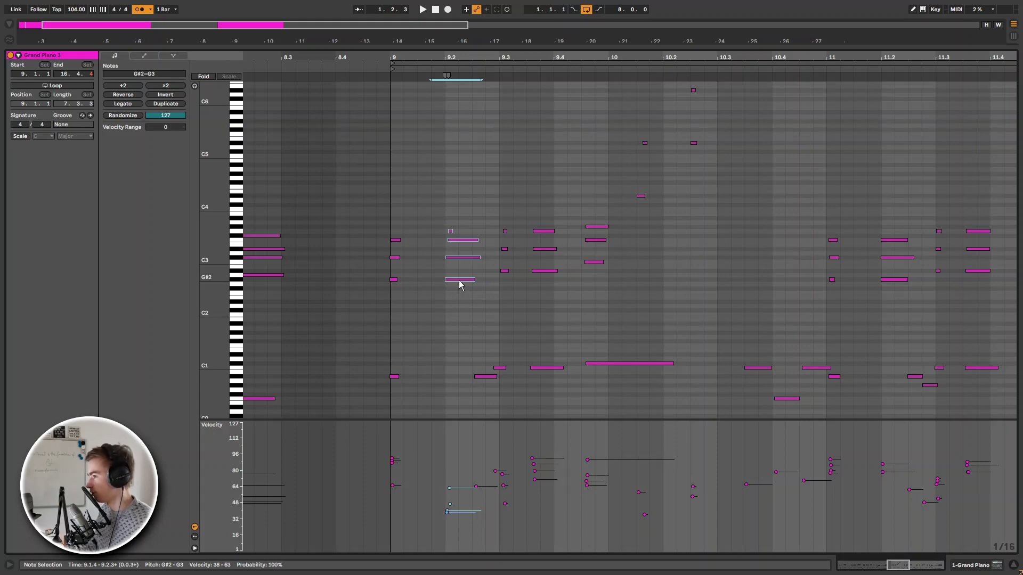
drag(167, 129, 168, 110)
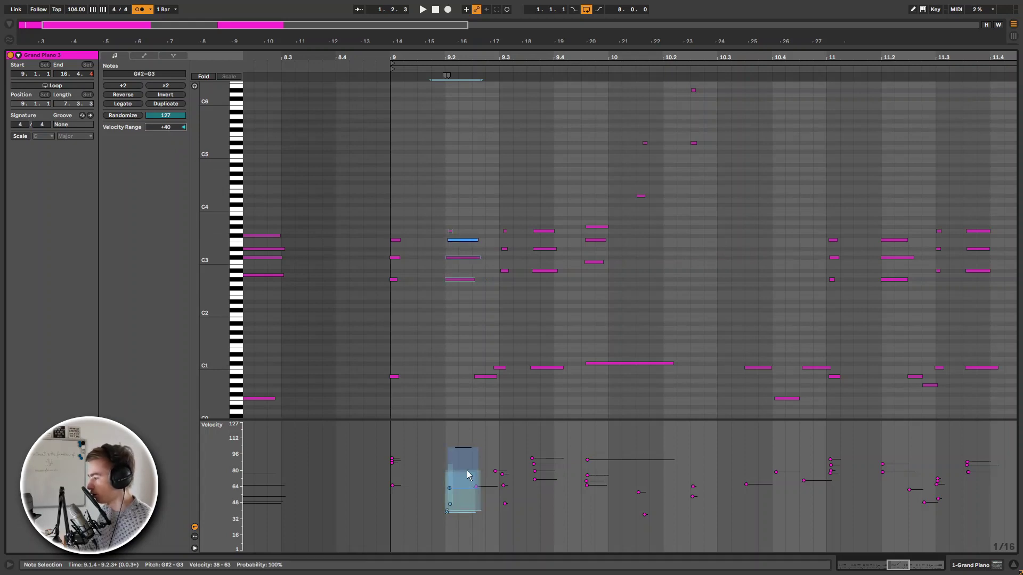
mouse_move(460, 460)
mouse_down()
mouse_move(460, 517)
mouse_move(460, 477)
mouse_up()
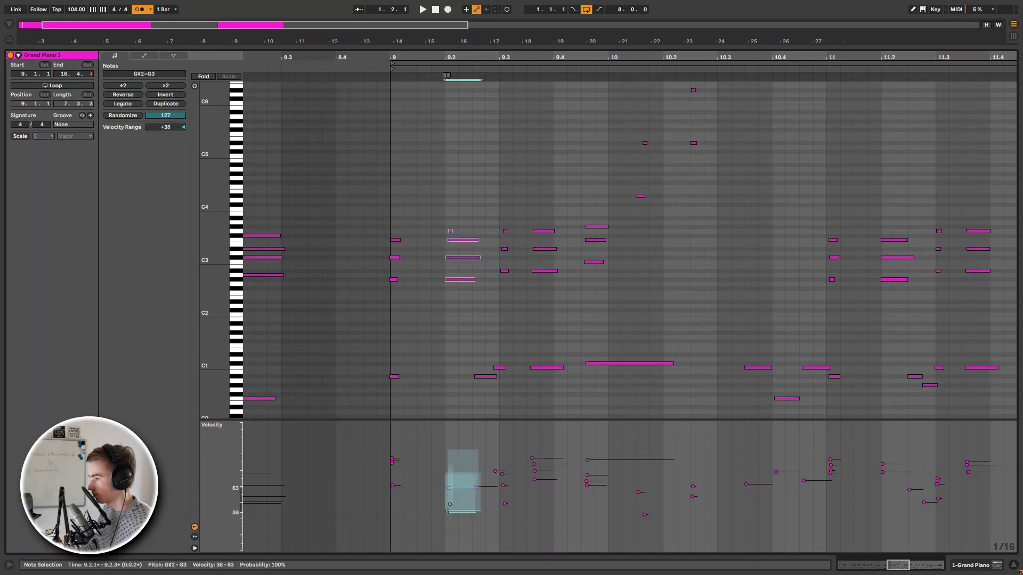
Step: Select the bar 12.4 chord and long C1 note, replaying from bar 12.4
click(408, 78)
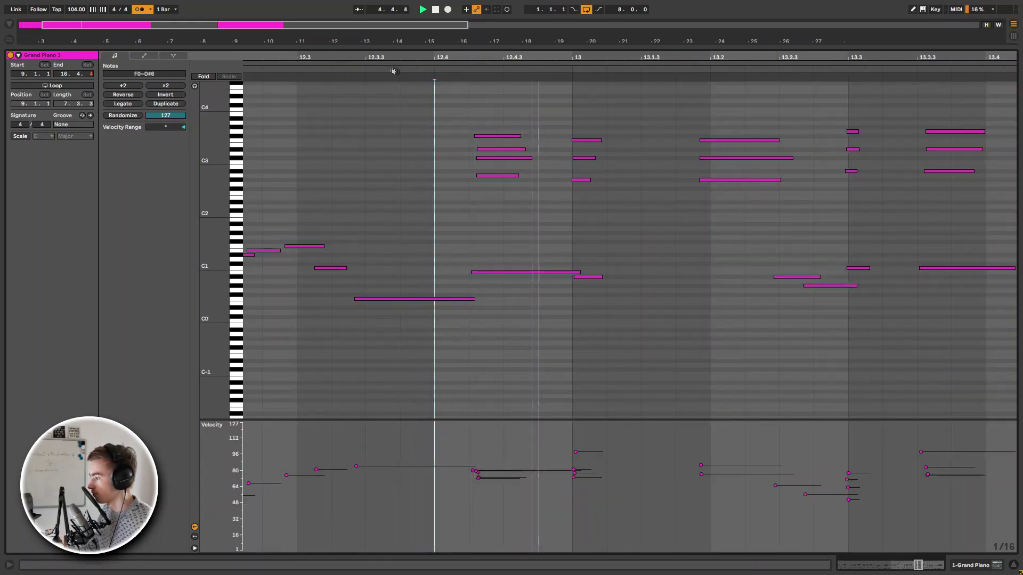
drag(474, 83, 517, 277)
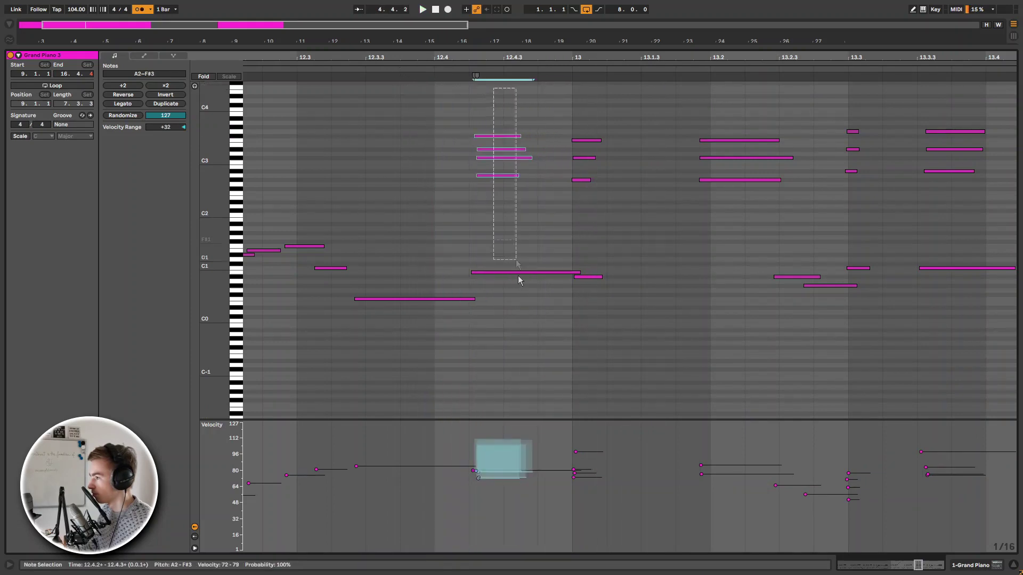
click(463, 69)
click(463, 69)
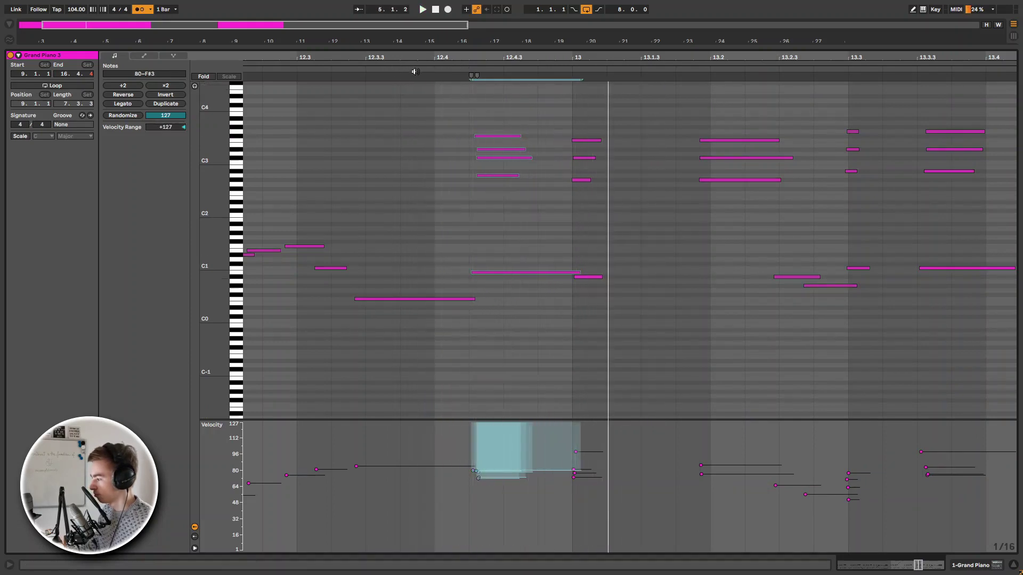
click(472, 358)
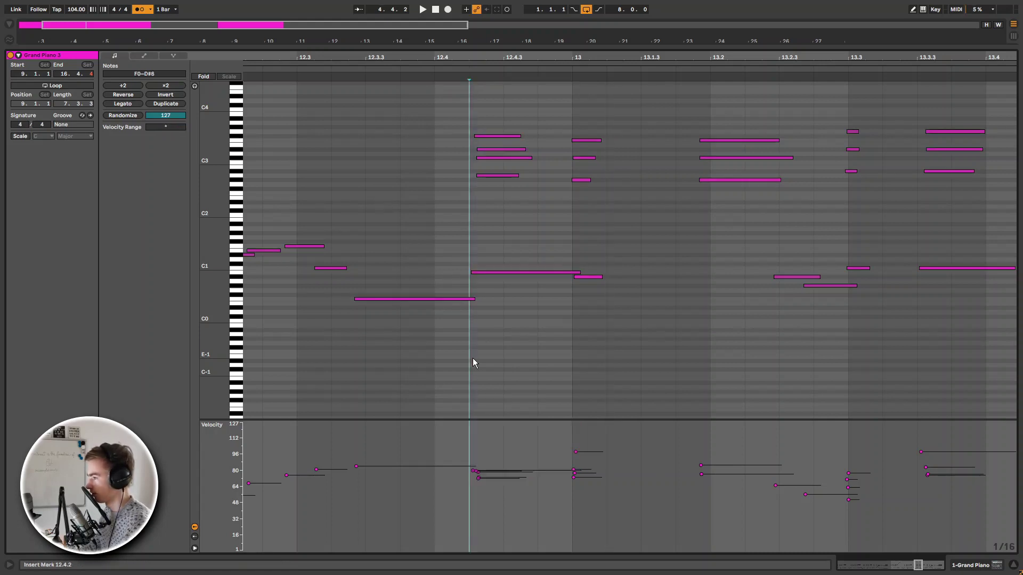
Step: Open the clip's envelope editor and toggle Linked Region off and back on
scroll(461, 337, down, 5)
click(143, 56)
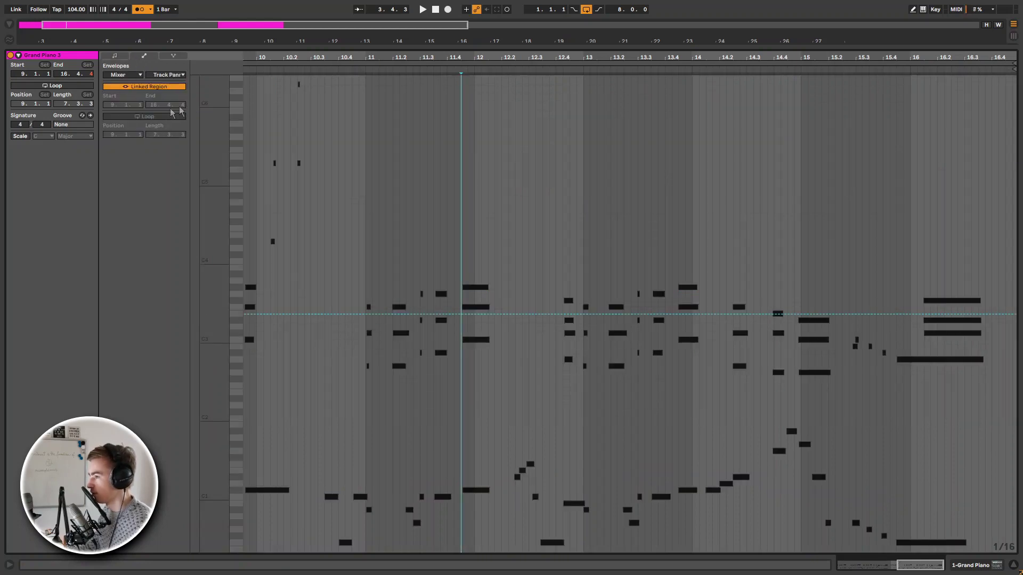
click(166, 87)
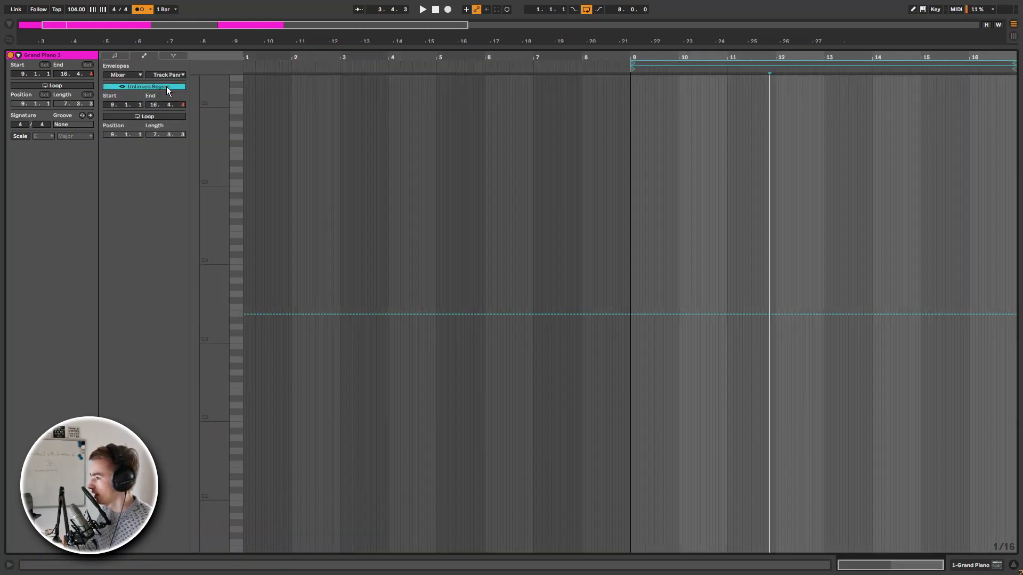
click(166, 87)
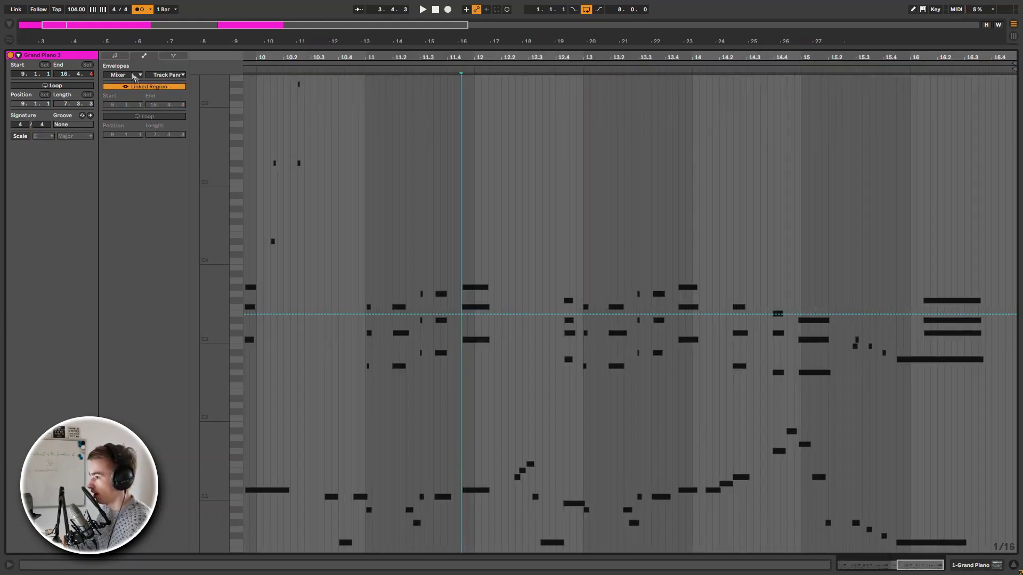
Step: Target MIDI Ctrl 1 - Modulation and draw a rising ramp after bar 10
click(126, 75)
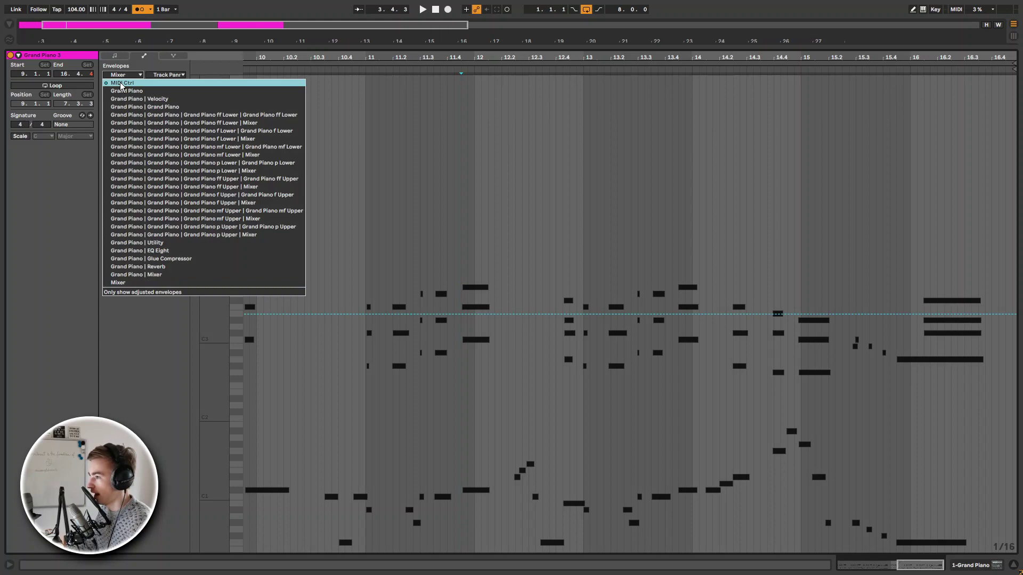
click(123, 83)
click(164, 80)
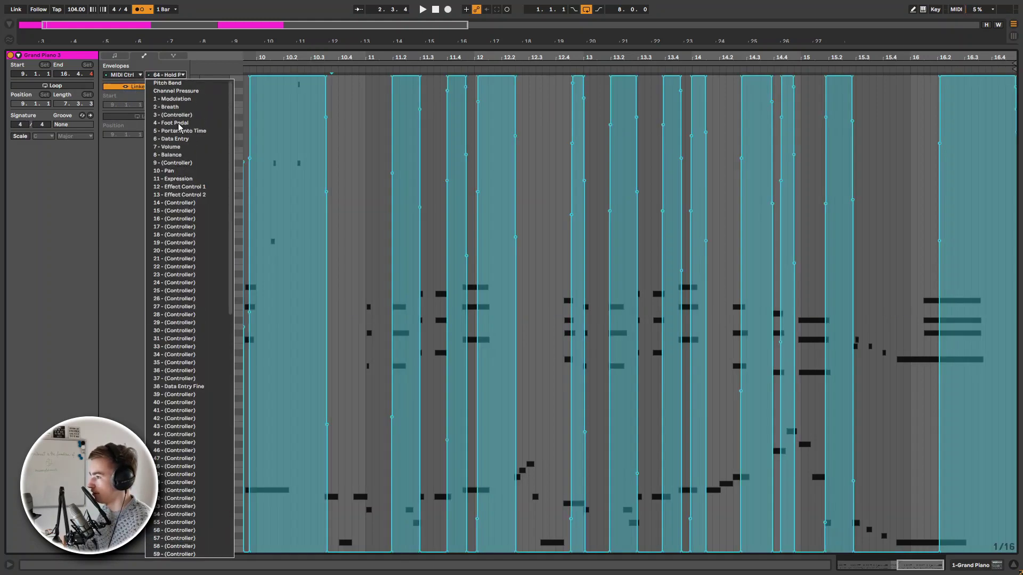
click(186, 99)
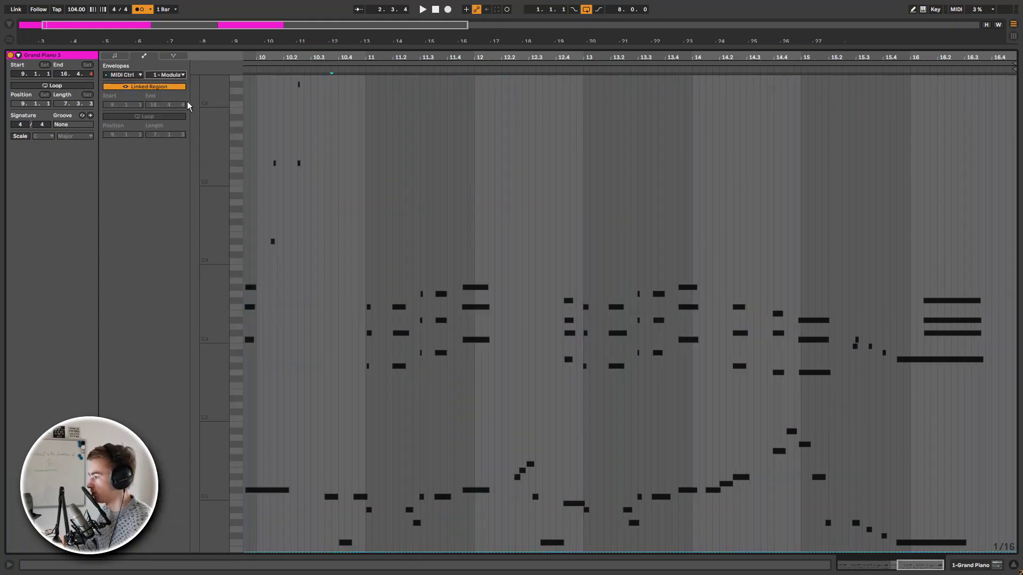
click(298, 458)
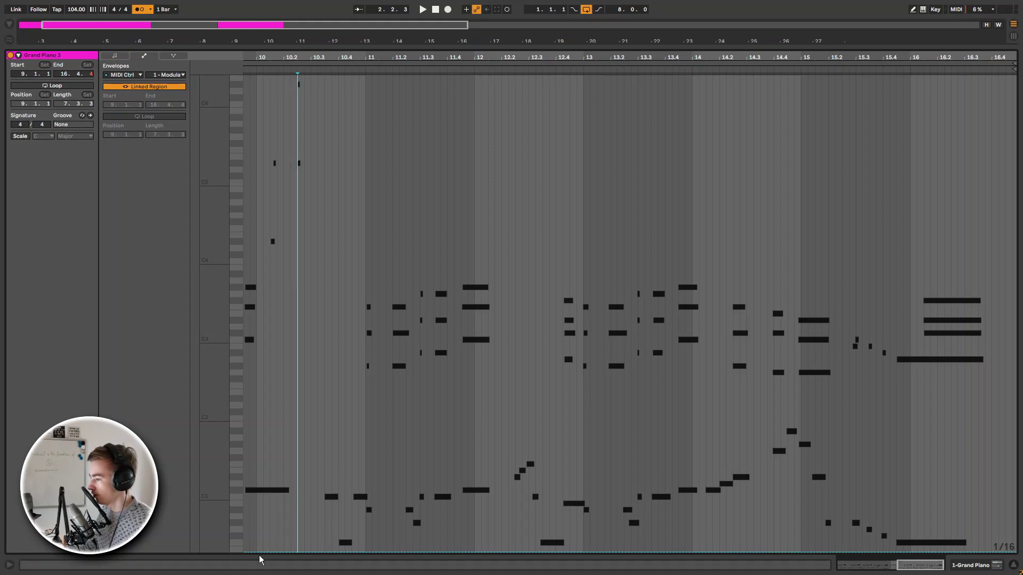
mouse_move(281, 551)
mouse_down()
mouse_move(282, 515)
mouse_move(345, 536)
mouse_move(368, 421)
mouse_up()
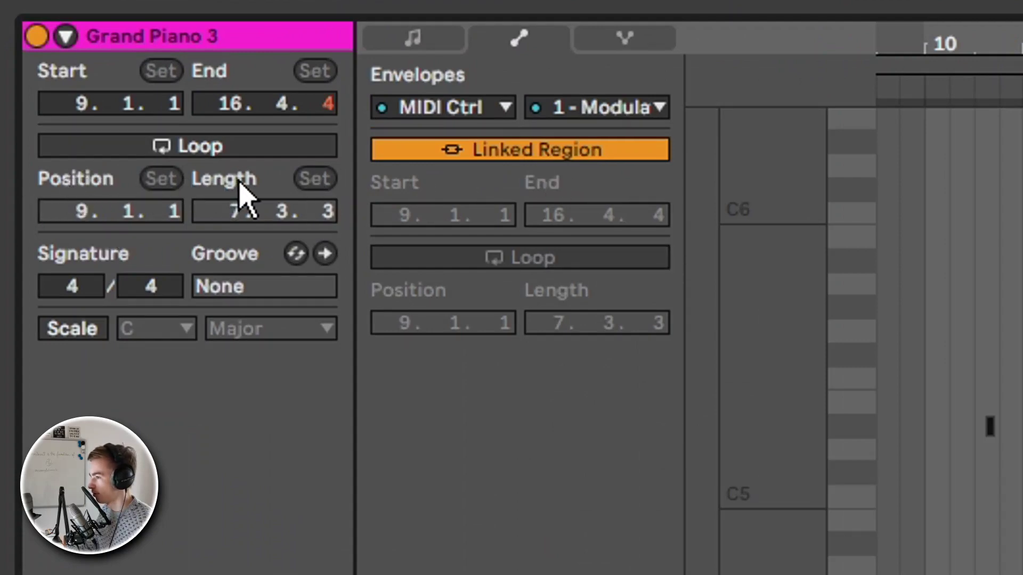
Step: Unlink the modulation envelope region, start it at 11.2.1, and toggle clip and envelope looping
click(219, 148)
click(233, 145)
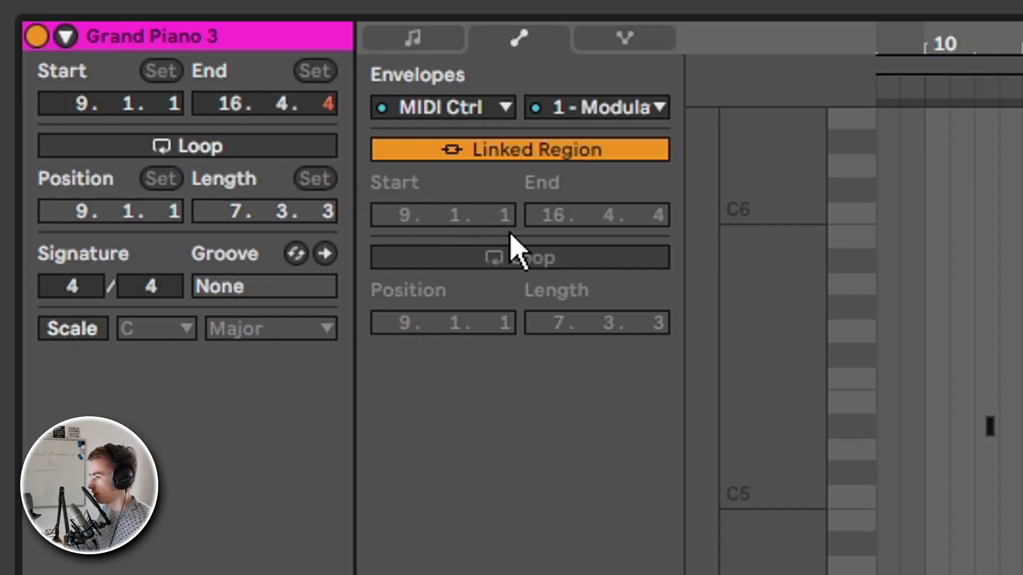
click(520, 160)
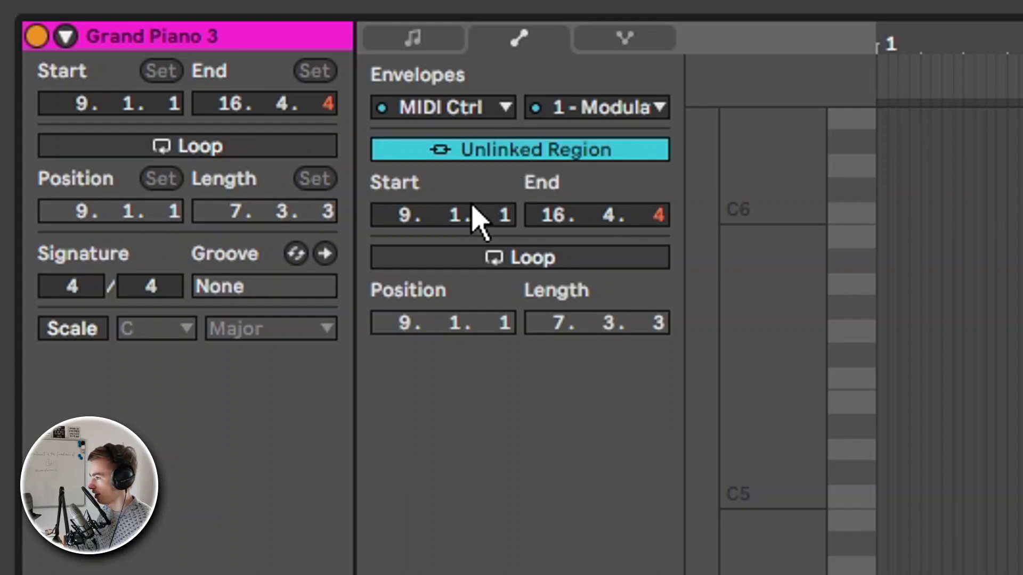
drag(450, 219, 557, 234)
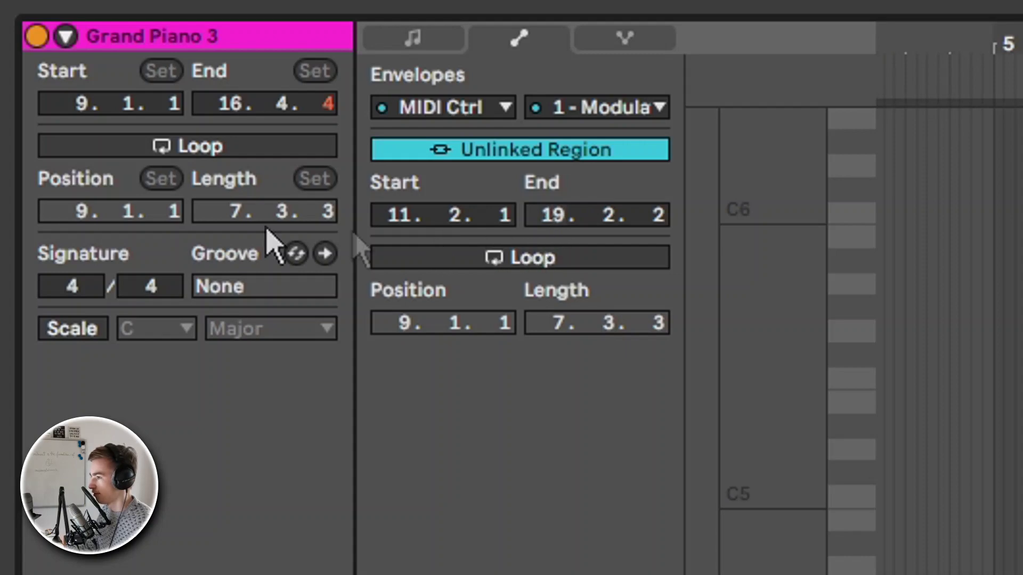
click(504, 259)
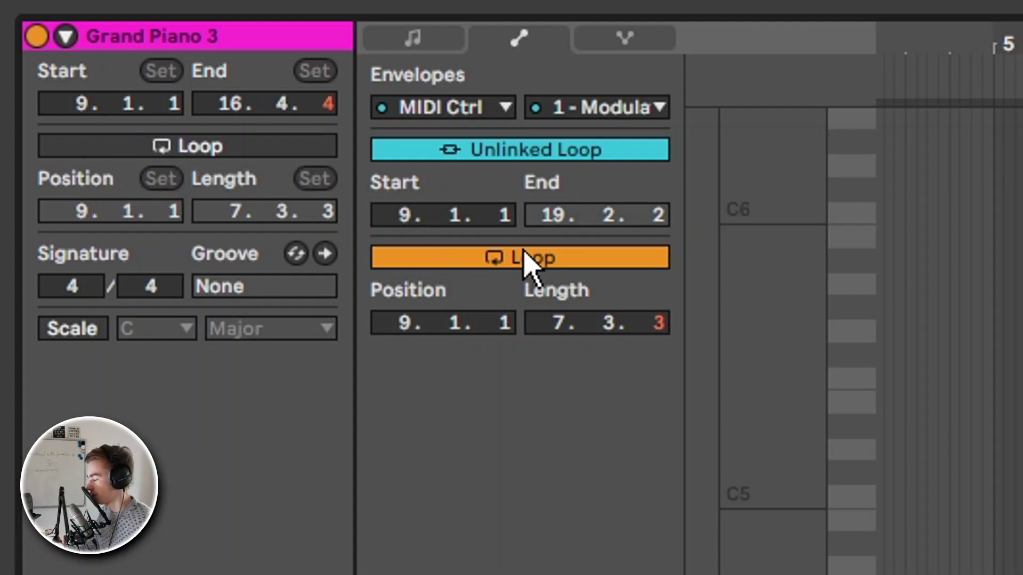
click(485, 255)
Step: In Note Expression, enlarge the Slide and Pressure lanes, show velocity lanes, and zoom onto the chord
click(625, 37)
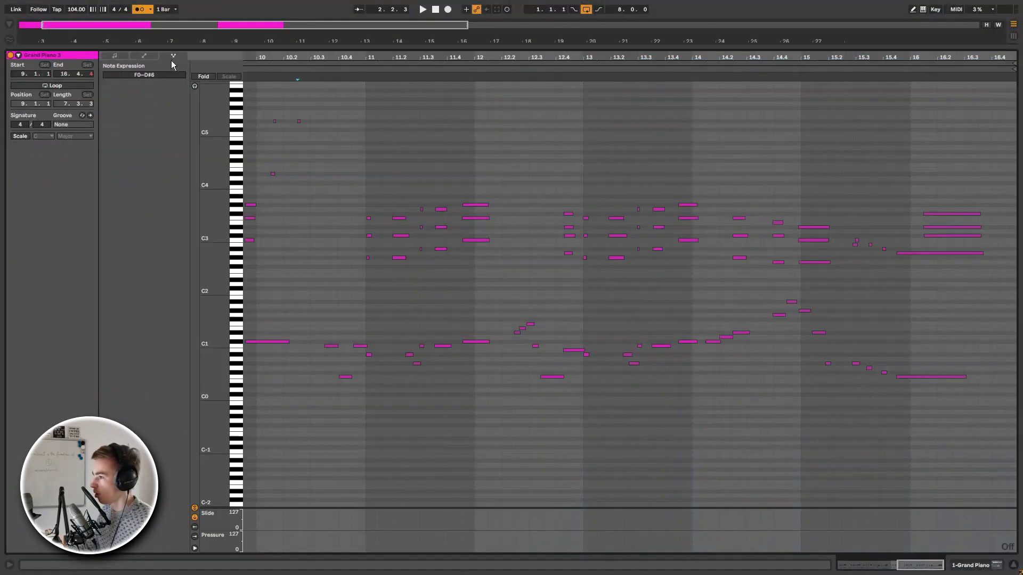
click(305, 160)
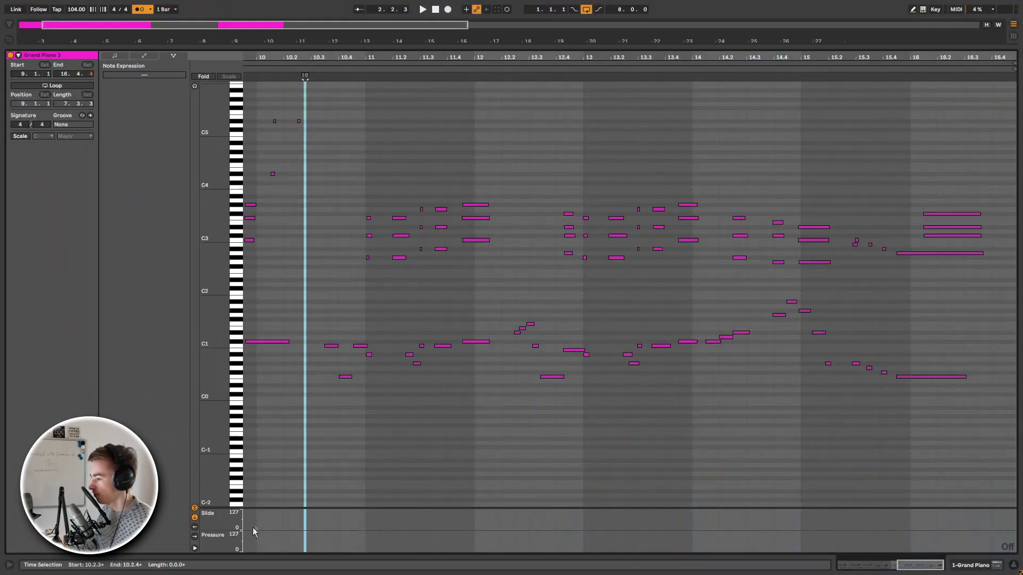
drag(263, 508, 240, 462)
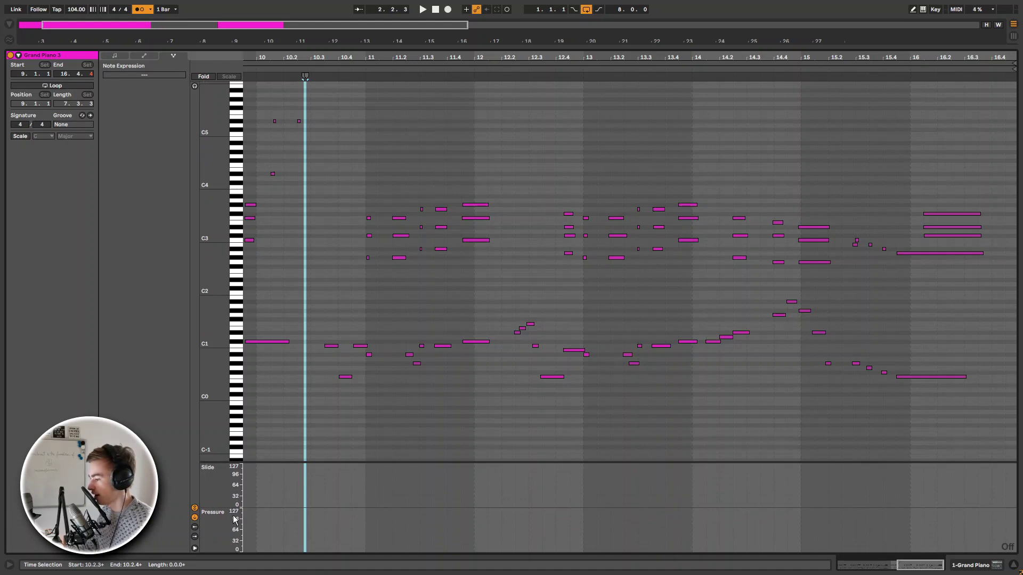
click(318, 419)
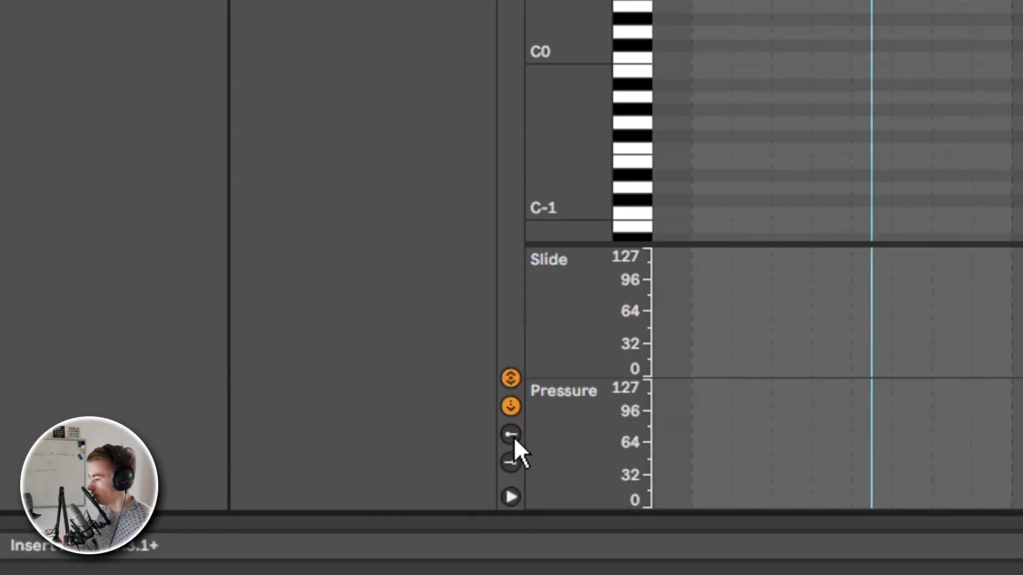
click(195, 527)
click(512, 461)
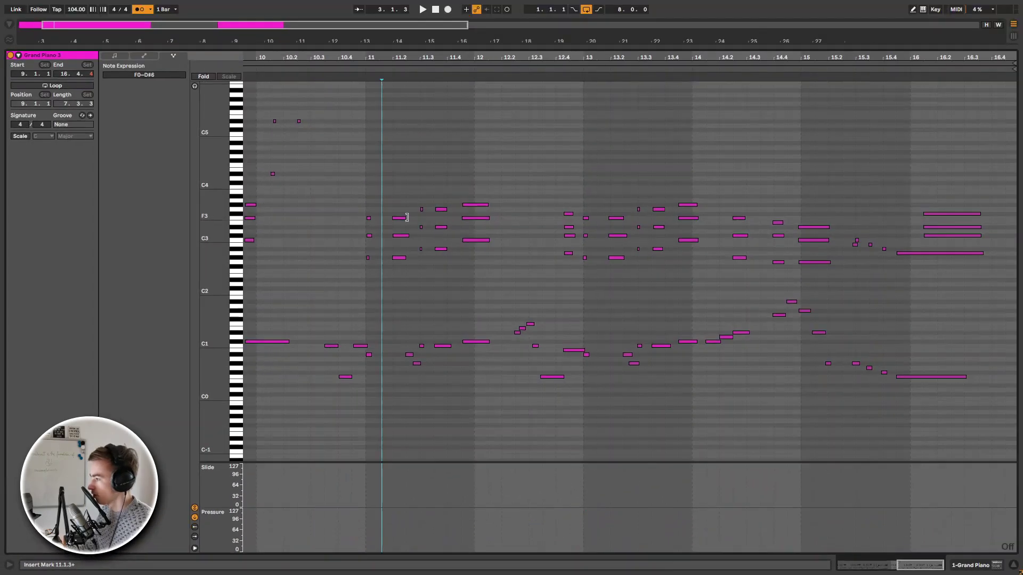
drag(246, 227, 298, 227)
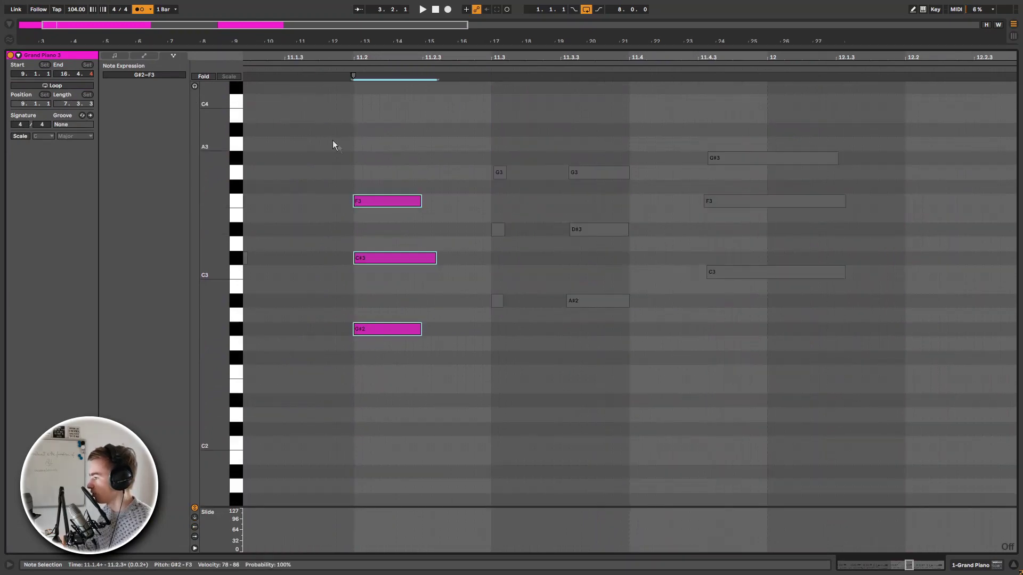
Step: Bend F3's pitch up to +2.32 st and curve the ramp
click(379, 202)
drag(366, 162, 375, 221)
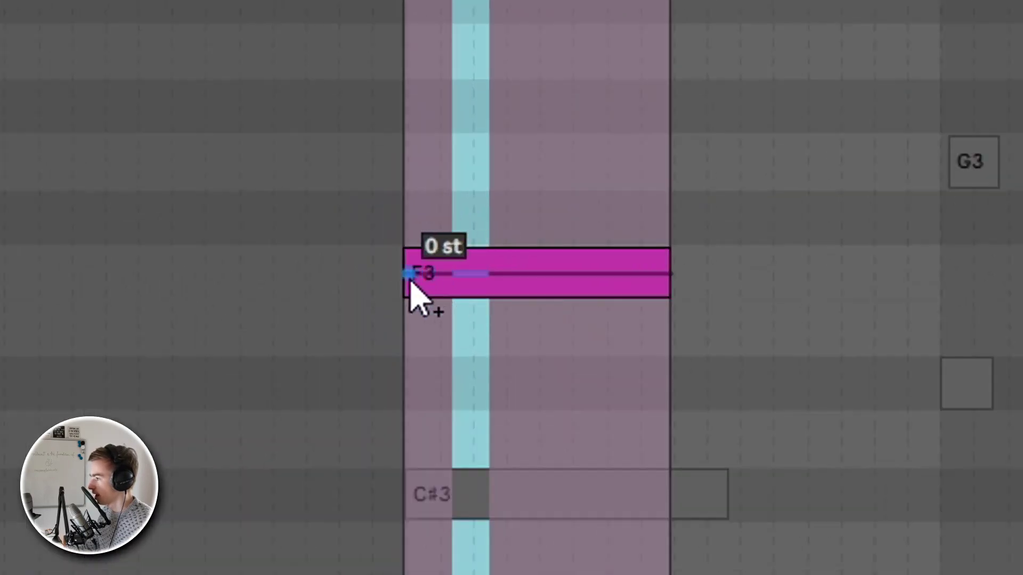
click(411, 282)
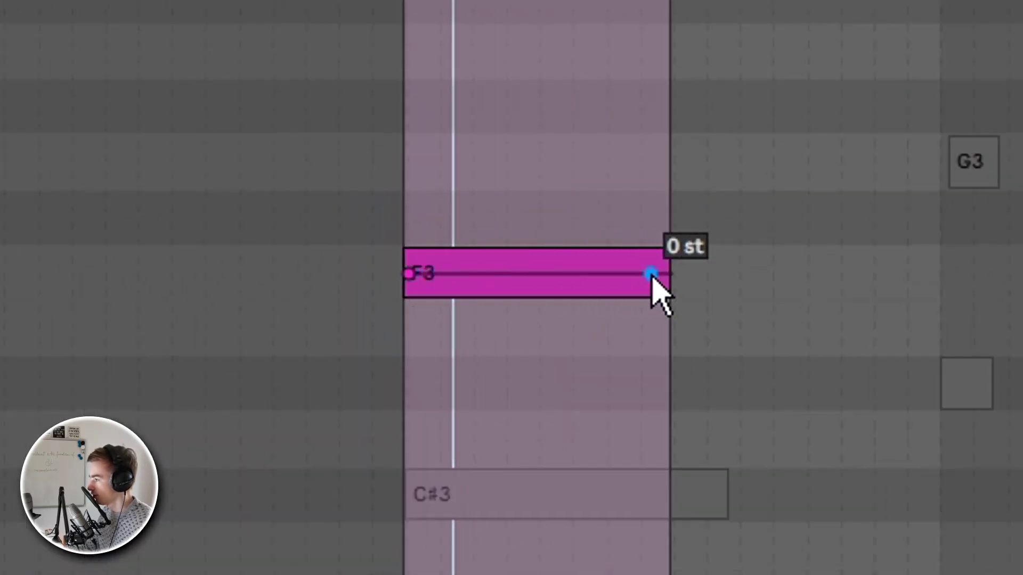
drag(651, 274, 651, 146)
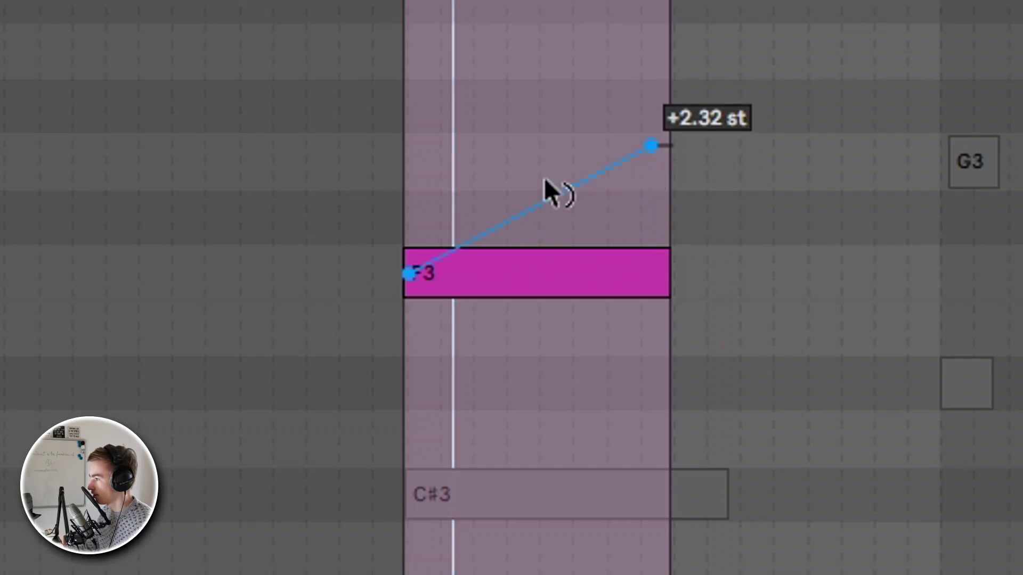
drag(549, 189, 511, 165)
click(379, 103)
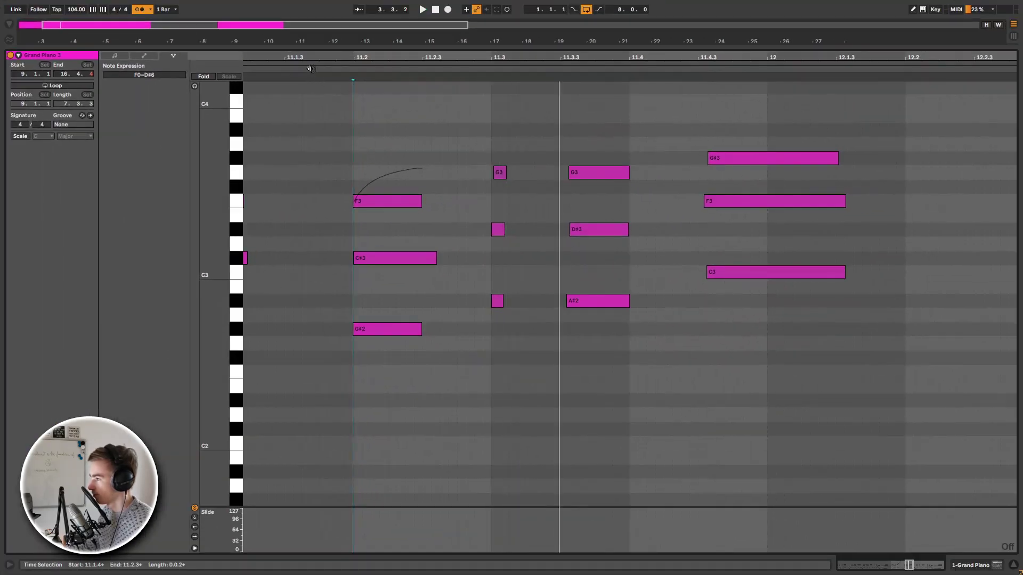
Step: Play the bent F3 back from 11.1.4
click(311, 69)
click(387, 197)
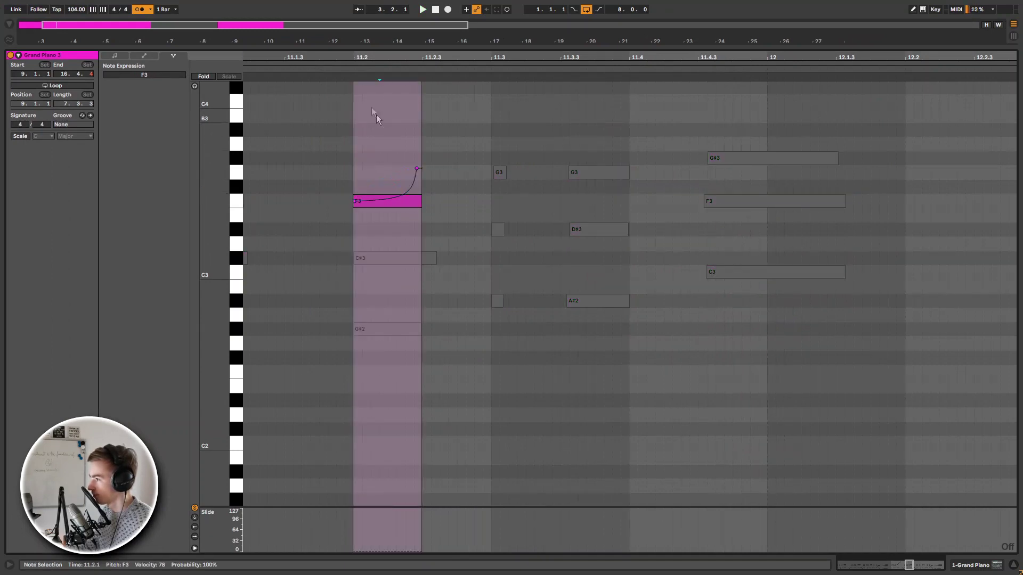
click(318, 69)
click(318, 68)
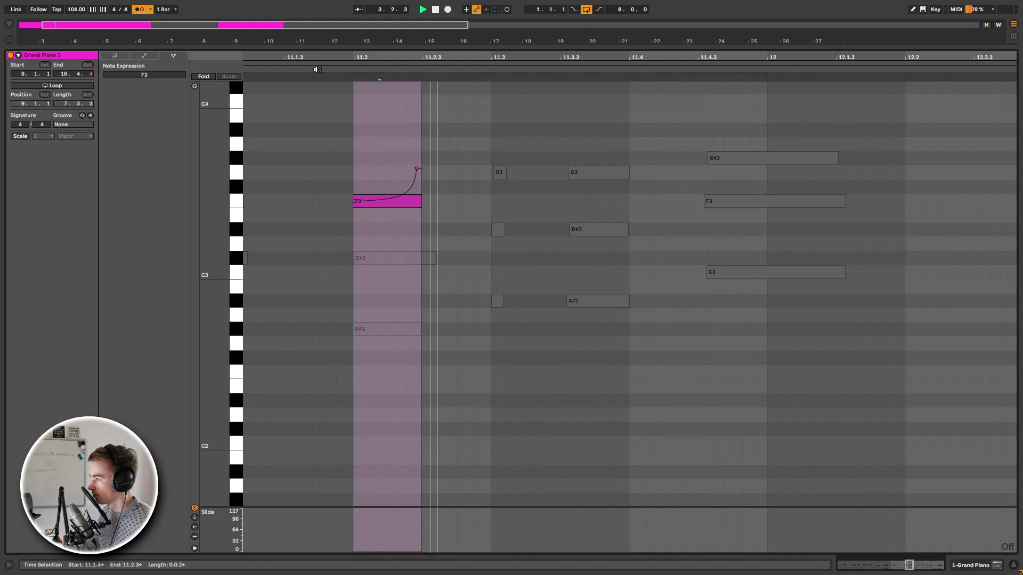
click(399, 225)
key(space)
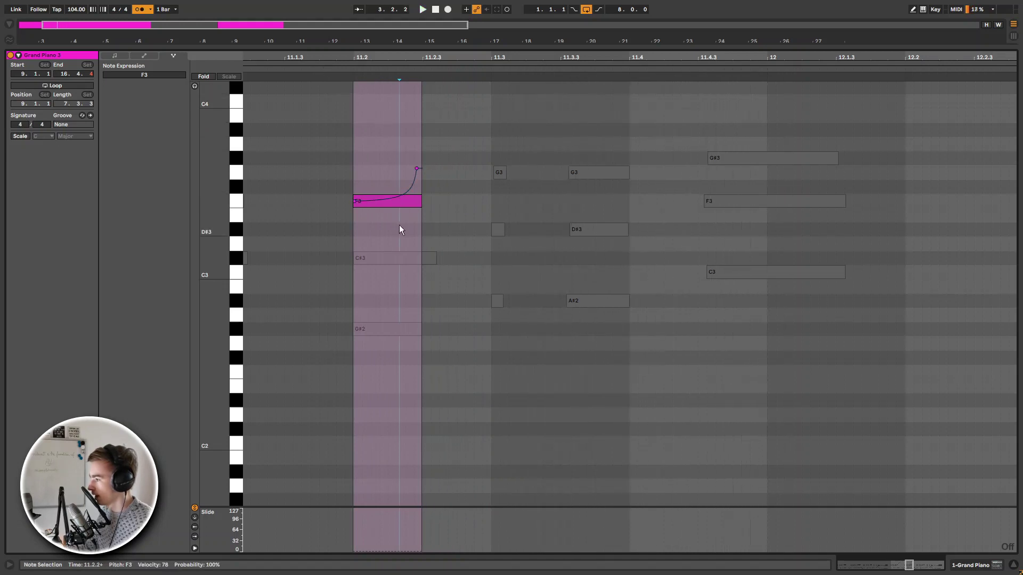
Step: Draw a rise-and-fall pitch bend on C#3 and play both bends
click(381, 259)
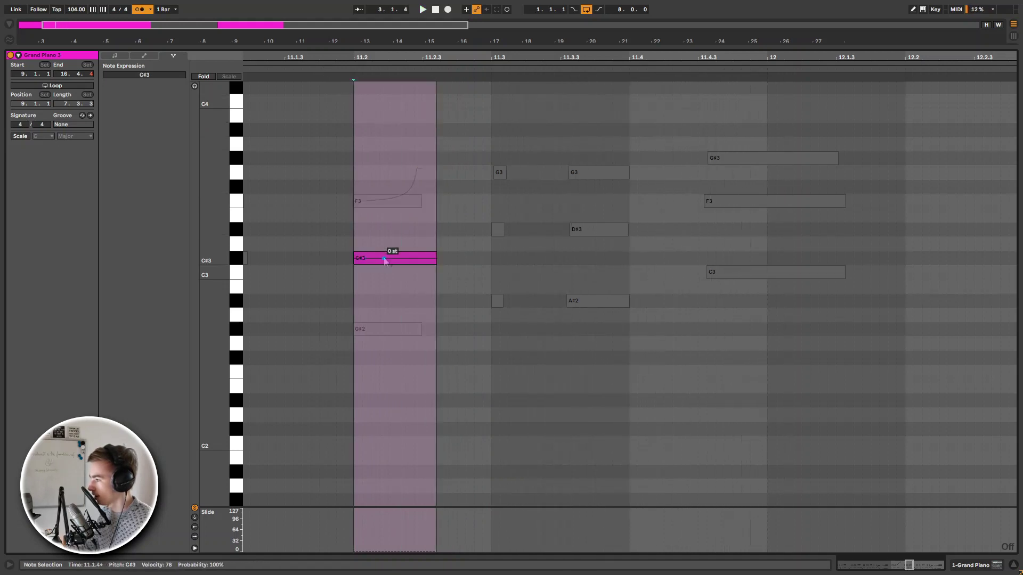
mouse_move(385, 260)
mouse_down()
mouse_move(387, 230)
mouse_move(415, 251)
mouse_up()
click(343, 83)
key(space)
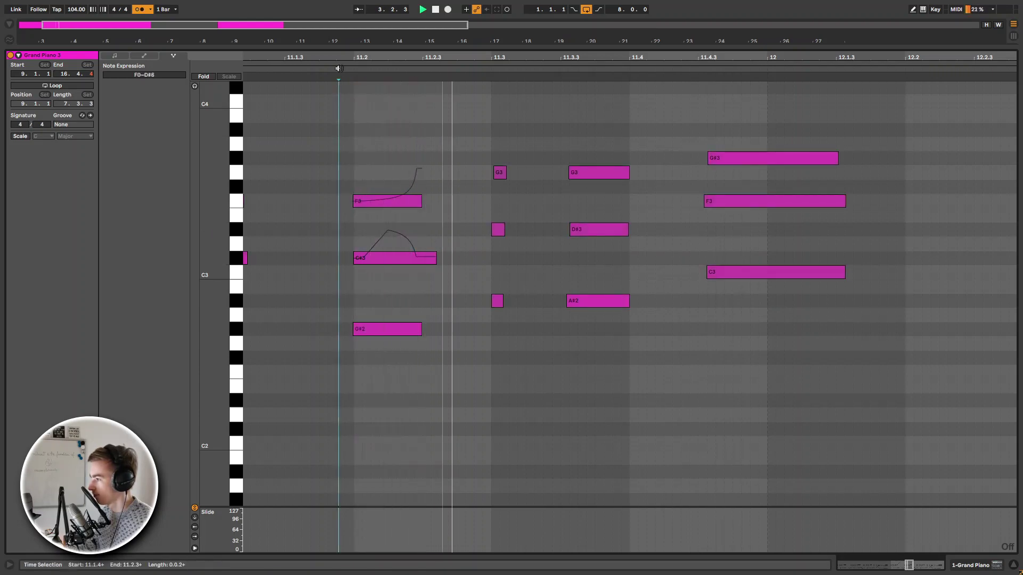
click(368, 201)
key(space)
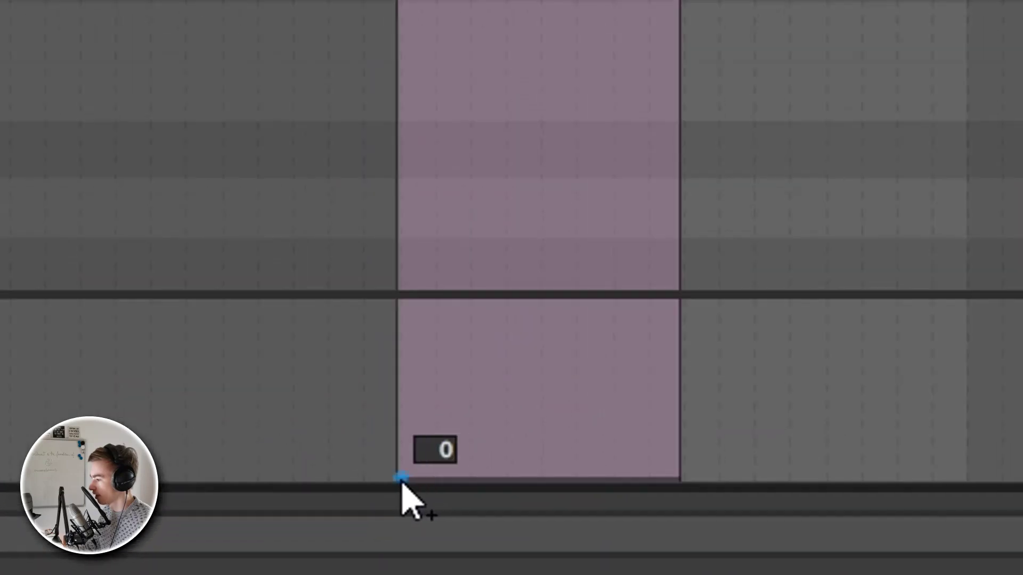
Step: Draw an F3 Slide ramp from 0 up to 101 and curve it
mouse_move(421, 477)
mouse_down()
mouse_move(541, 479)
mouse_move(577, 402)
mouse_move(655, 321)
mouse_move(665, 336)
mouse_up()
drag(548, 400, 549, 362)
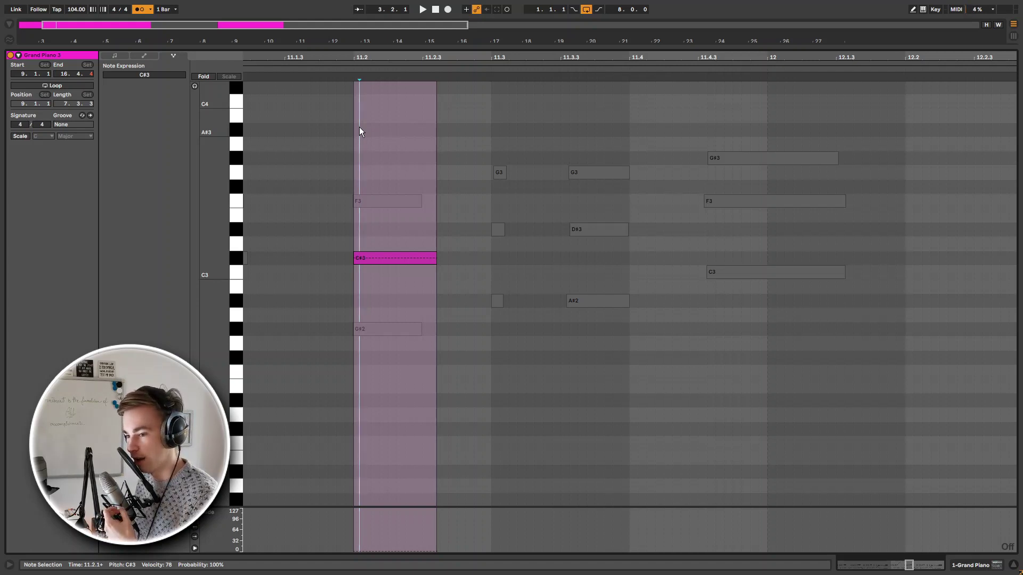
click(491, 433)
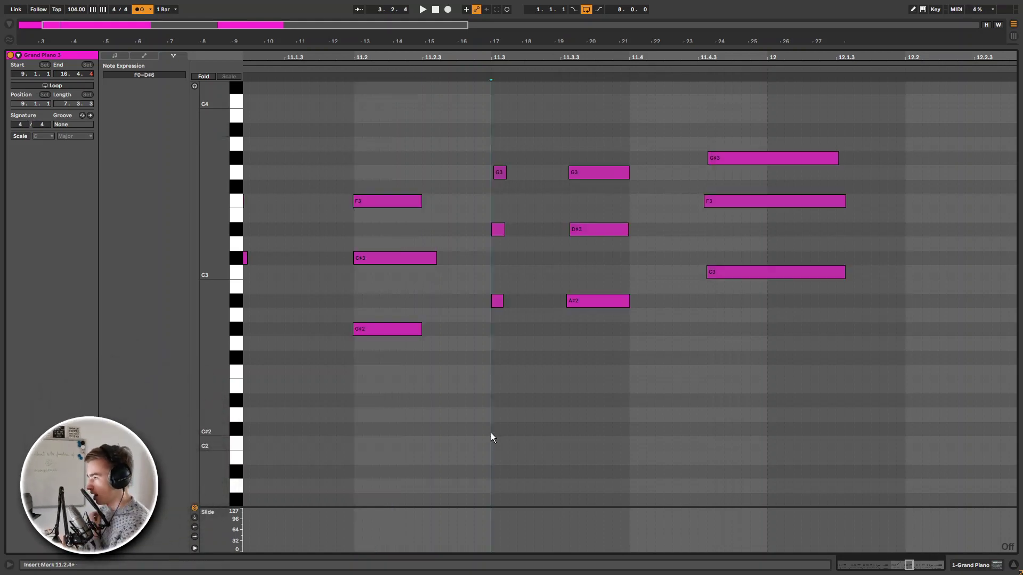
Step: Copy the Grand Piano 3 clip onto a second track
key(ctrl+alt+l)
click(246, 89)
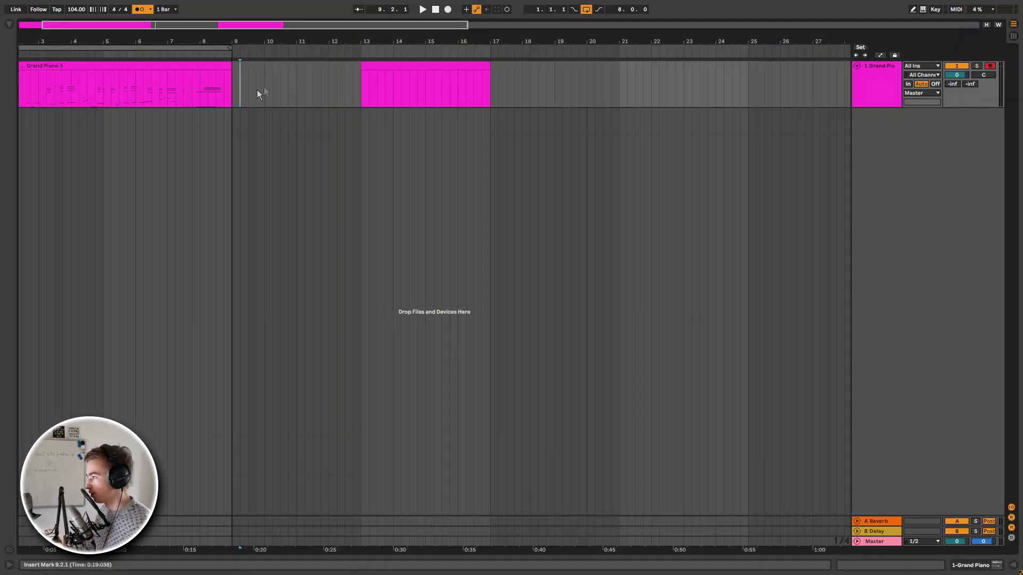
click(190, 65)
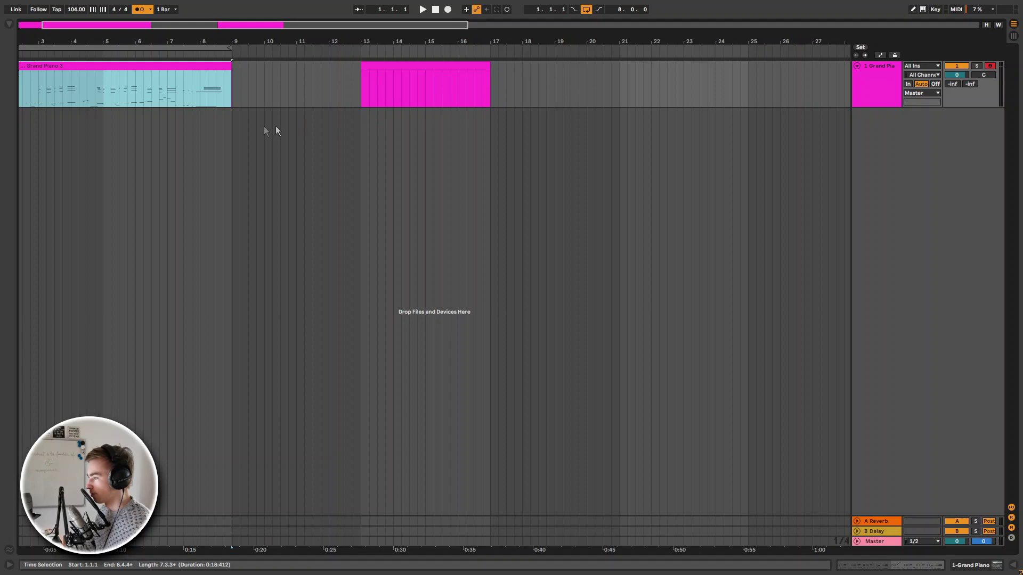
click(373, 66)
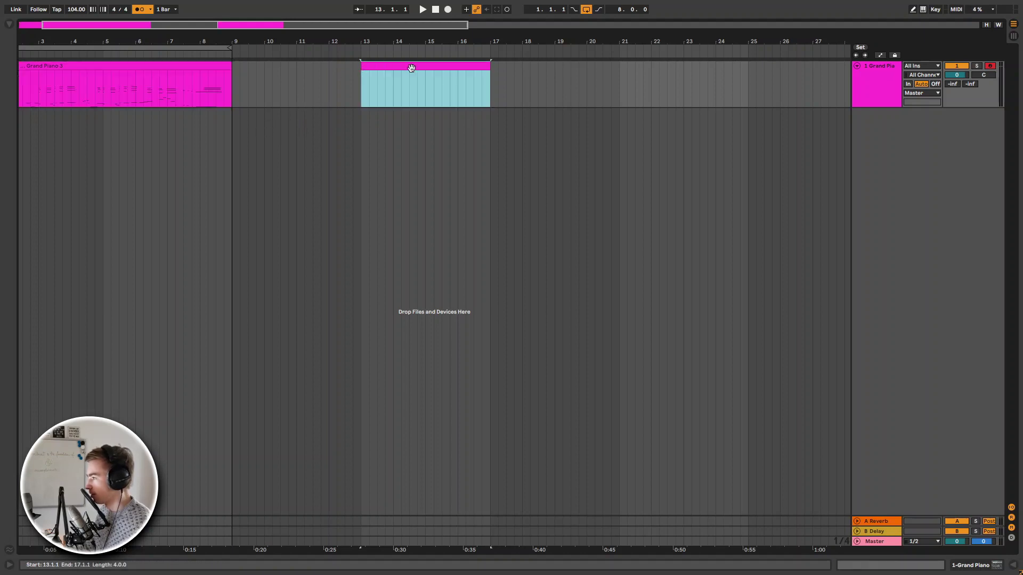
click(184, 69)
drag(127, 70, 94, 111)
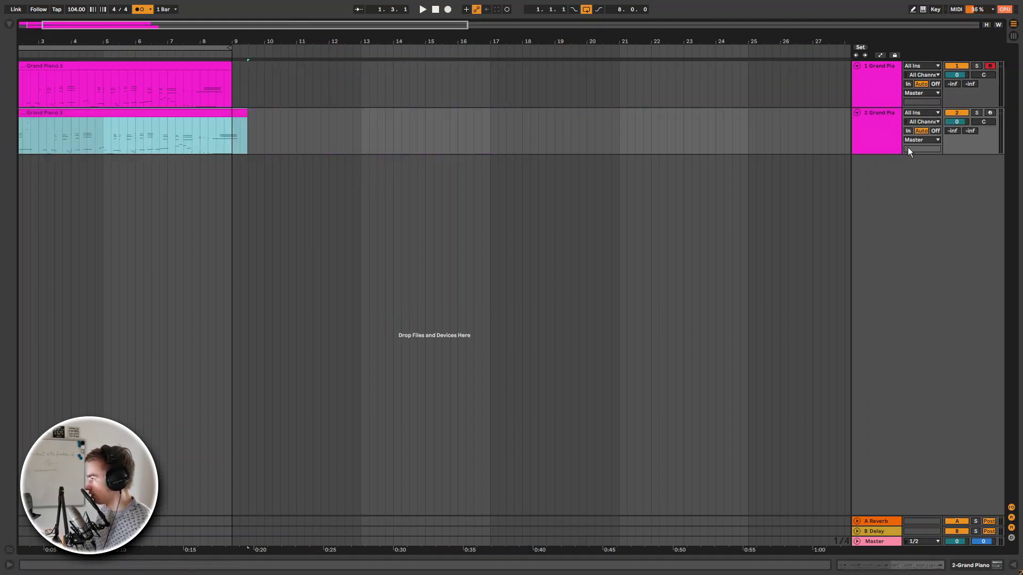
Step: Colour track 2 yellow and align the copied clip at bar 1
right_click(883, 123)
click(927, 298)
drag(173, 116, 144, 110)
Step: Open both clips in the note editor and transpose all notes up four semitones
shift+click(163, 64)
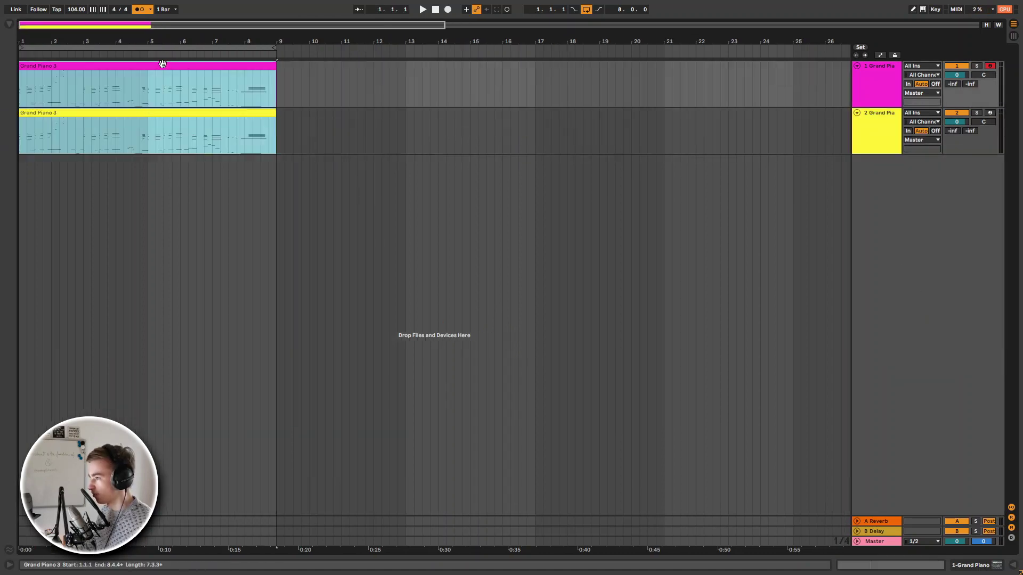
key(shift+Tab)
click(382, 167)
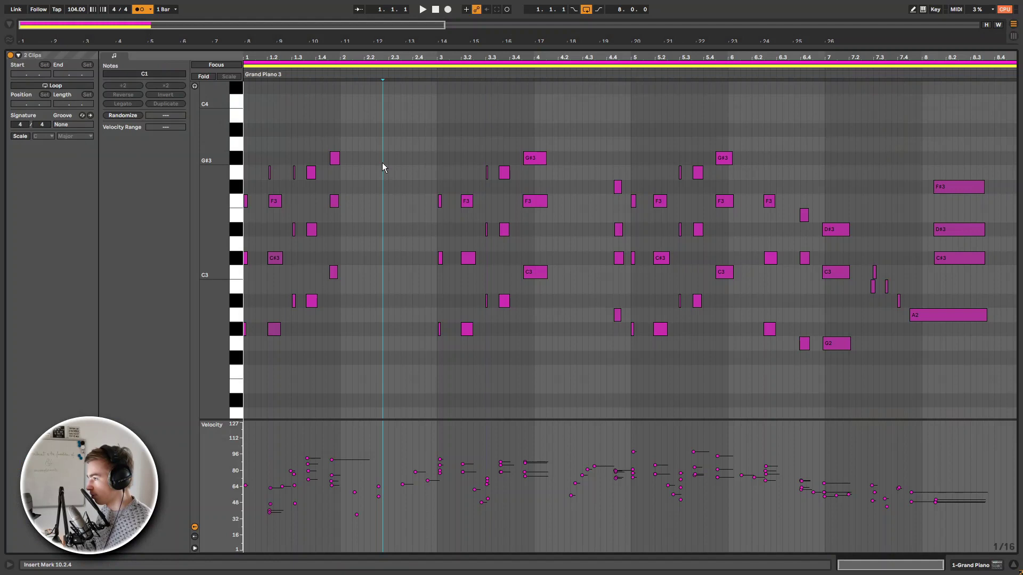
key(ctrl+a)
click(395, 155)
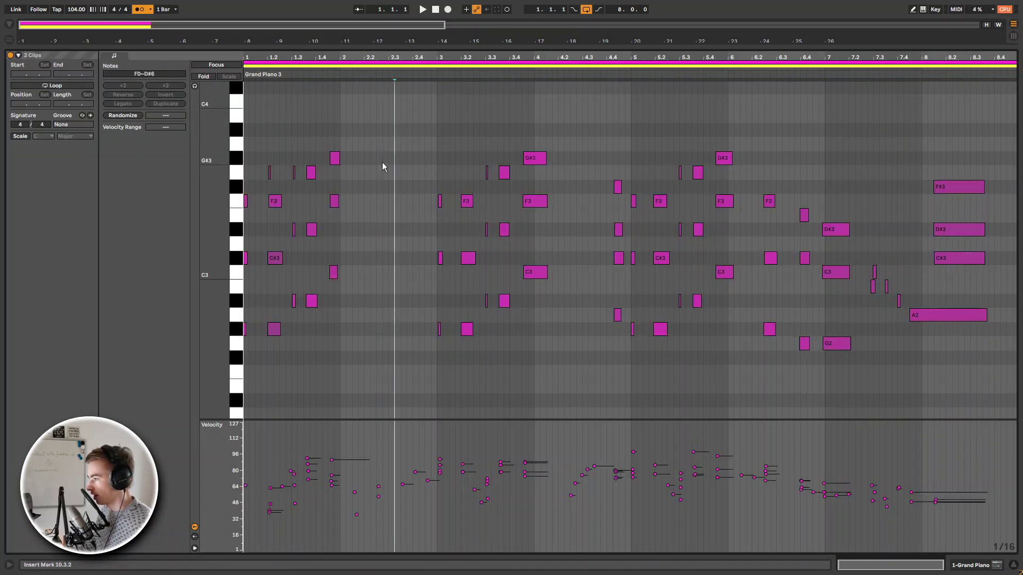
key(ctrl+a)
drag(281, 257, 307, 209)
Step: Move all notes in both clips back down four semitones
key(Tab)
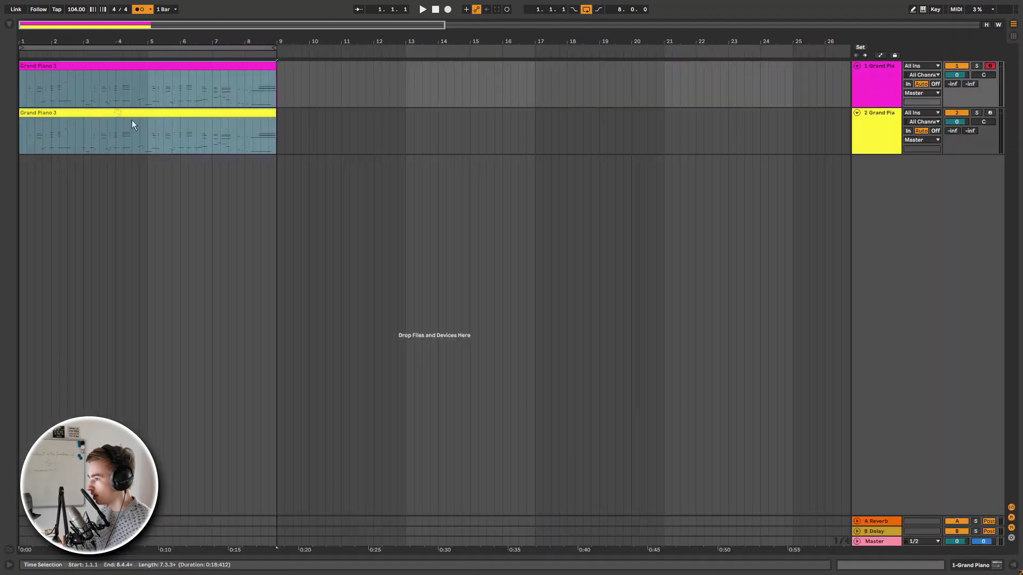
key(Tab)
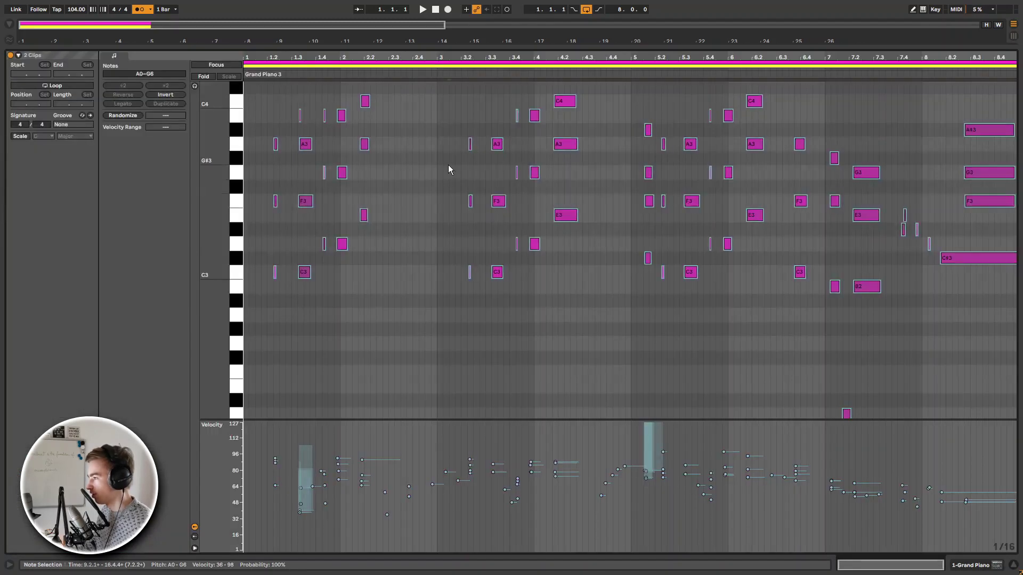
key(ctrl+a)
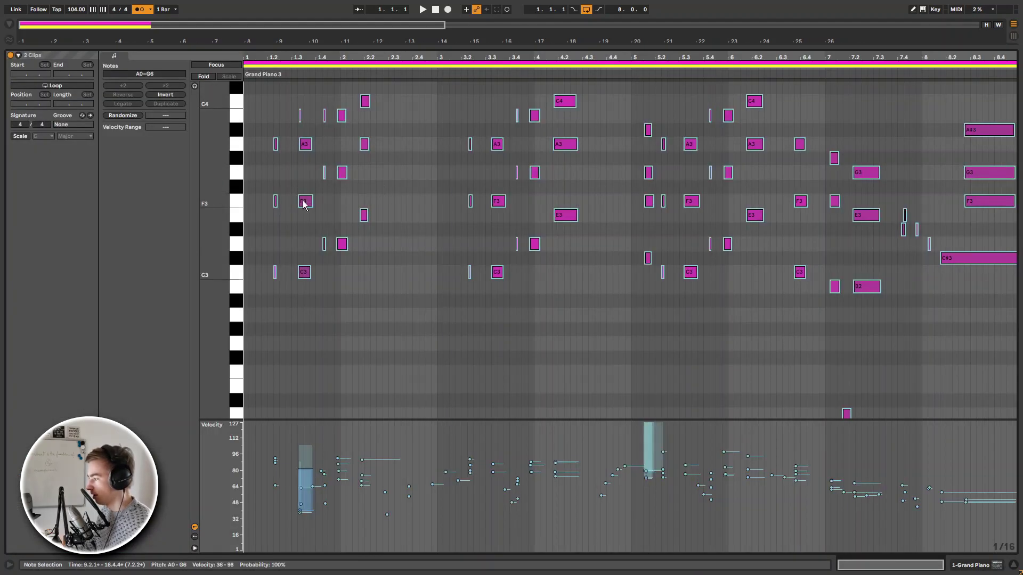
drag(304, 205, 274, 263)
click(408, 210)
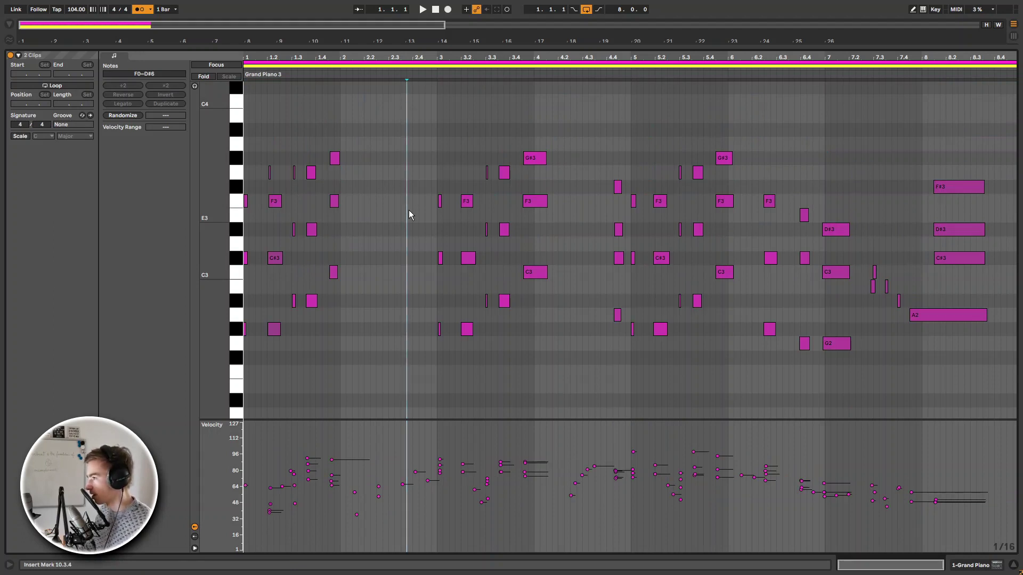
Step: Enable Focus and switch note editing between the magenta and yellow clips
click(395, 171)
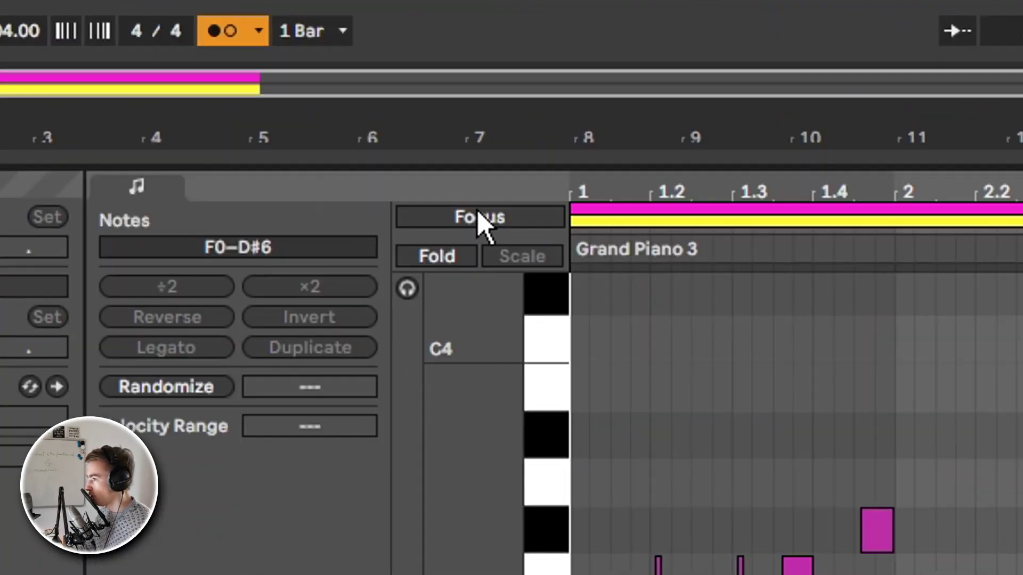
click(481, 218)
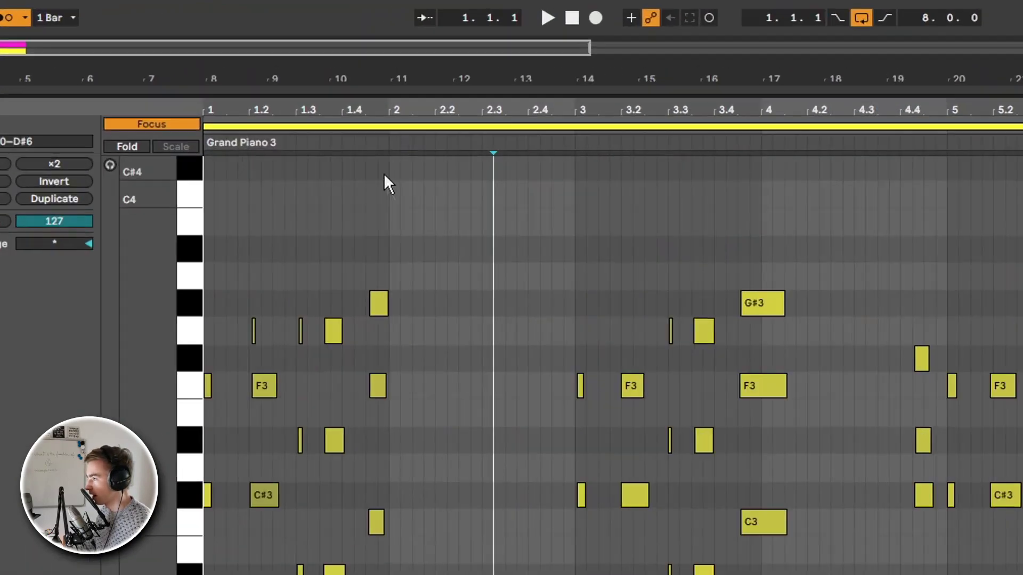
click(346, 65)
click(476, 214)
click(475, 215)
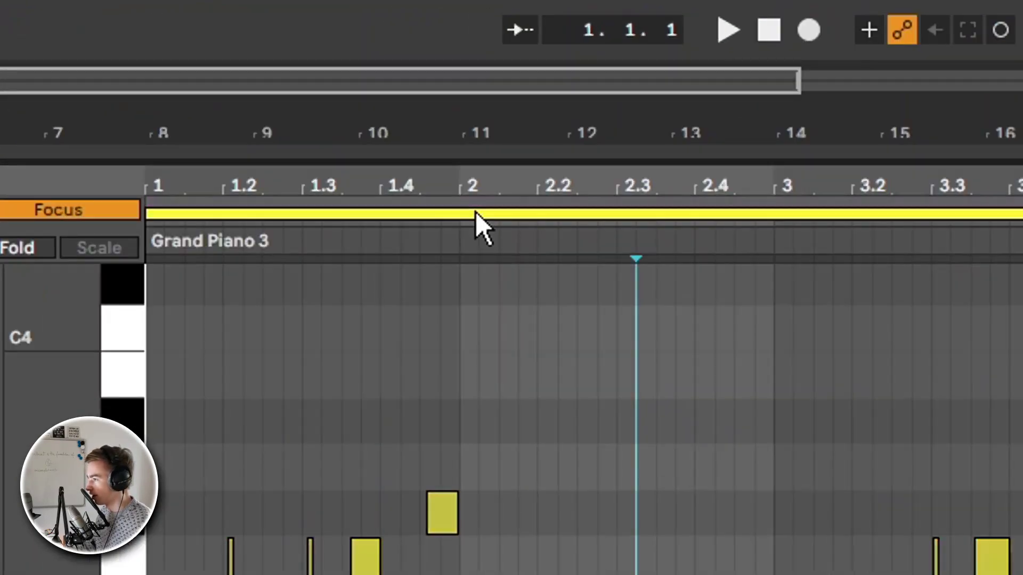
click(491, 200)
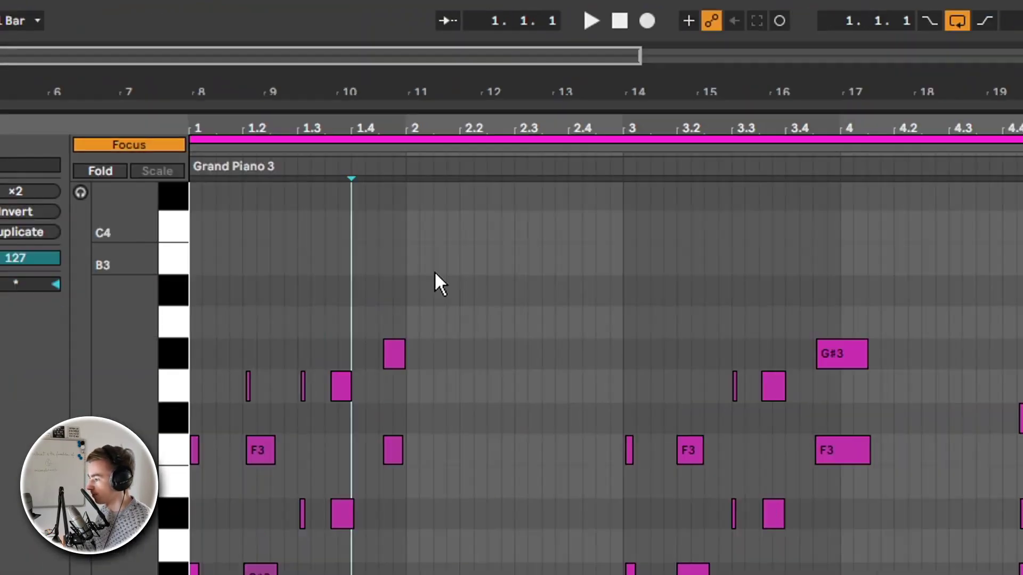
Step: Return to the arrangement and link the two Grand Piano tracks with Link Tracks
key(ctrl+alt+l)
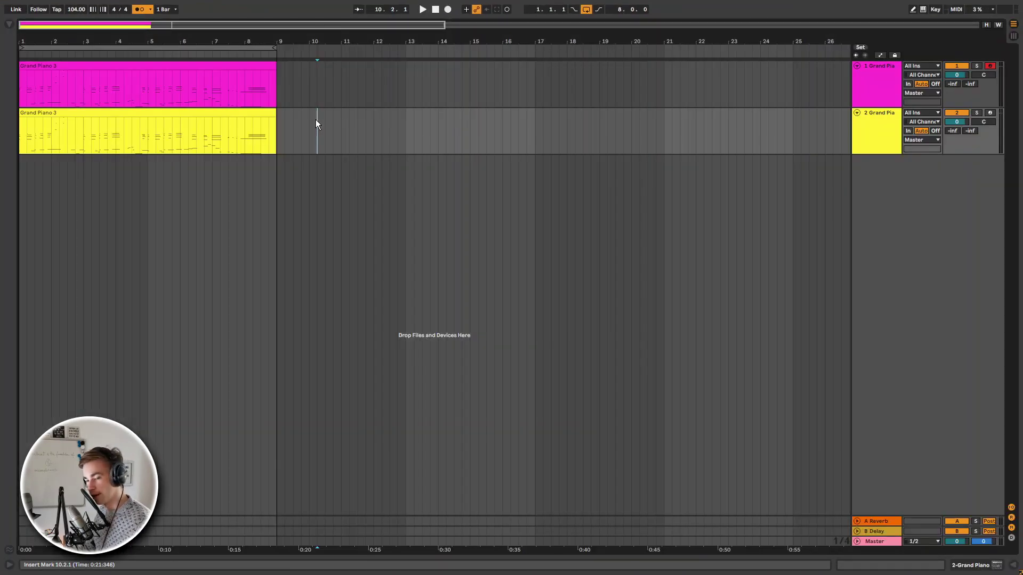
click(862, 120)
right_click(876, 83)
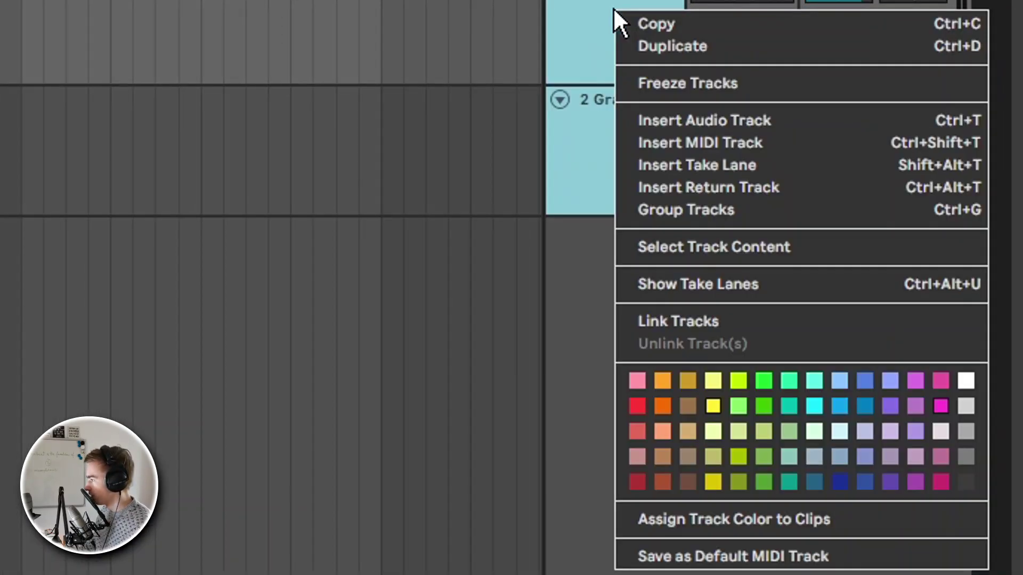
click(698, 323)
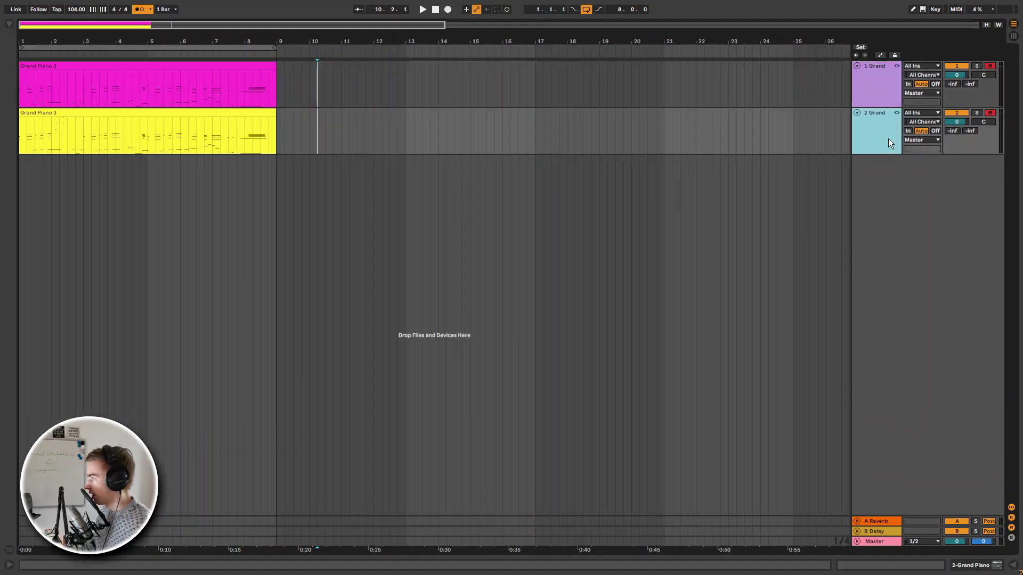
Step: Select track headers and piano clips to confirm both linked clips select together
click(895, 115)
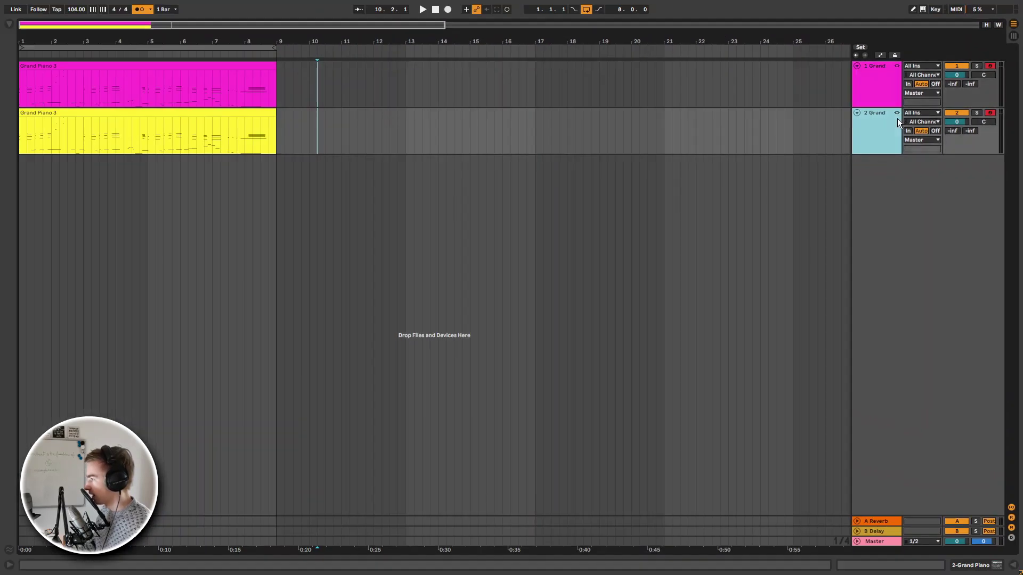
click(172, 135)
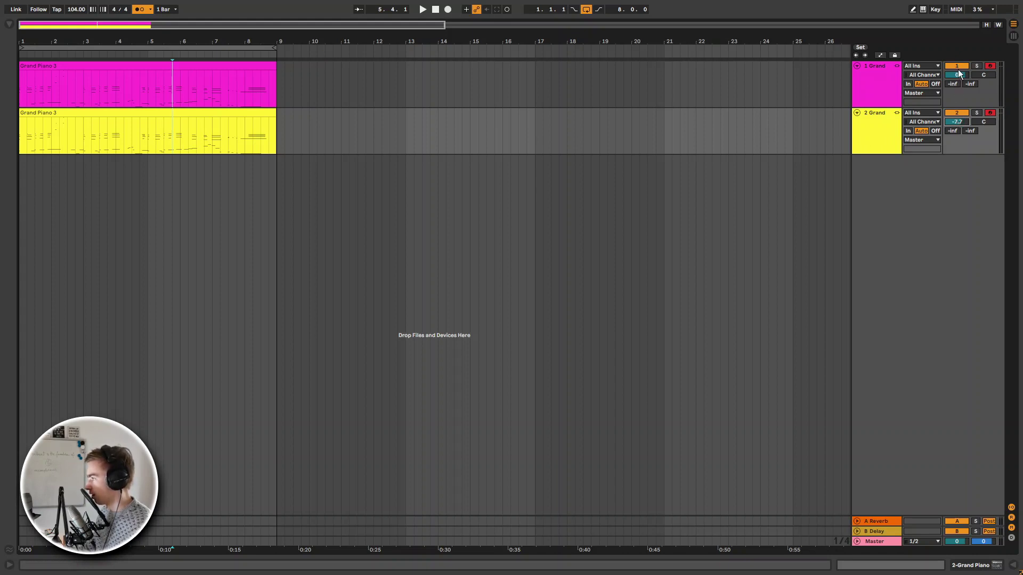
click(201, 112)
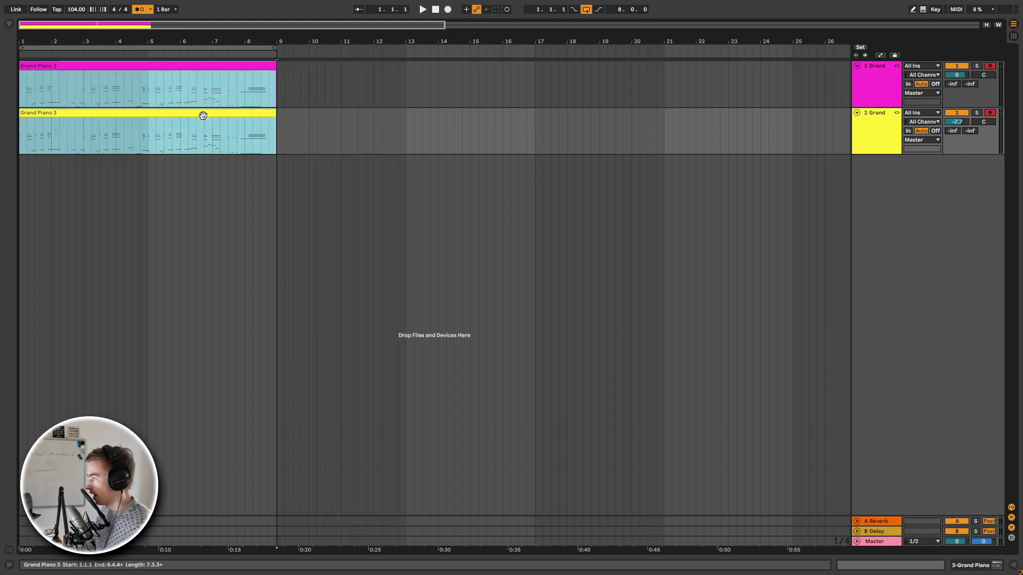
click(205, 129)
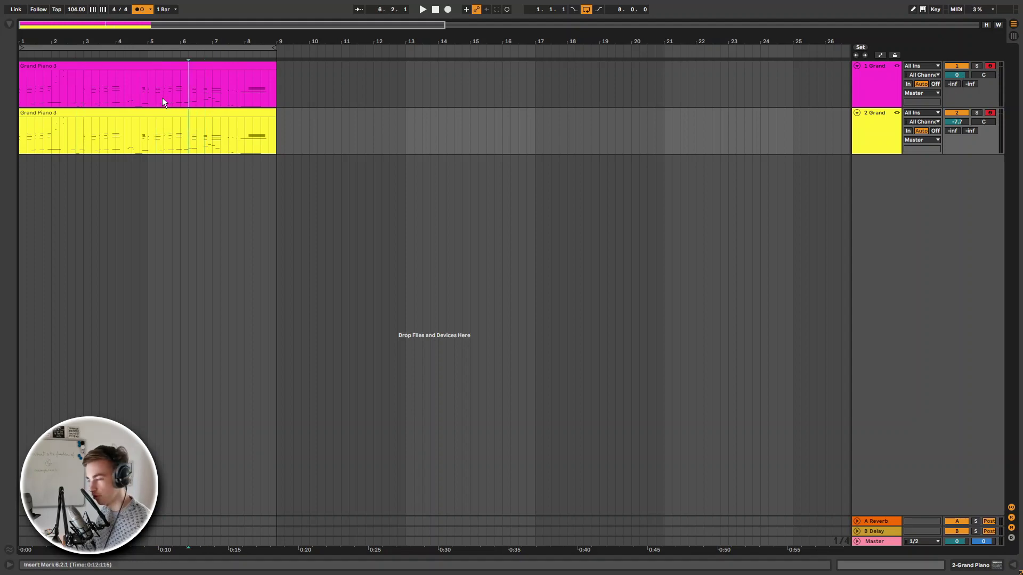
Step: Delete bars 3–4 from both linked piano clips, then undo the deletion
click(82, 128)
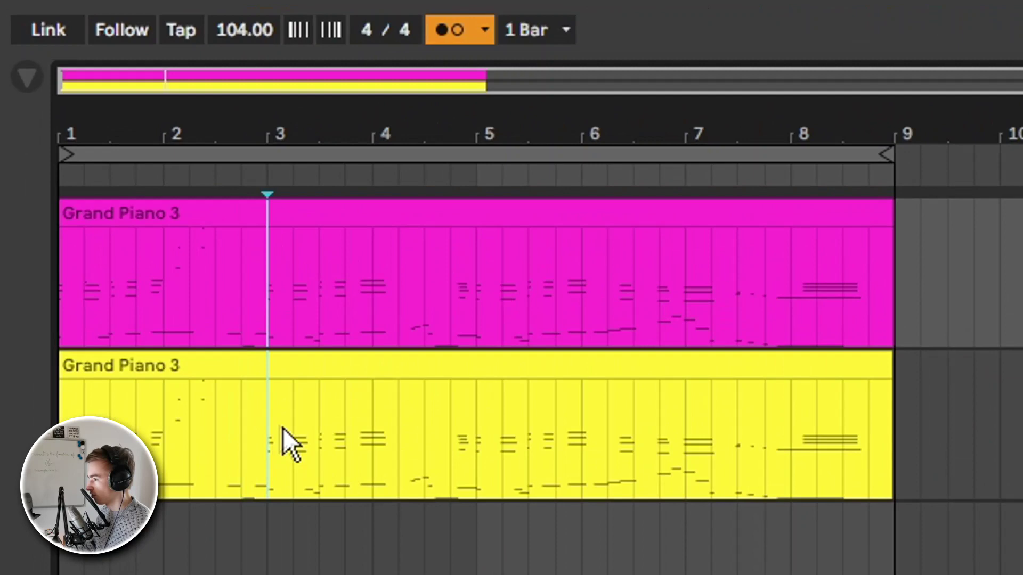
drag(283, 427, 420, 442)
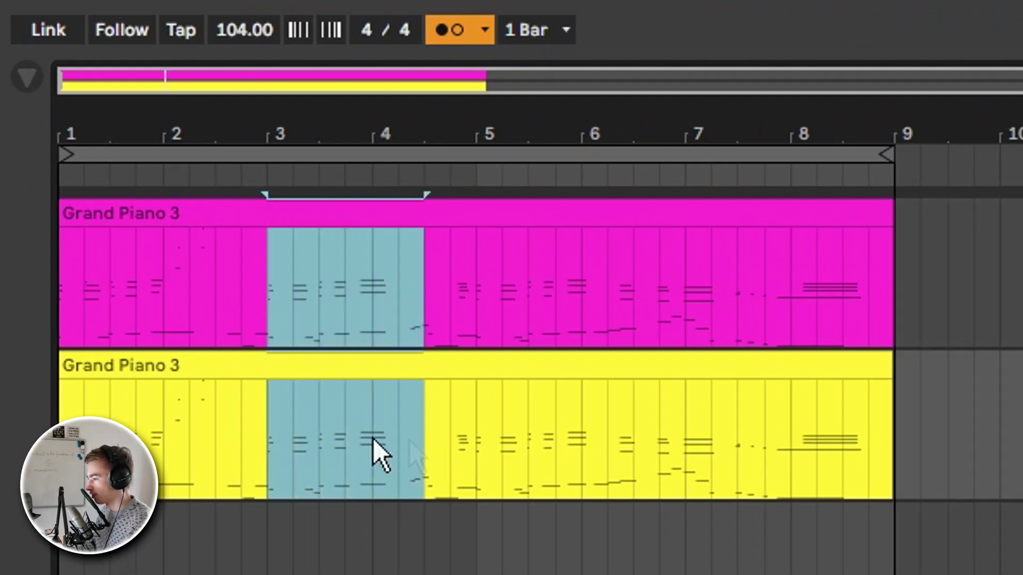
key(Delete)
click(293, 272)
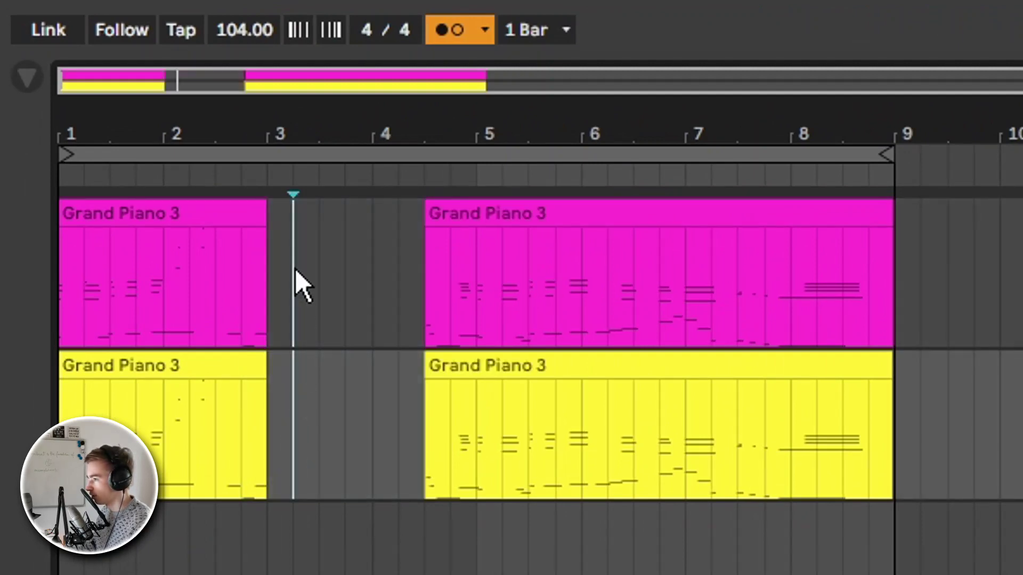
drag(271, 270, 394, 276)
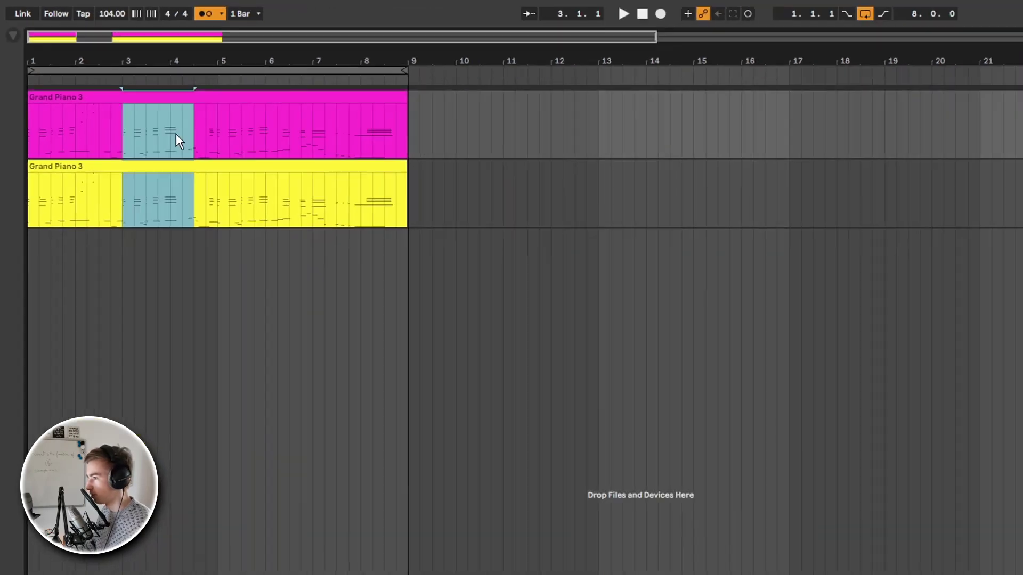
key(ctrl+z)
Step: Select bars 1 through 11 across both tracks and delete that content
click(447, 265)
drag(359, 150, 37, 95)
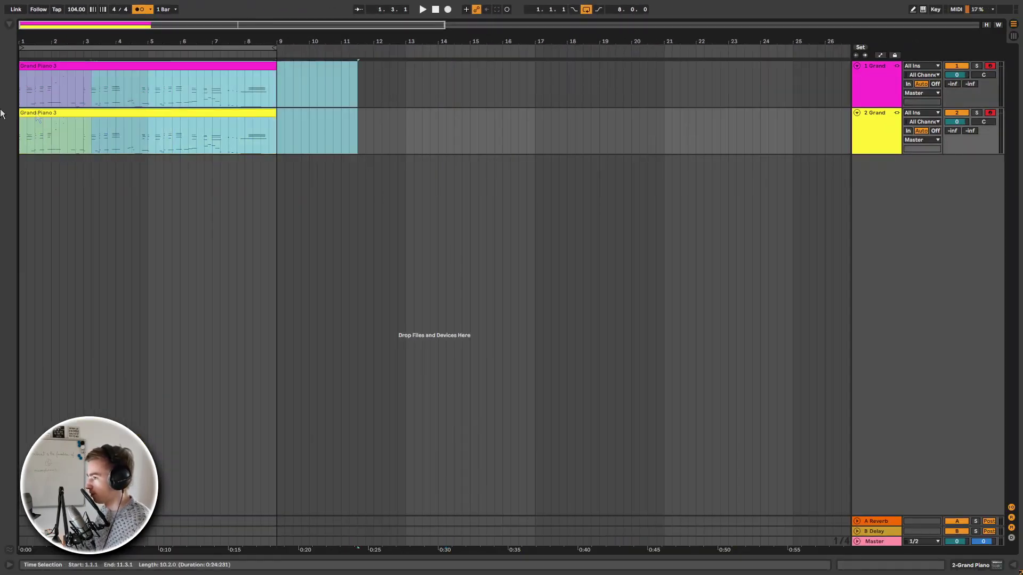
key(Delete)
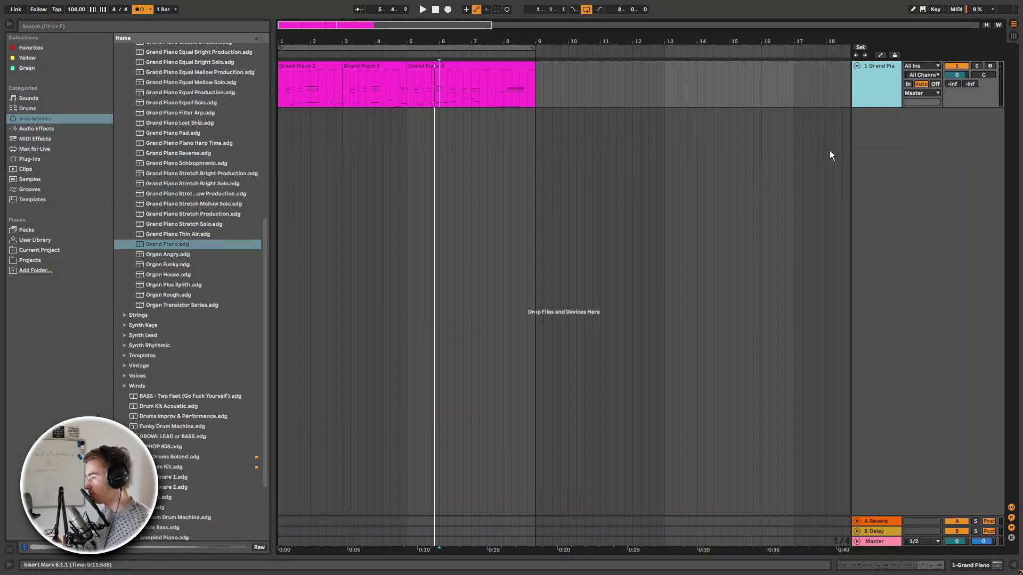
Step: Search the browser for 'hybri' and drag Hybrid Reverb onto the Grand Piano track
click(608, 157)
key(ctrl+f)
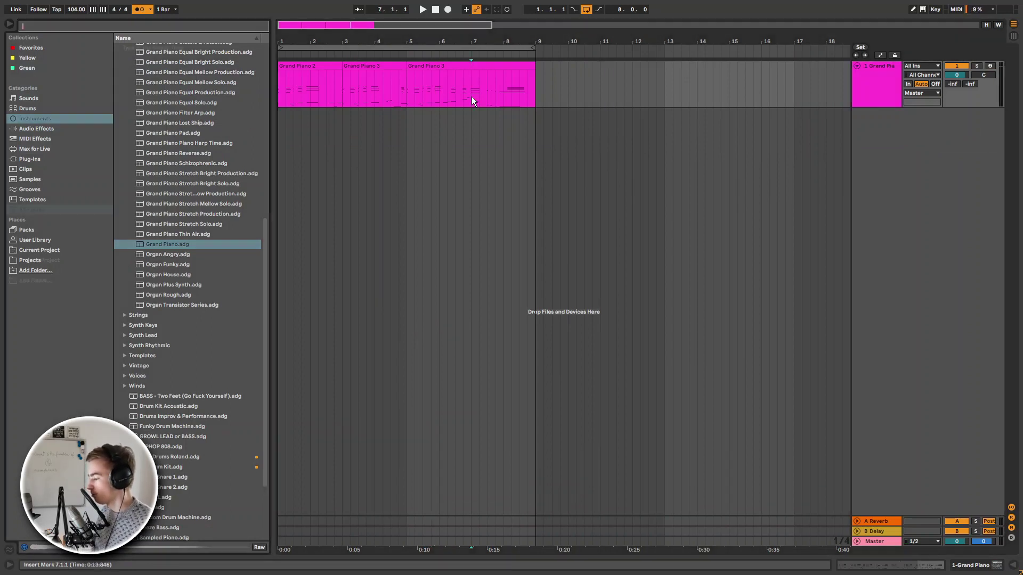
text(hybrid)
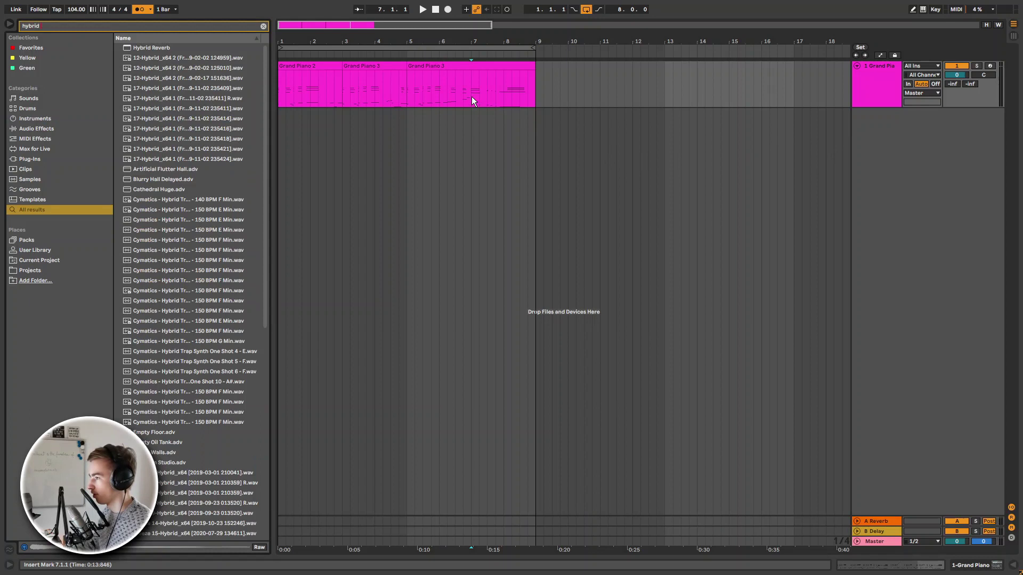
drag(148, 52, 349, 105)
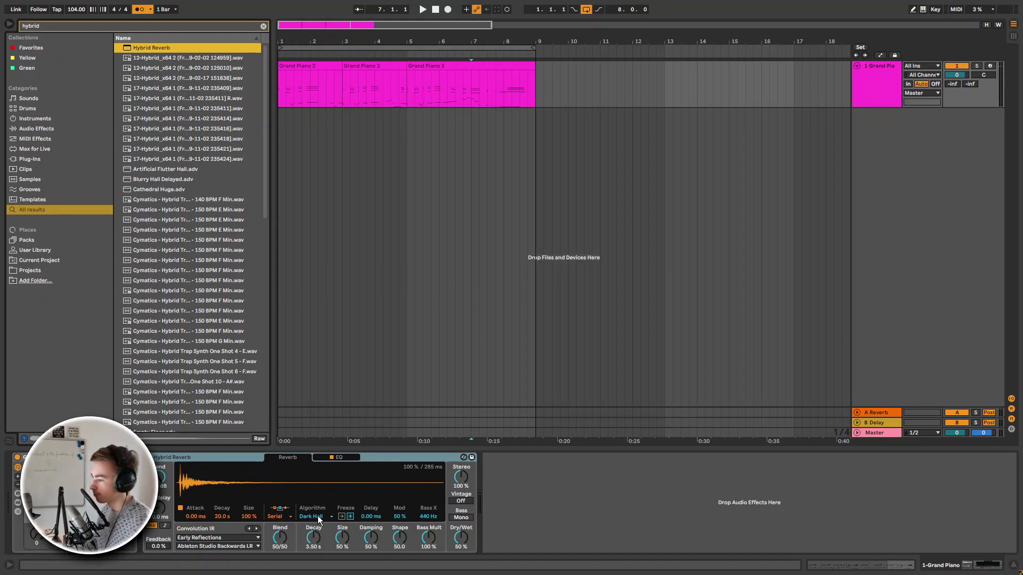
Step: Toggle Hybrid Reverb's EQ view and back, then play from the Grand Piano 2 clip
click(338, 457)
click(287, 458)
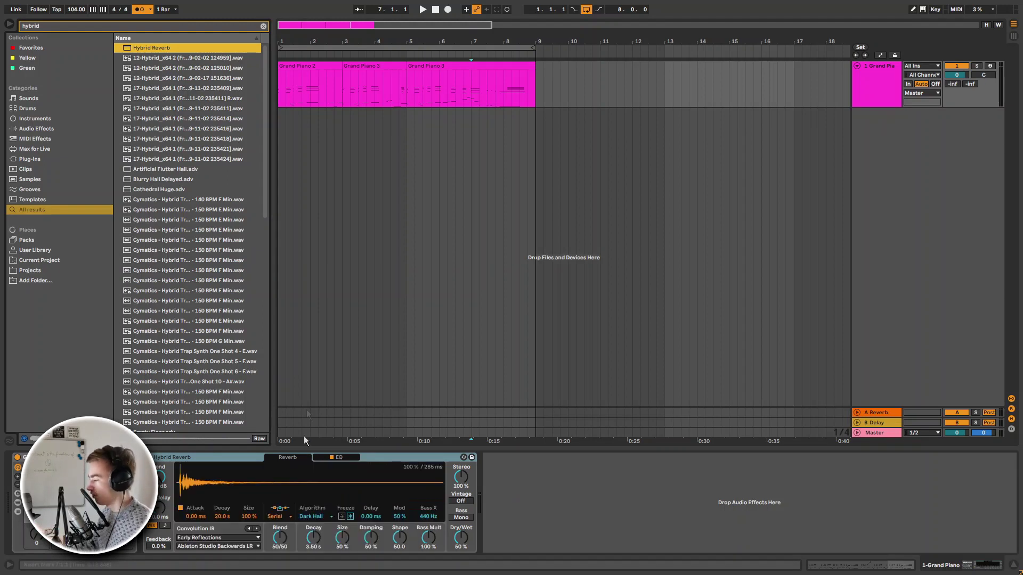
click(292, 61)
key(space)
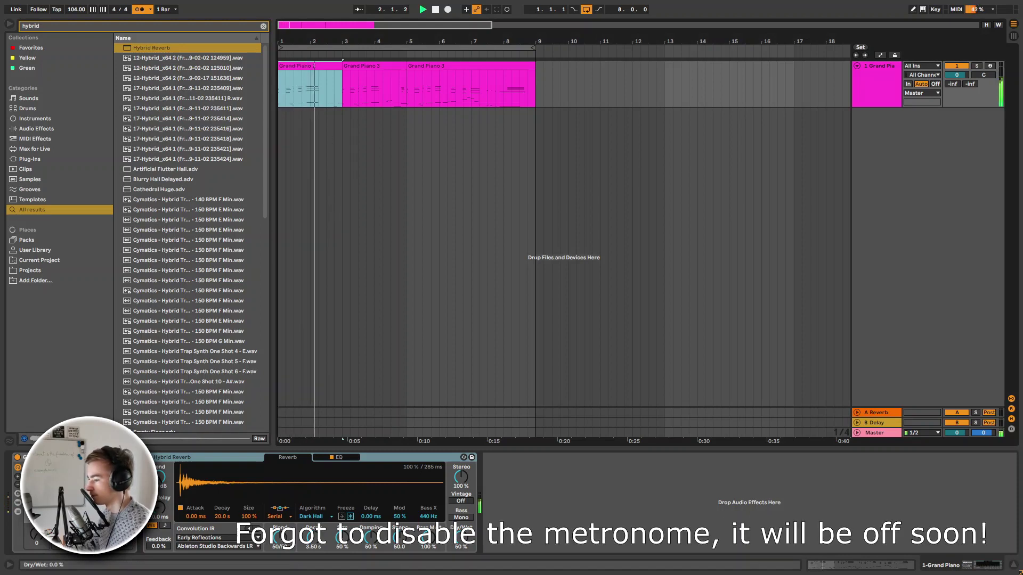
click(35, 532)
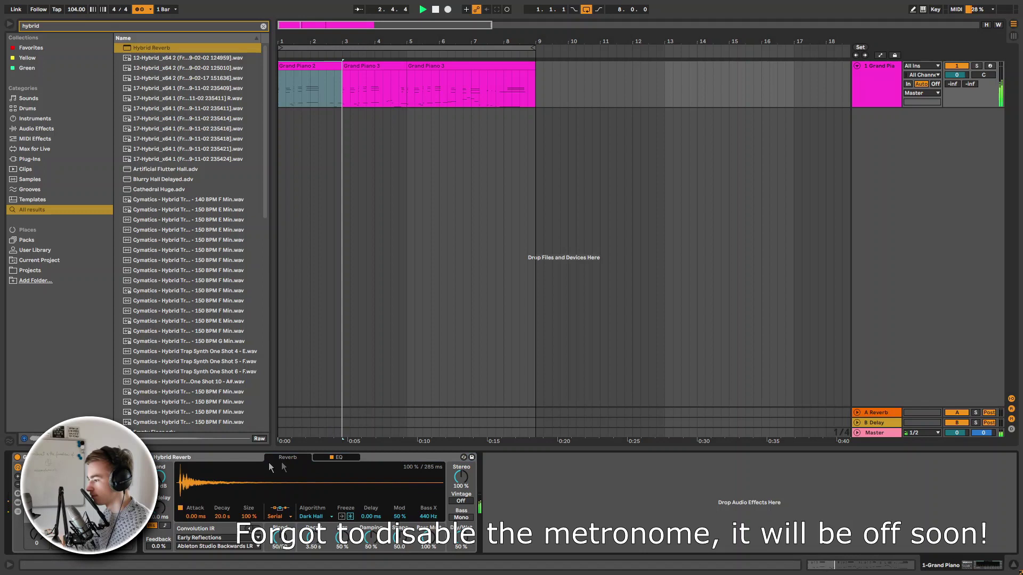
Step: Audition Hybrid Reverb Room presets Empty Floor and Room Slapback
click(64, 129)
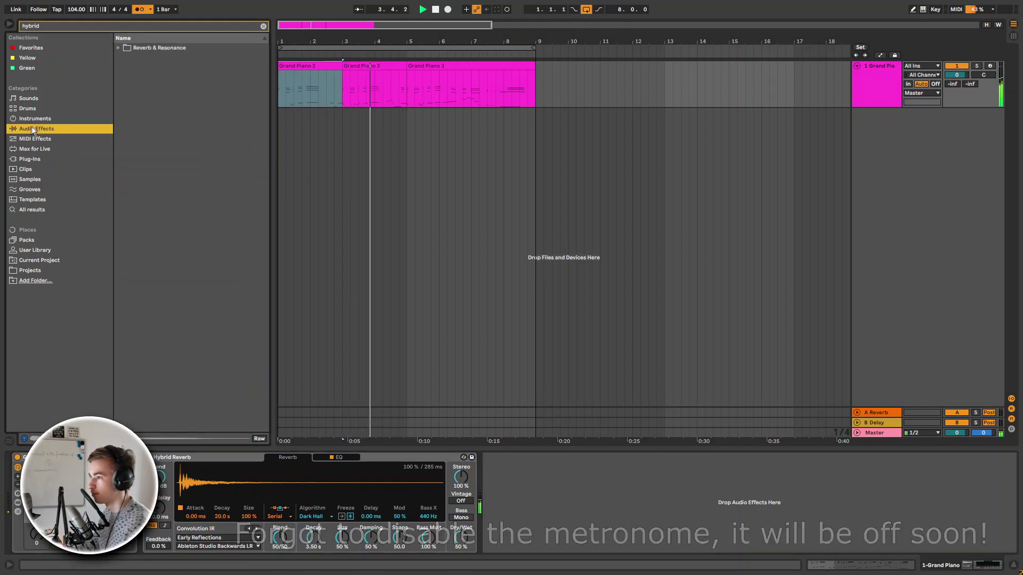
key(Down)
key(Right)
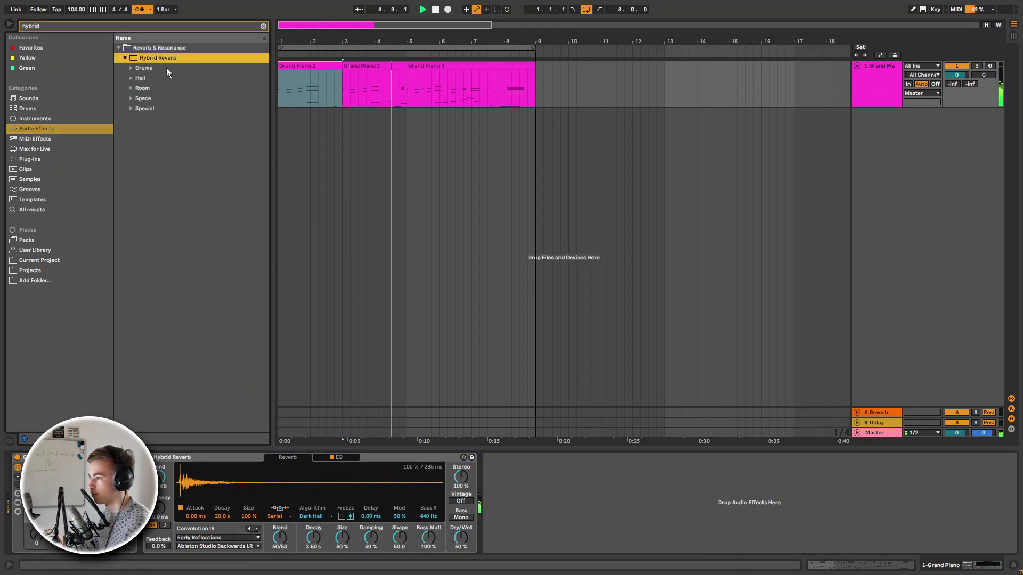
click(147, 91)
key(Down)
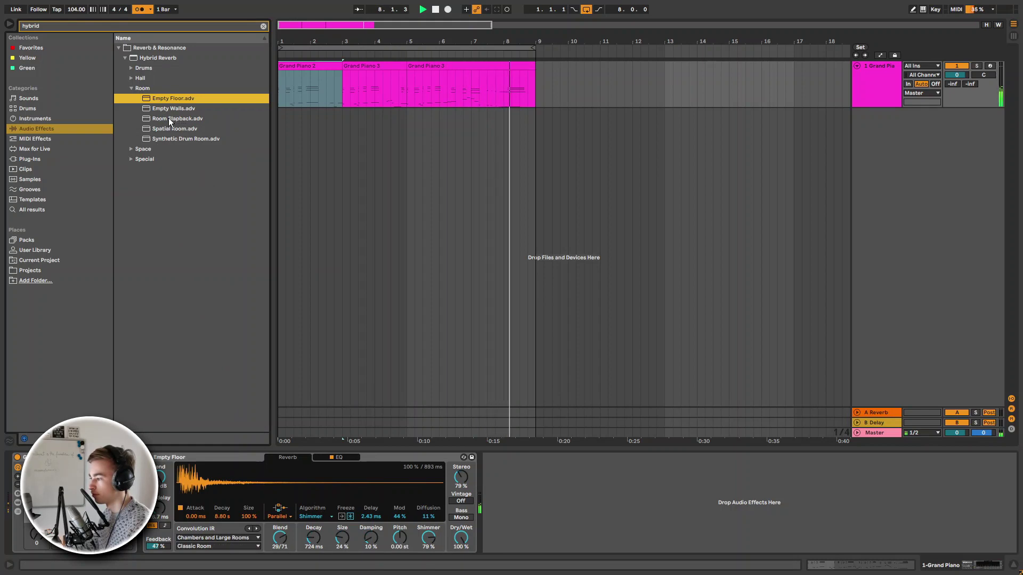
drag(169, 117, 263, 411)
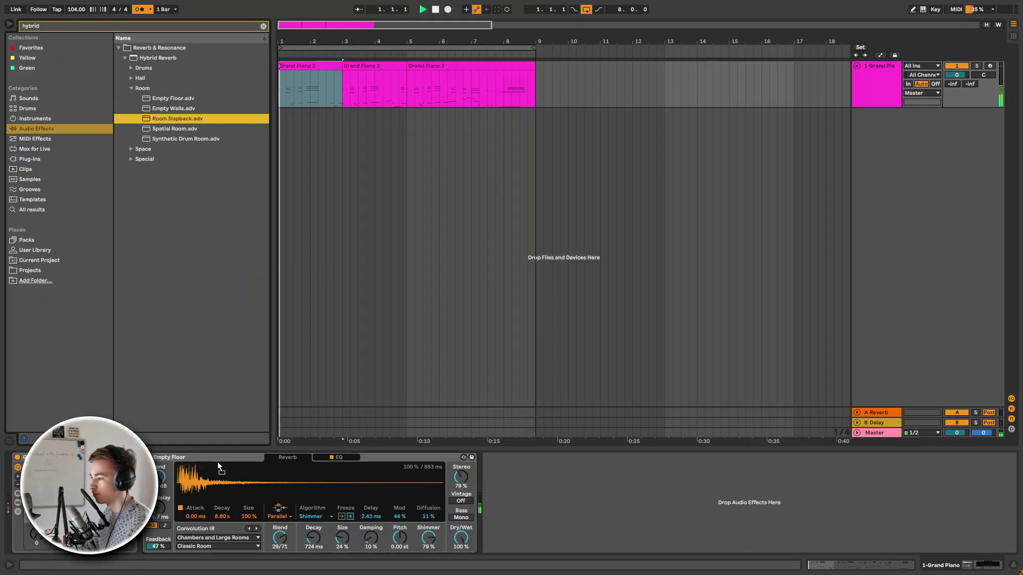
Step: Turn off the metronome, set dry/wet to 52%, and load the Spatial Room preset
click(142, 10)
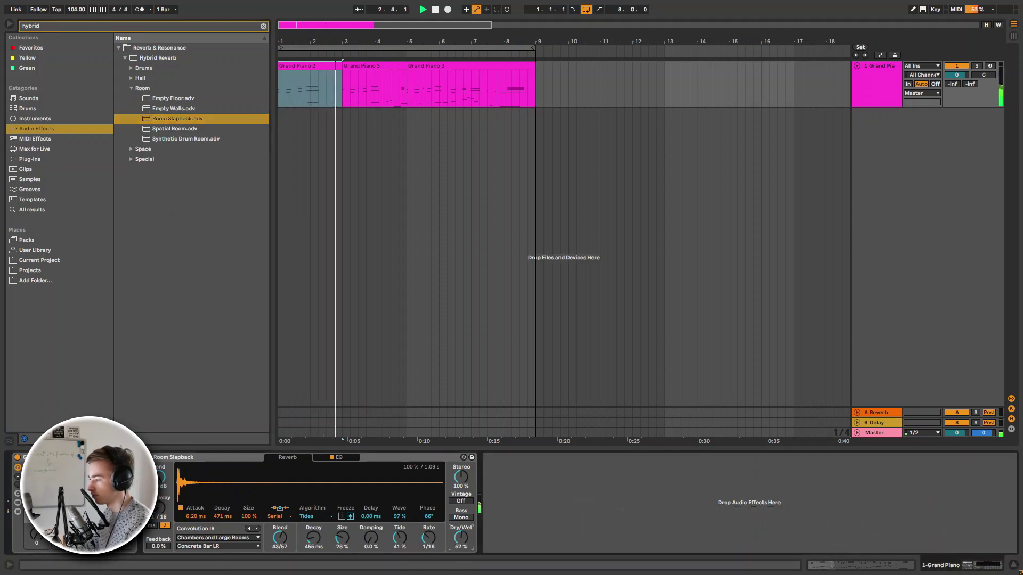
drag(462, 537, 461, 562)
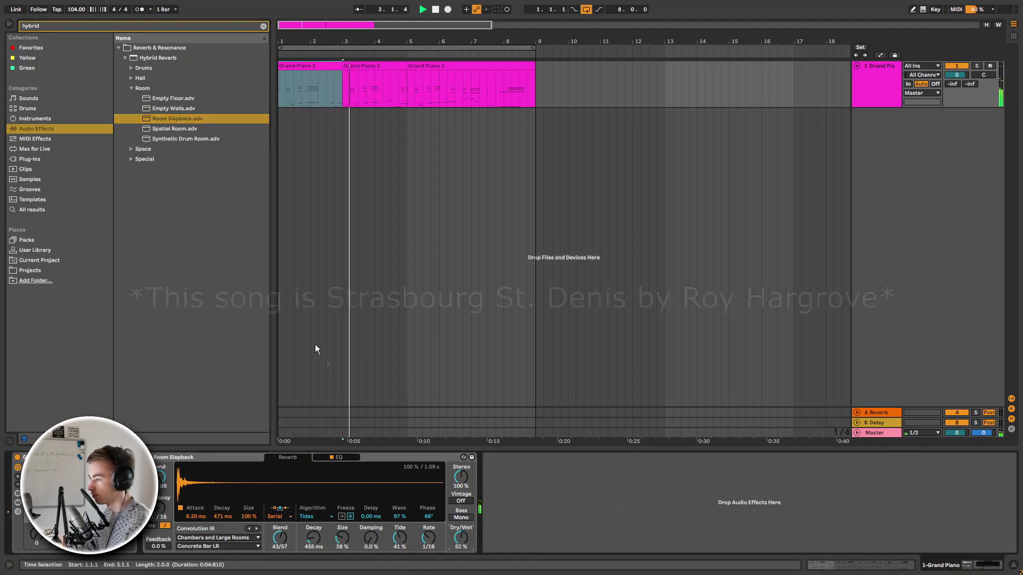
click(175, 128)
drag(192, 462, 193, 465)
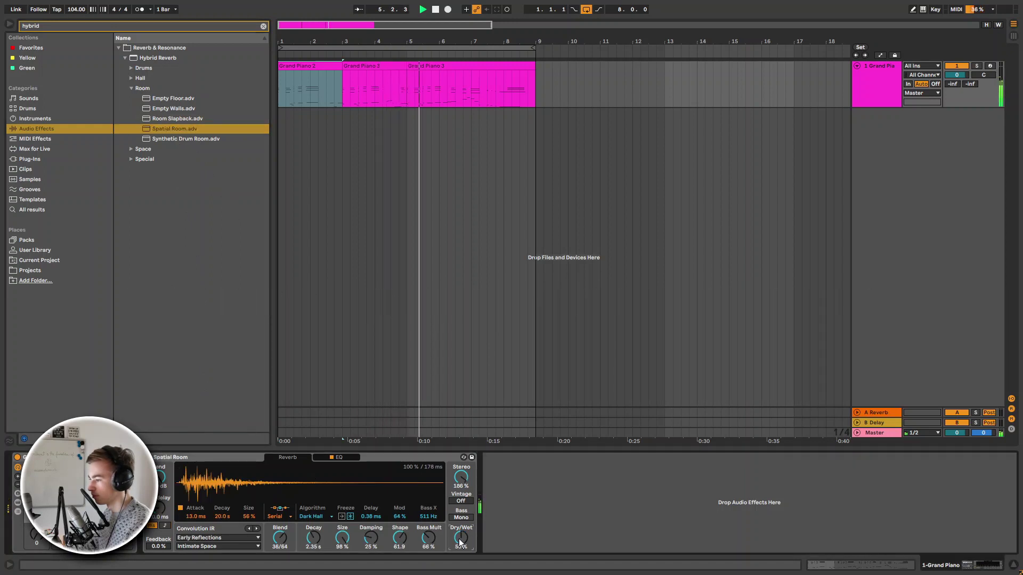
Step: Choose the Plates category's Plate A 3 impulse, then delete the reverb device
click(238, 537)
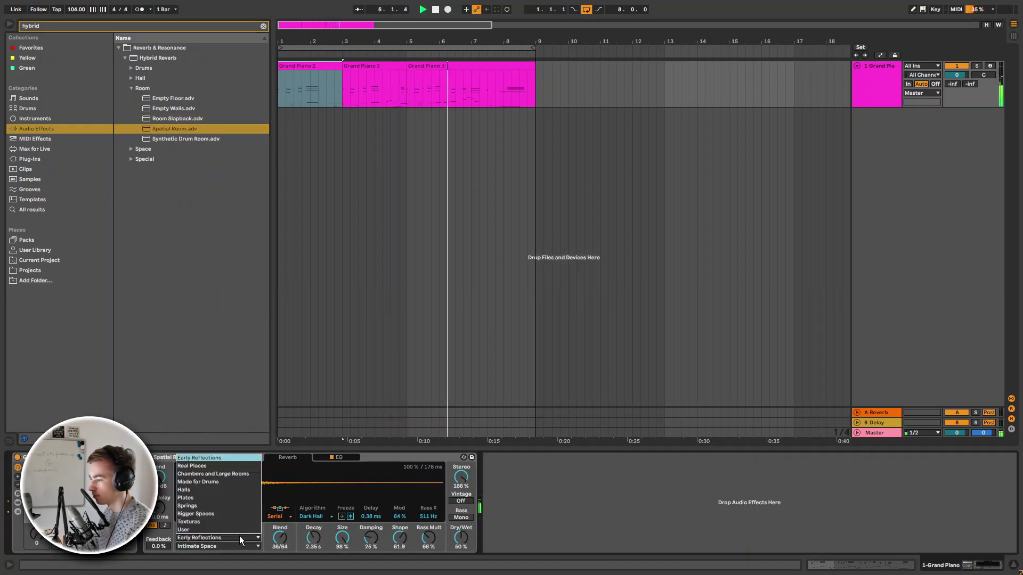
click(200, 500)
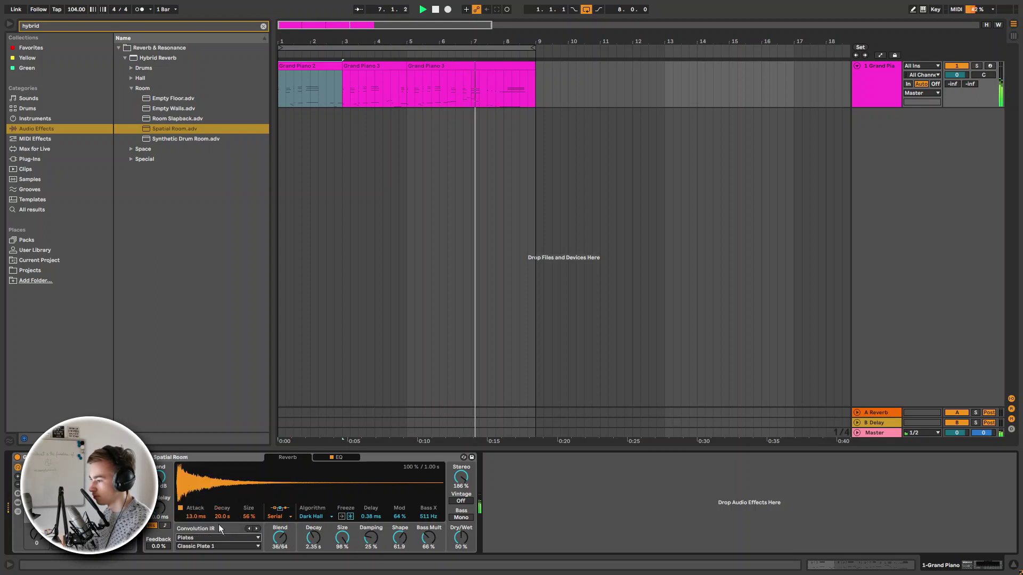
click(207, 546)
click(205, 466)
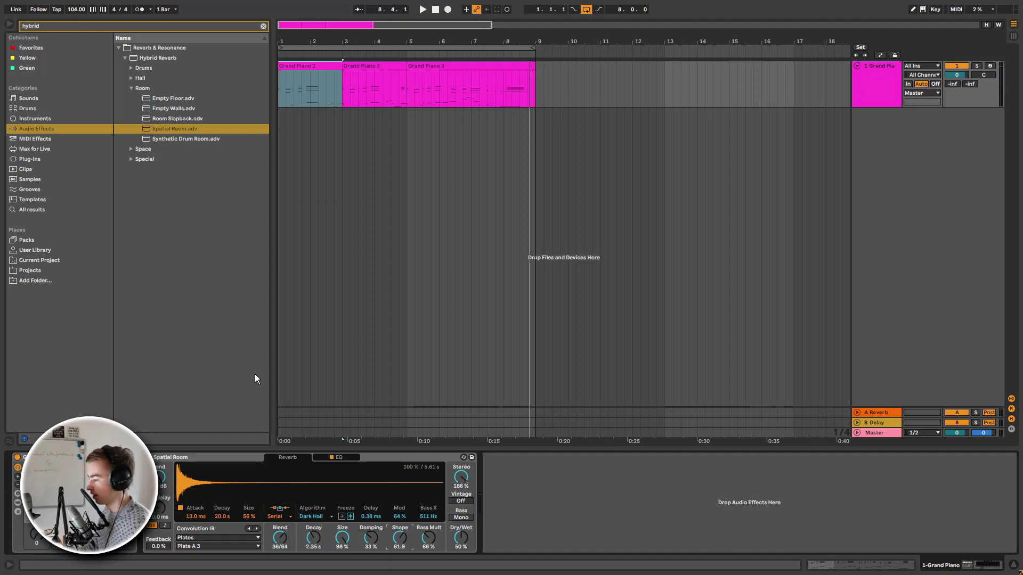
click(206, 456)
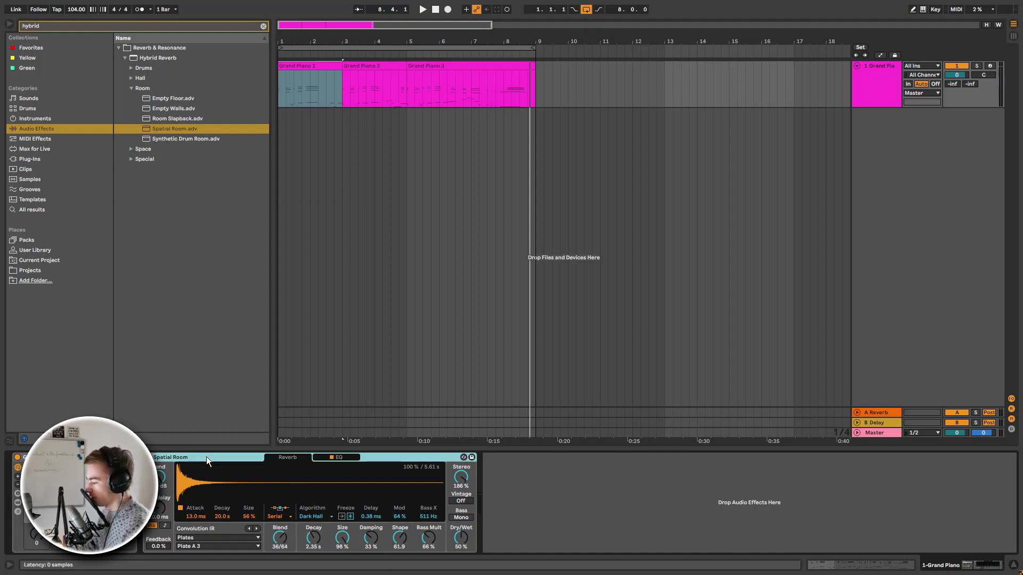
key(Delete)
Step: Search 'spectral' and add Spectral Resonator to the Grand Piano track
click(375, 96)
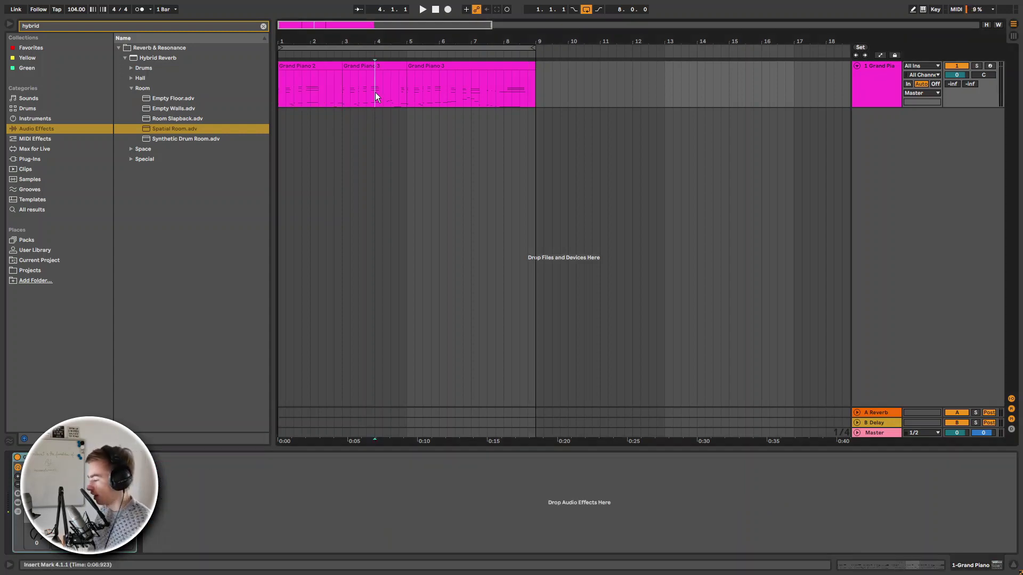
key(ctrl+f)
text(spectral)
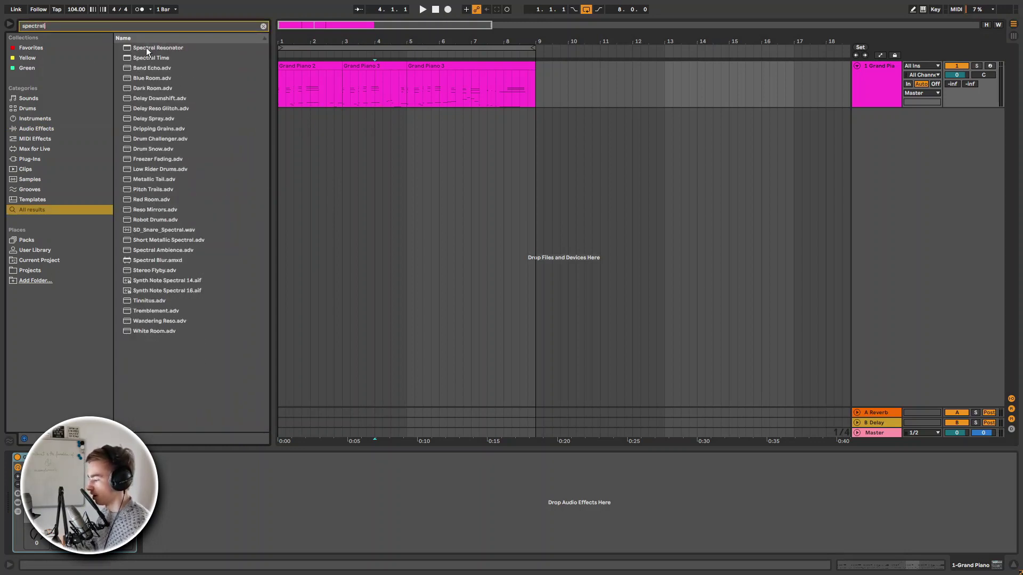
drag(147, 52, 238, 77)
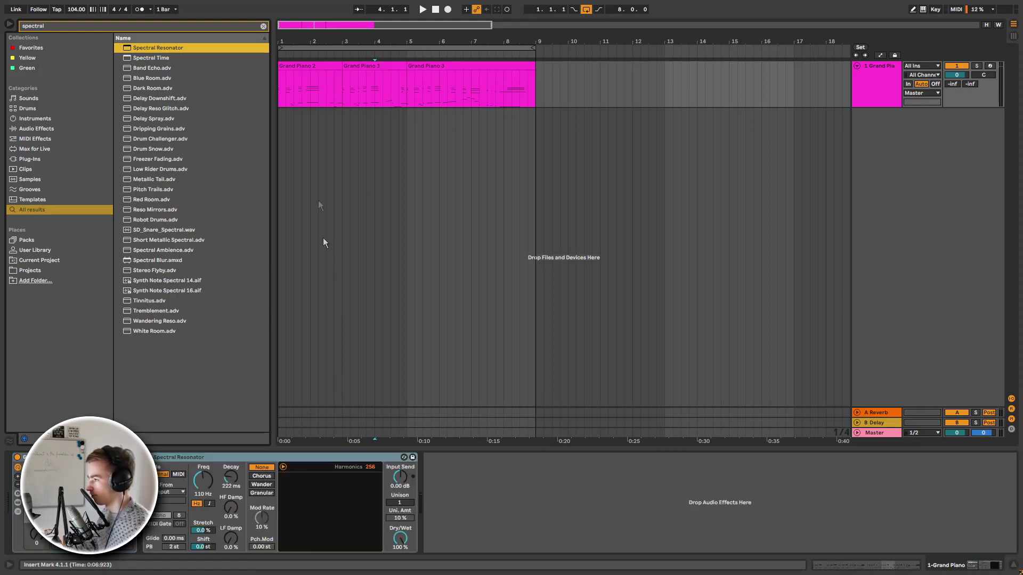
Step: Browse Spectral Resonator presets and load Dripping Grains onto the resonator
click(344, 85)
click(36, 128)
click(142, 65)
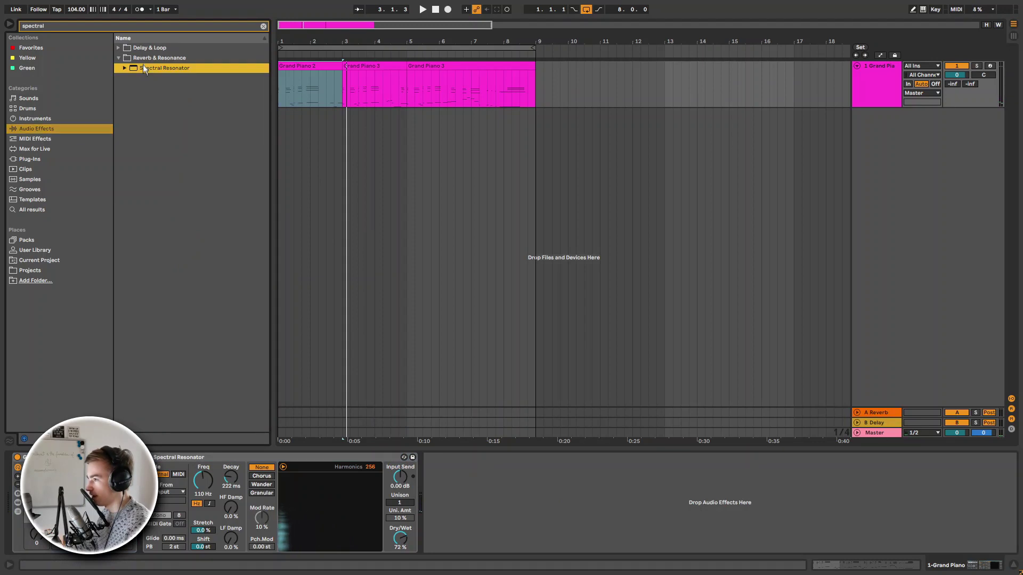
key(Right)
click(158, 89)
click(158, 118)
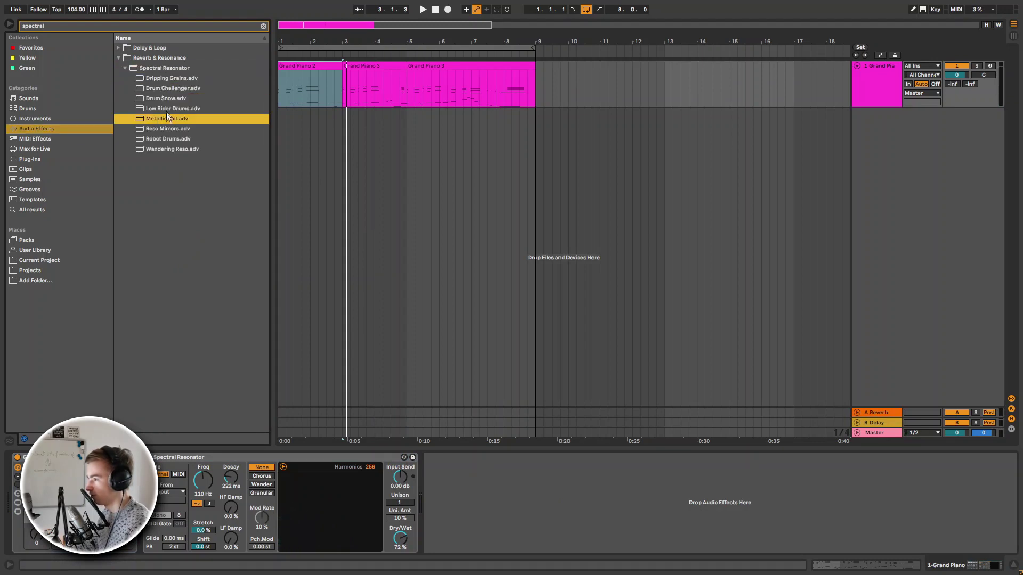
click(167, 110)
click(165, 130)
click(147, 78)
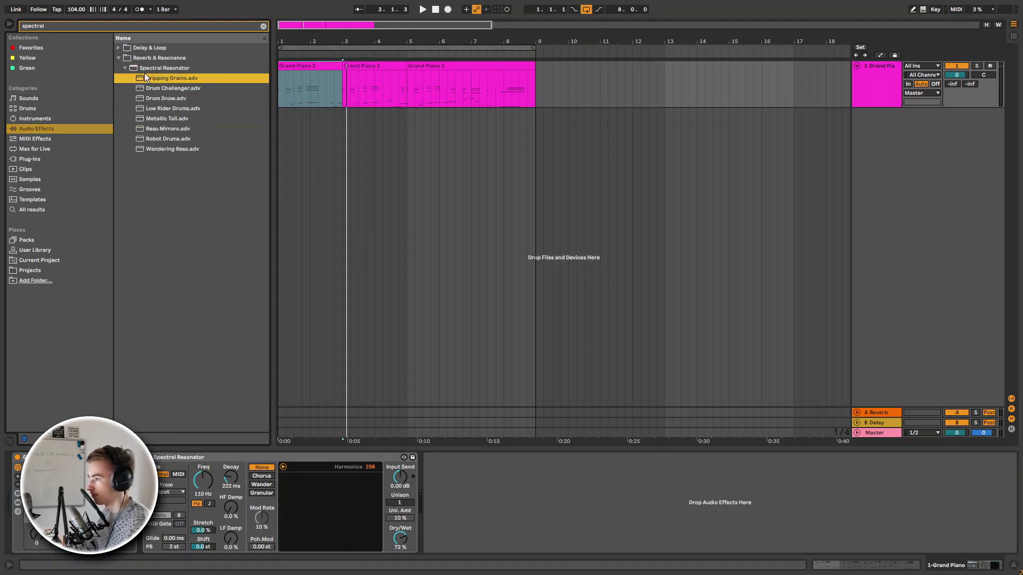
drag(281, 316, 354, 499)
Step: While playing, set frequency to D0, try Chorus then Granular modulation, and settle dry/wet at 48%
key(space)
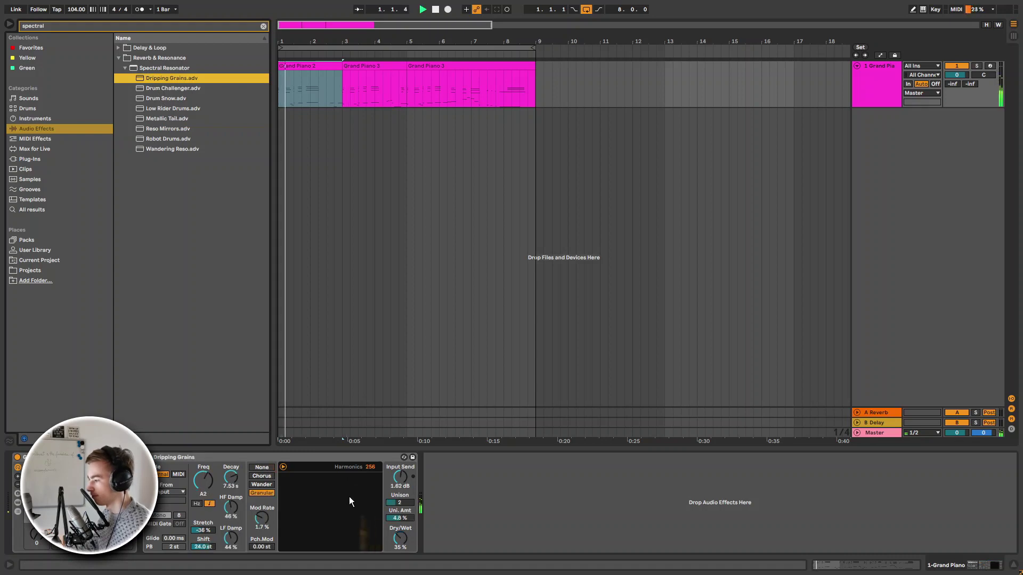
mouse_move(400, 539)
mouse_down()
mouse_move(400, 516)
mouse_move(403, 549)
mouse_up()
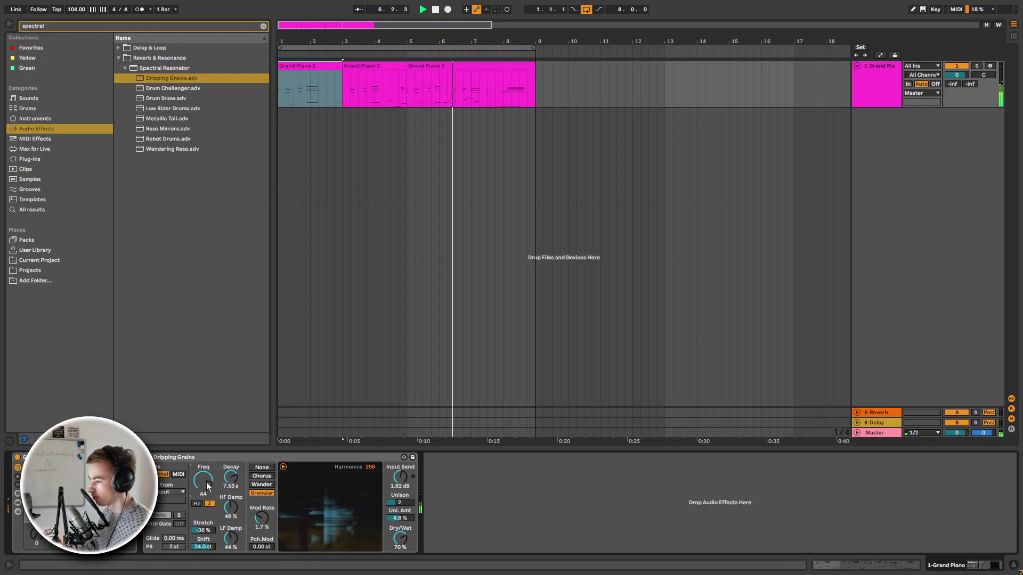
drag(203, 479, 207, 487)
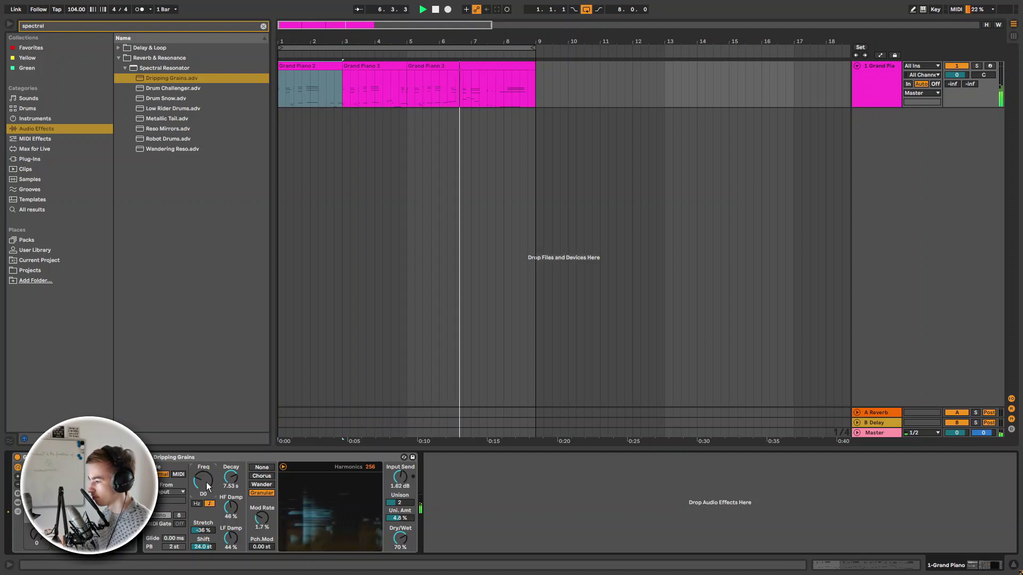
click(268, 478)
drag(400, 537, 400, 547)
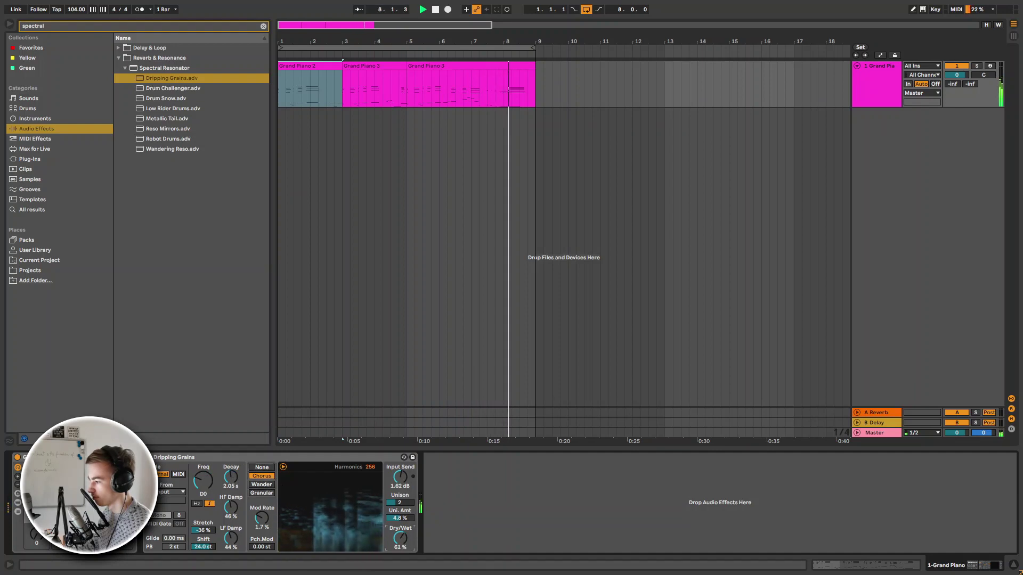
click(263, 492)
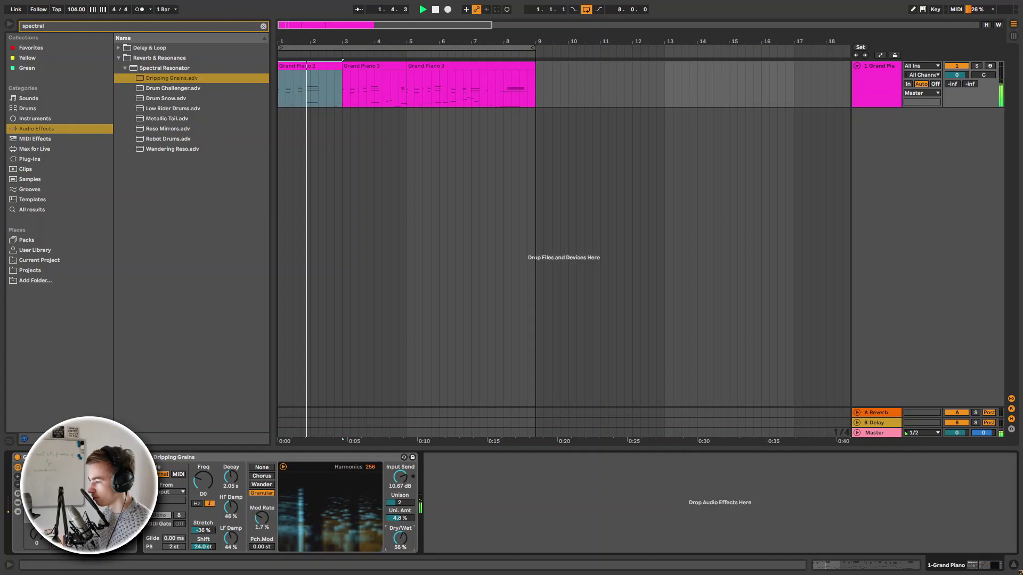
drag(401, 537, 401, 548)
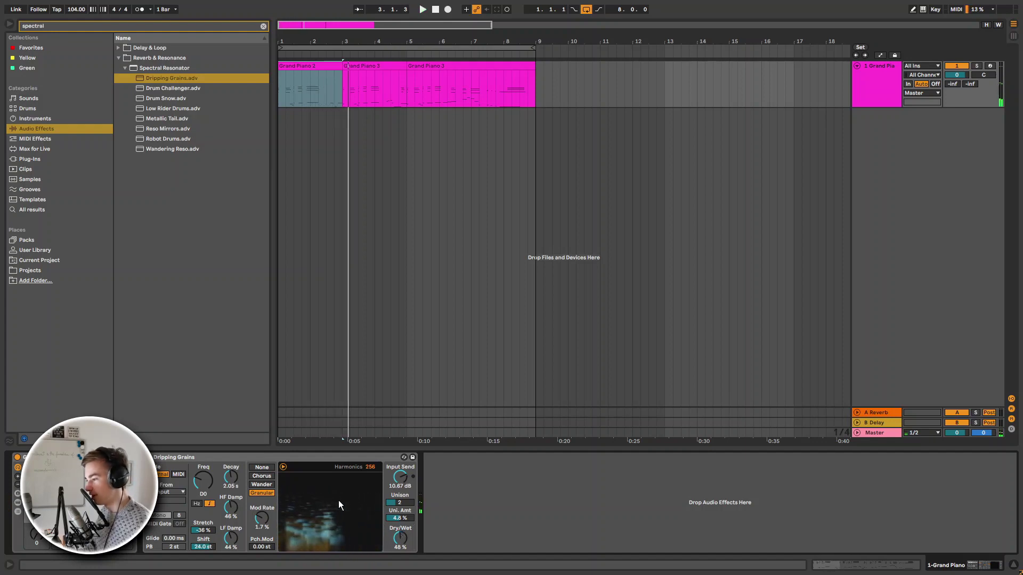
Step: Stop playback, switch the resonator to MIDI mode, and transpose it to -18 st
key(space)
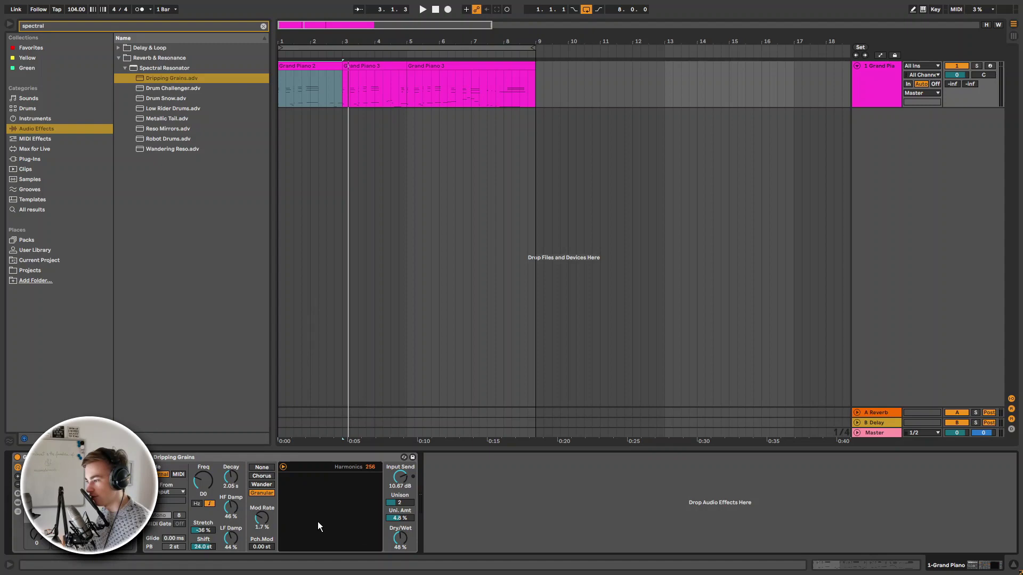
click(174, 477)
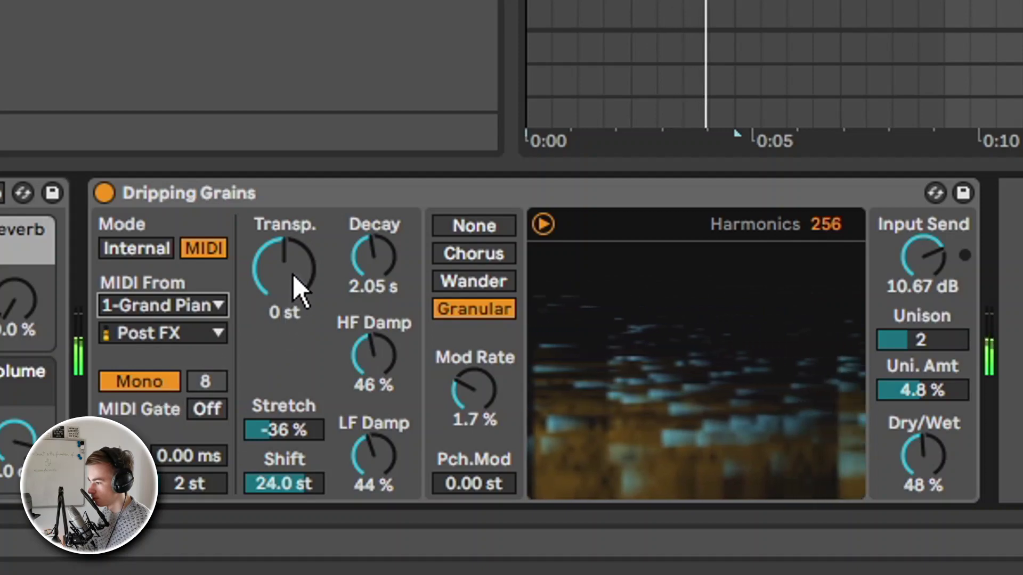
drag(293, 274, 293, 255)
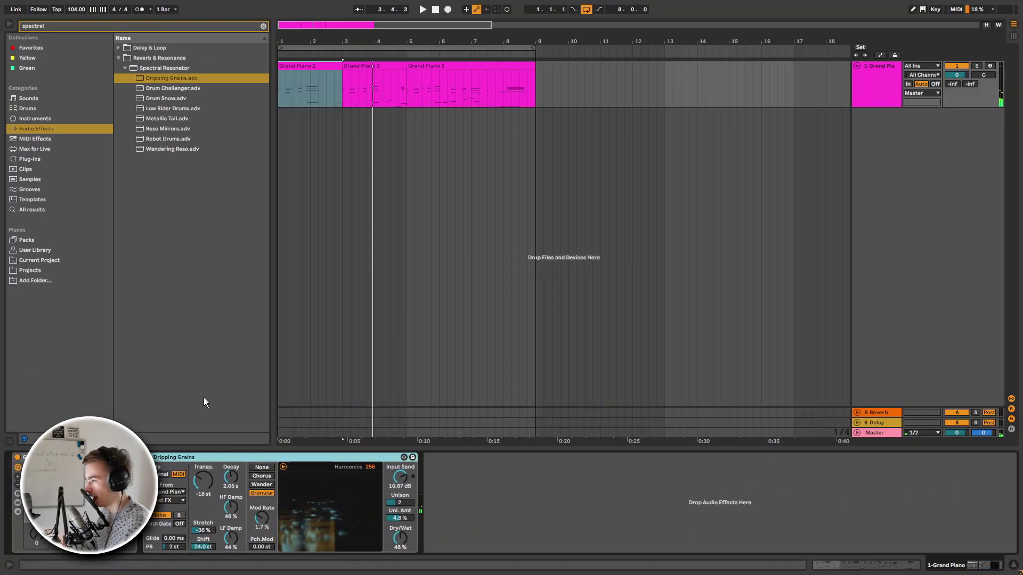
Step: Remove Dripping Grains and filter the 'spectral' search results to Audio Effects
key(Delete)
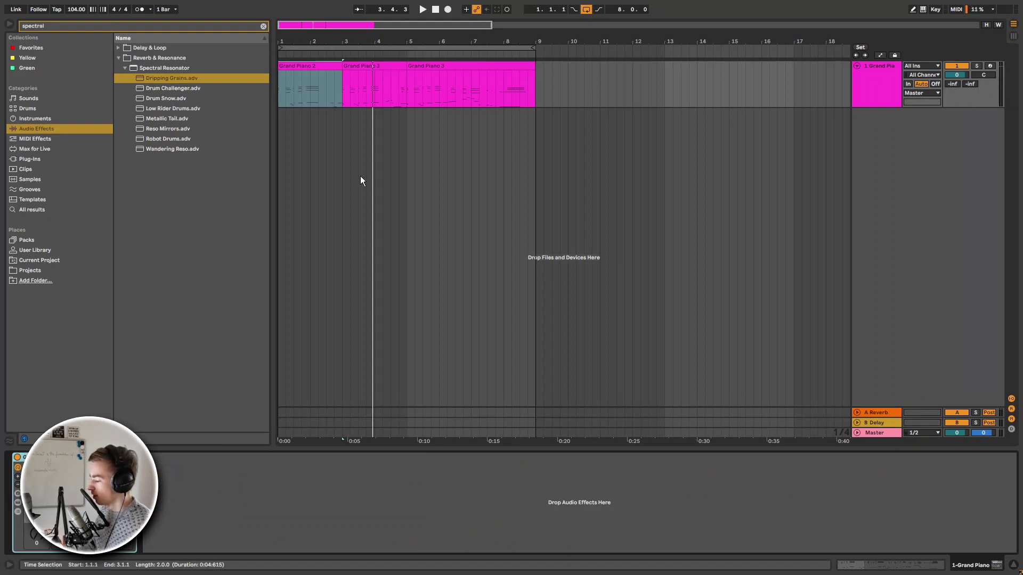
key(BackSpace)
key(BackSpace)
key(BackSpace)
key(BackSpace)
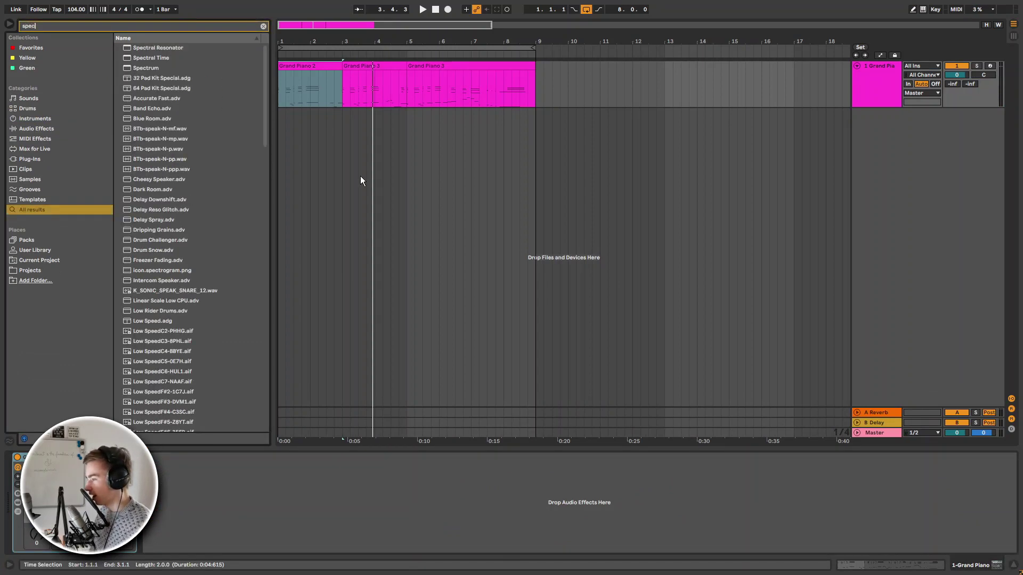
text(tral)
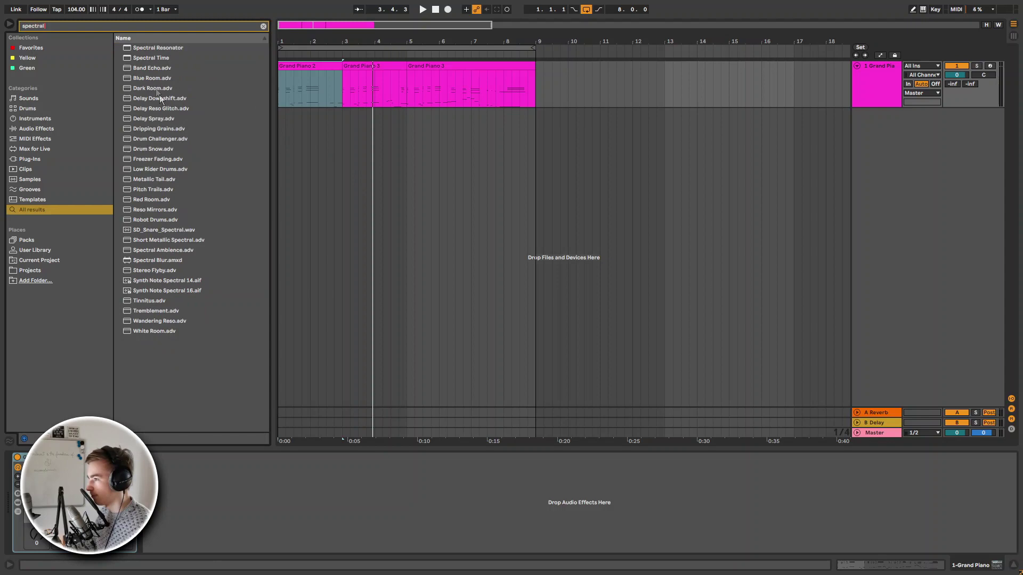
click(59, 128)
Step: Load Spectral Time's Pitch Trails preset from the Delay & Loop group
key(Left)
key(Left)
key(Left)
key(Left)
key(Up)
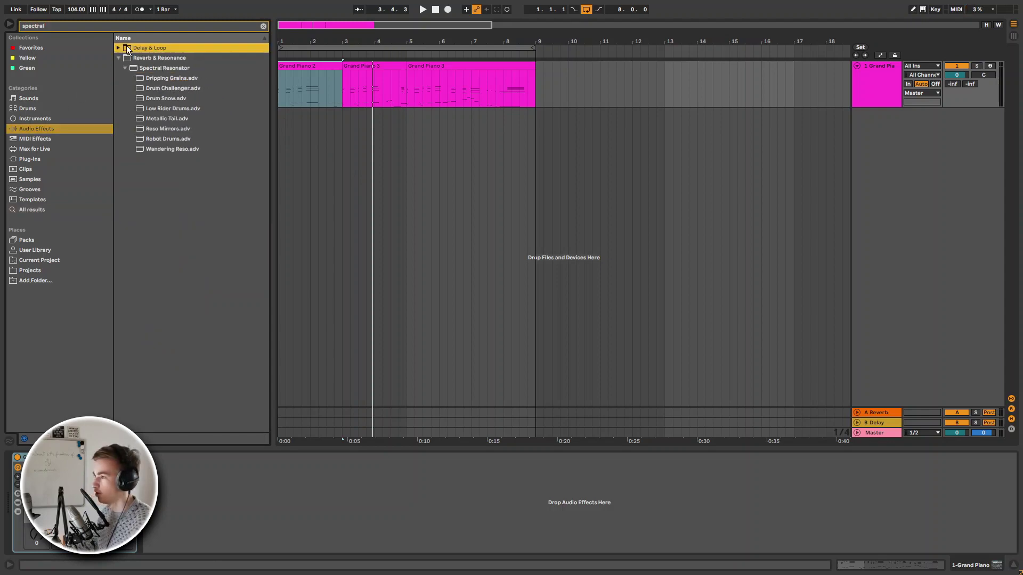
key(Right)
key(Down)
key(Right)
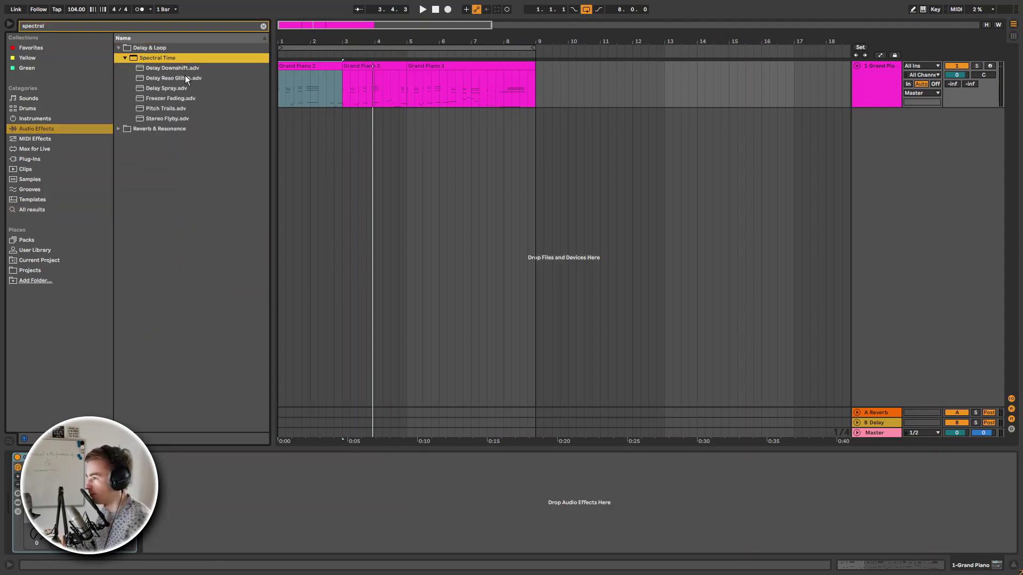
double_click(165, 108)
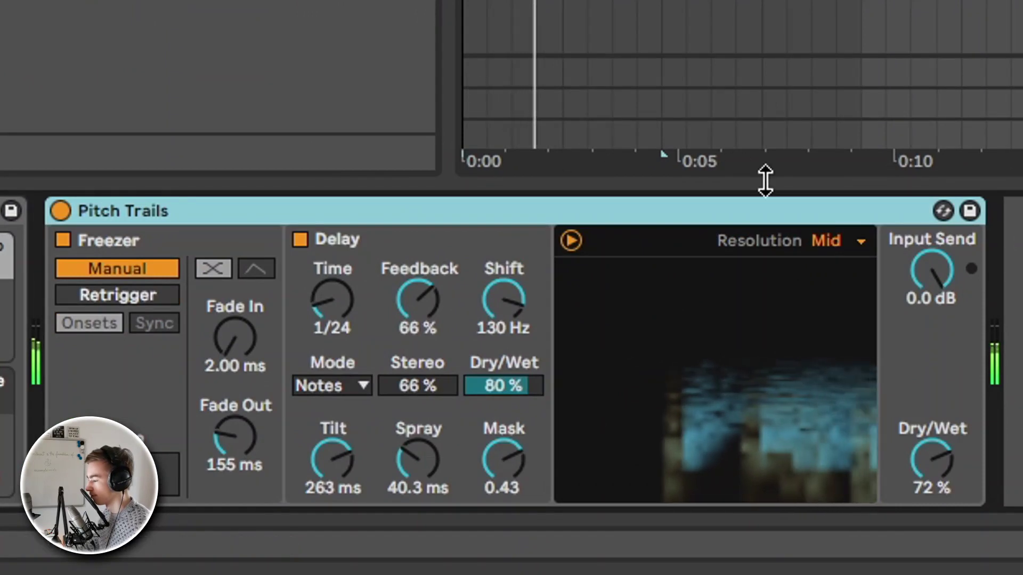
Step: Set Pitch Trails dry/wet to 52%, then switch to Delay Spray at 92% dry/wet
mouse_move(945, 461)
mouse_down()
mouse_move(945, 479)
mouse_move(945, 462)
mouse_up()
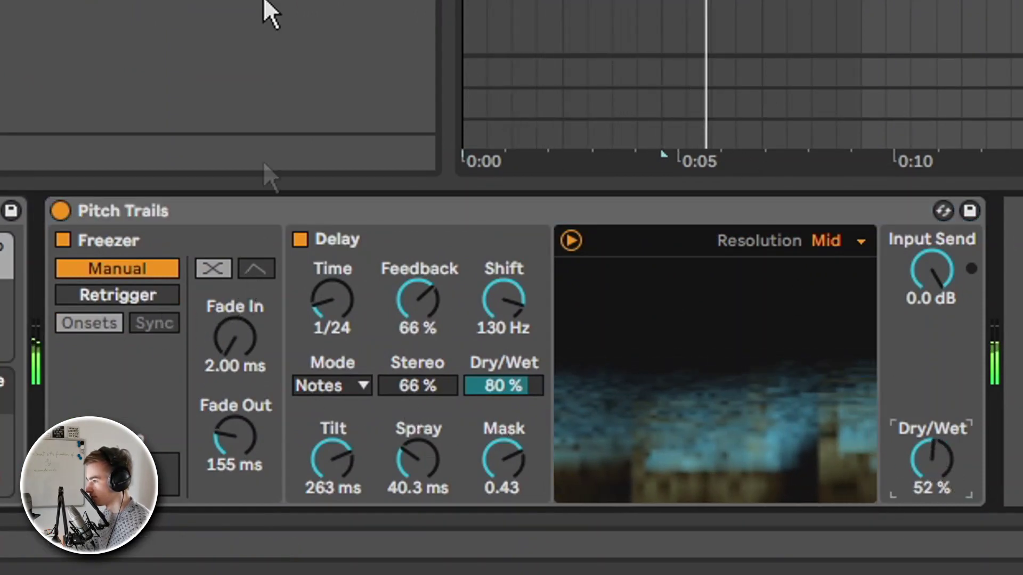
key(Return)
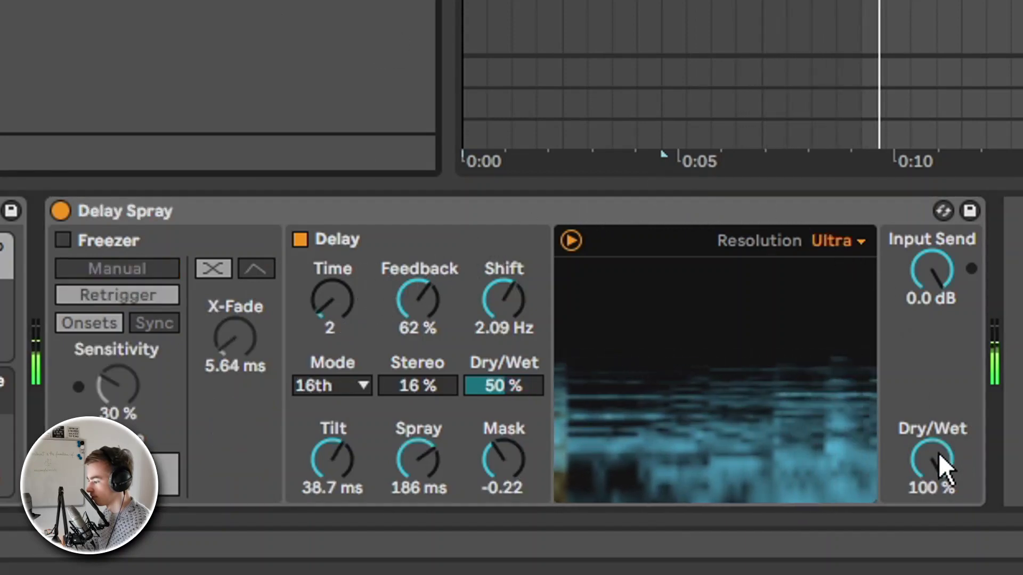
drag(939, 453, 938, 456)
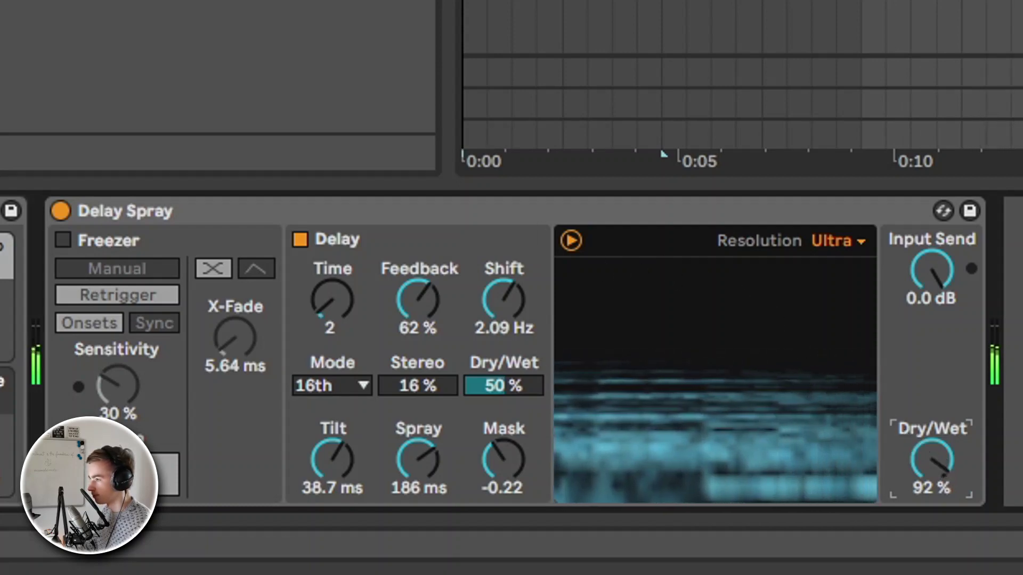
drag(479, 211, 447, 263)
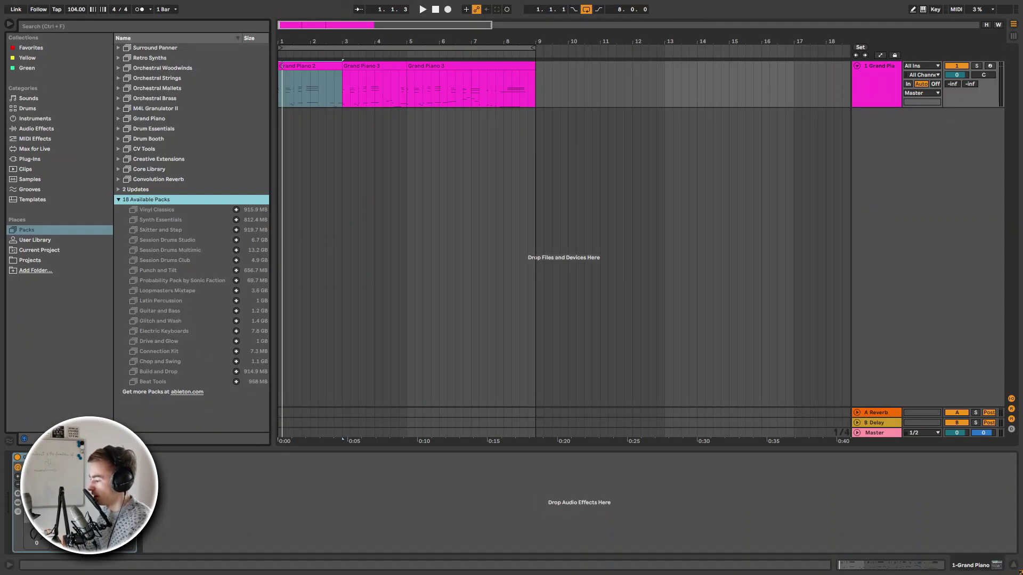
Step: Search 'chrorus' and load Chorus-Ensemble onto the Grand Piano track
click(373, 91)
key(ctrl+f)
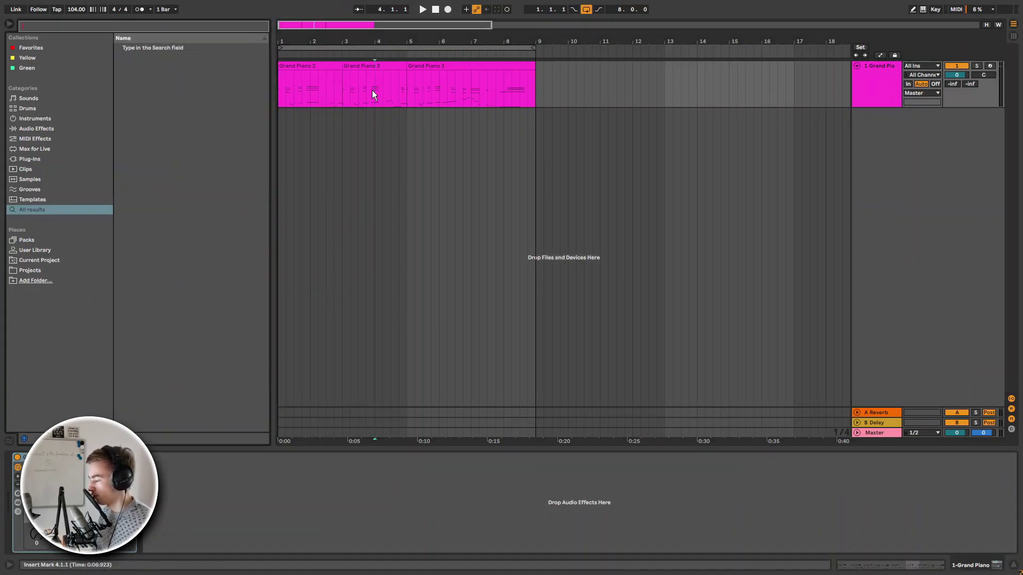
text(chrorus)
key(Down)
key(Return)
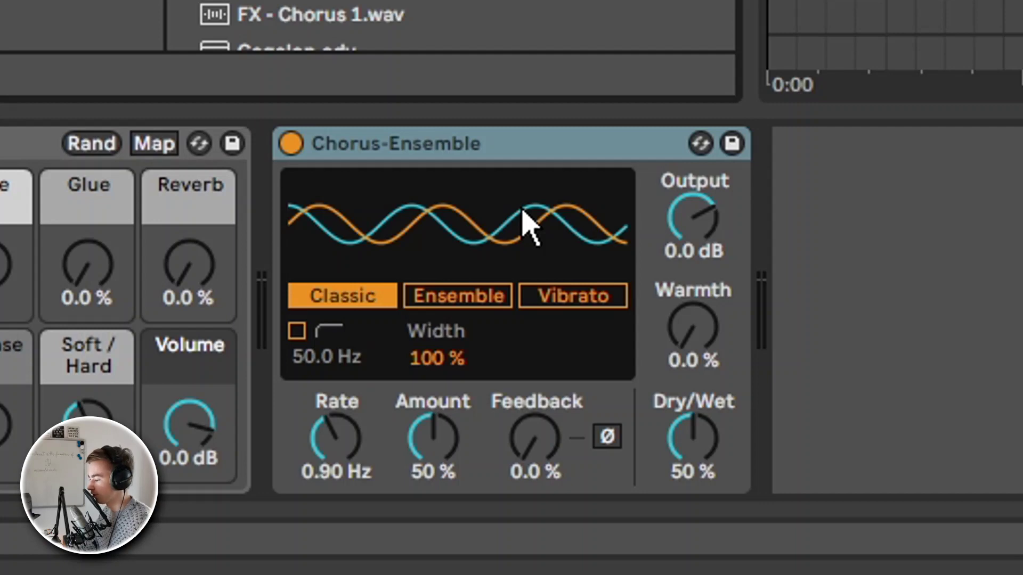
Step: Try Vibrato, then set Ensemble mode with 147% width, 2.2% warmth and 83% amount
click(571, 298)
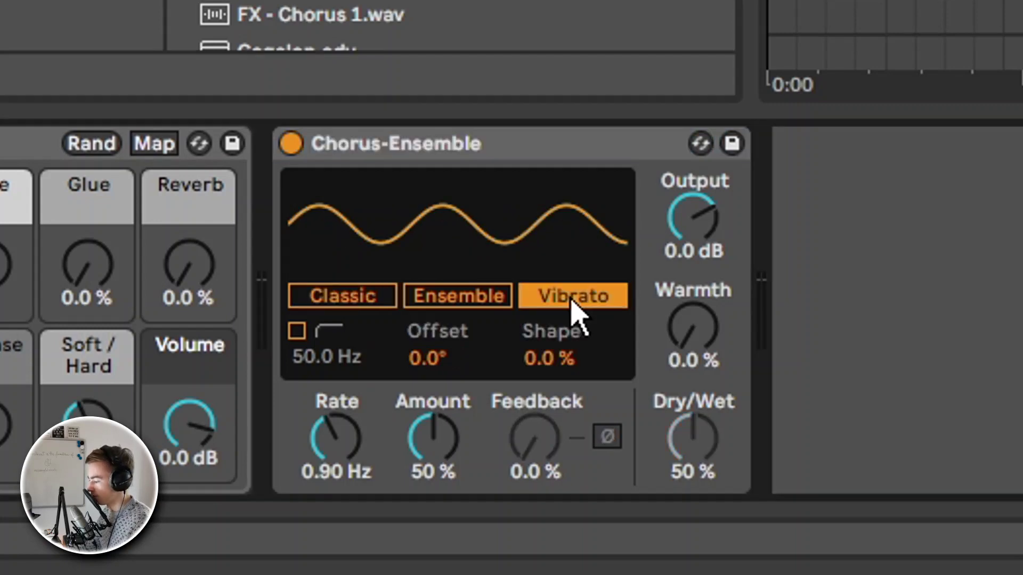
key(ctrl+z)
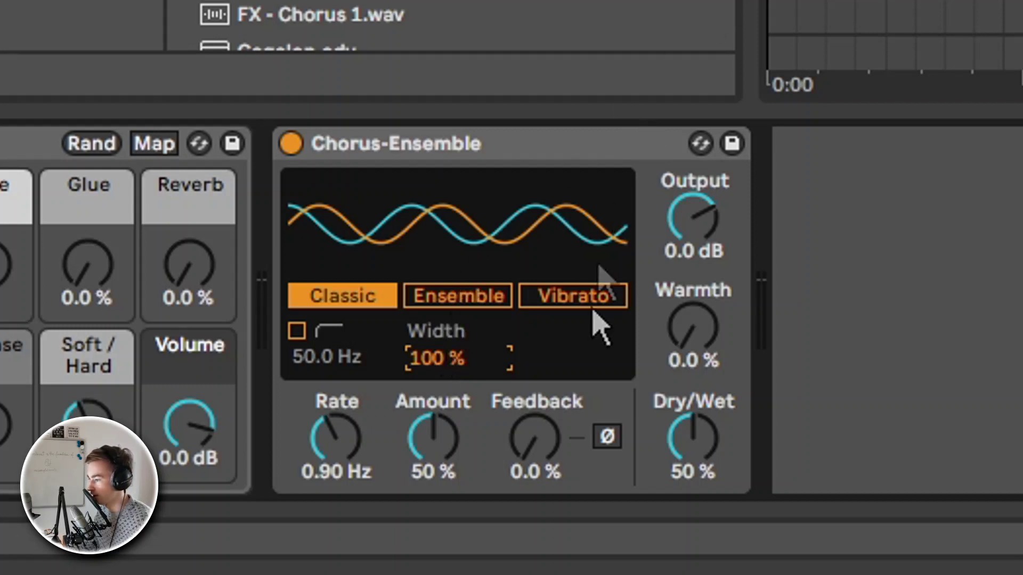
click(459, 299)
mouse_move(471, 362)
mouse_down()
mouse_move(471, 319)
mouse_move(459, 369)
mouse_up()
mouse_move(693, 341)
mouse_down()
mouse_move(693, 325)
mouse_move(692, 338)
mouse_up()
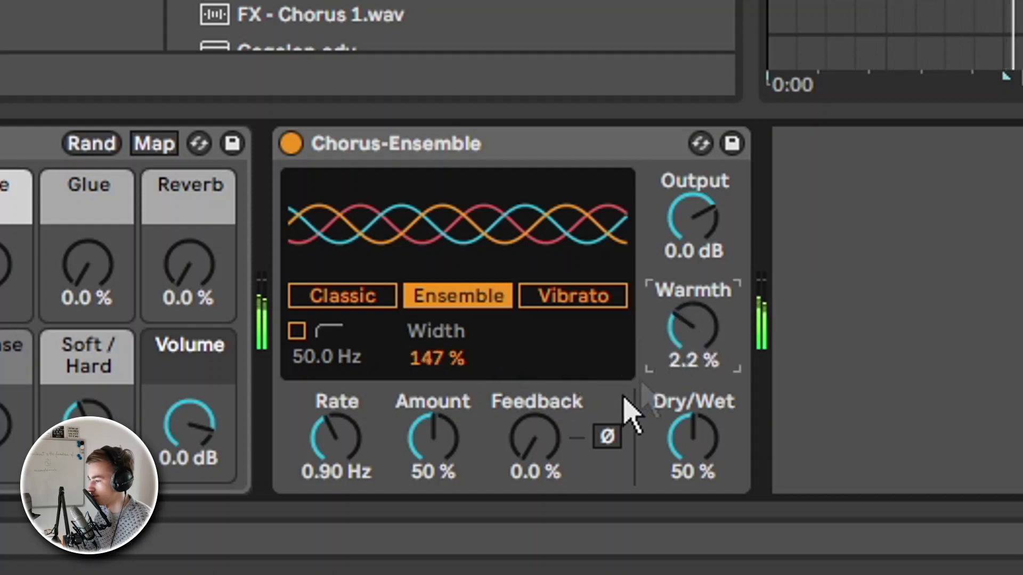
drag(434, 447, 434, 415)
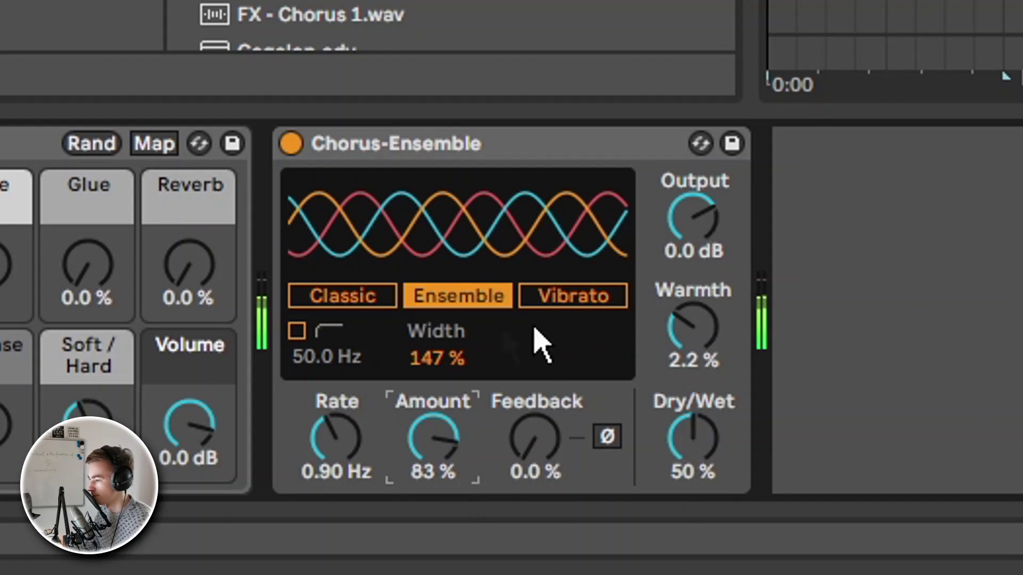
Step: Enable the chorus filter at 119 Hz and speed up the modulation rate
click(297, 331)
drag(326, 357, 326, 330)
mouse_move(336, 438)
mouse_down()
mouse_move(336, 405)
mouse_move(335, 440)
mouse_move(336, 419)
mouse_up()
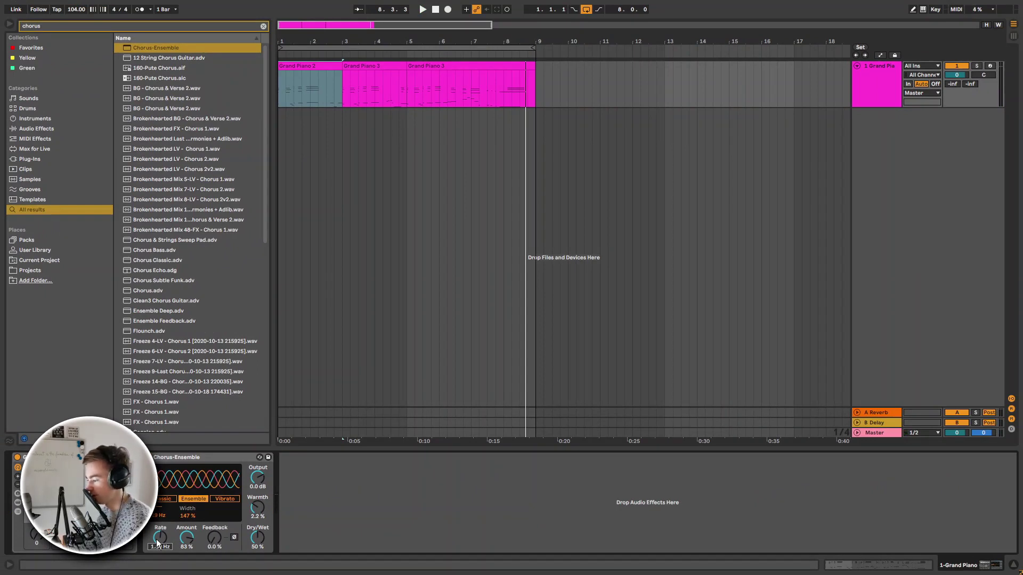
Step: Delete Chorus-Ensemble, search 'redux', and add Redux to the Grand Piano track
click(227, 460)
key(Delete)
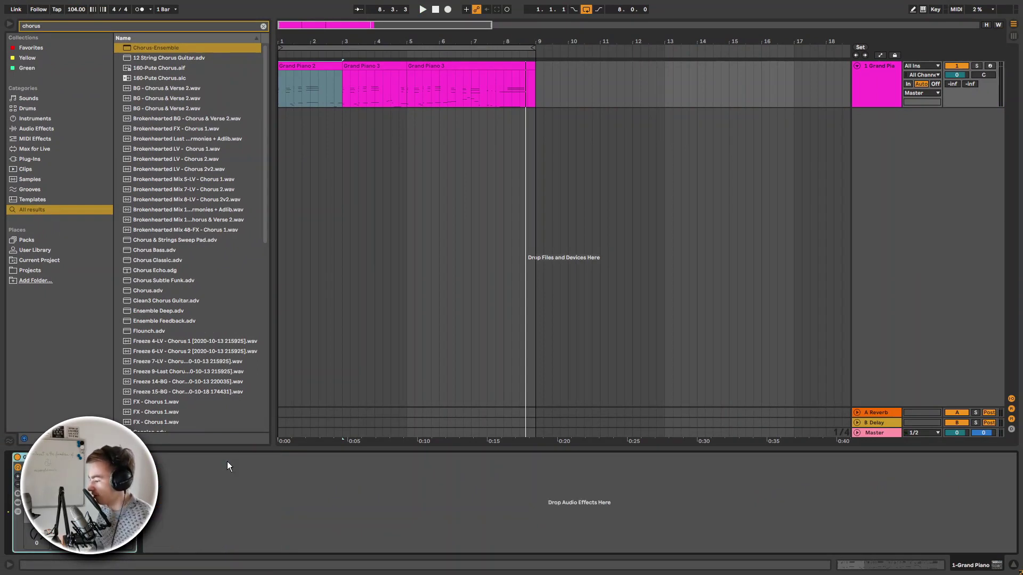
key(ctrl+f)
text(redux)
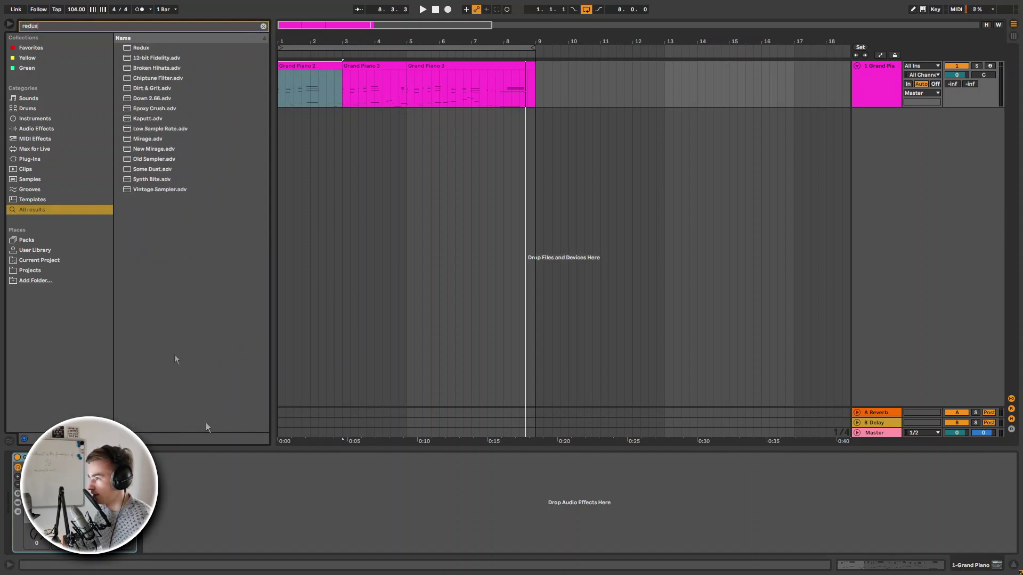
click(139, 49)
drag(361, 105, 358, 101)
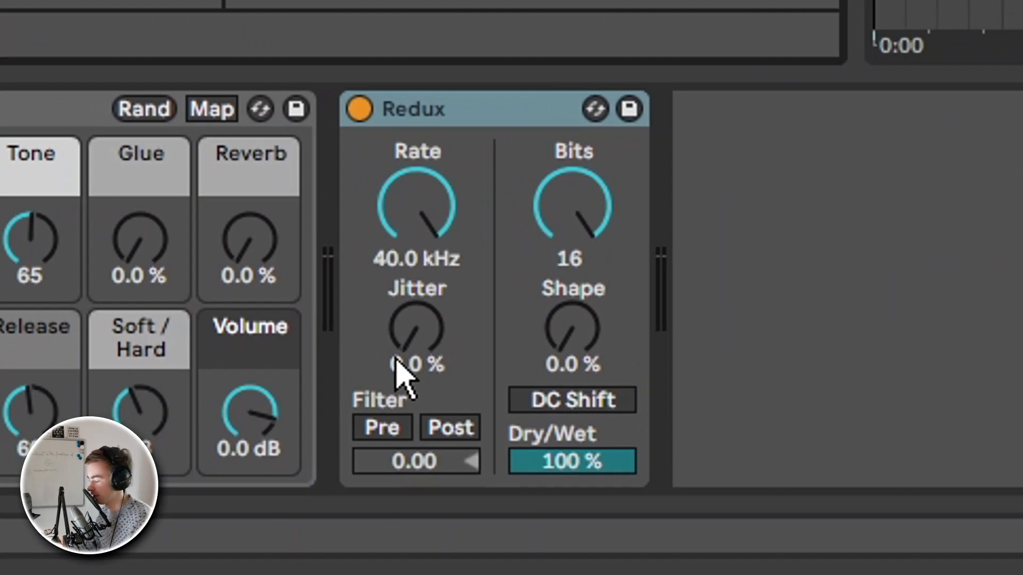
Step: While playing, set Redux rate to 2.86 kHz, jitter 18%, with pre- and post-filtering on
key(space)
drag(434, 267, 427, 307)
mouse_move(417, 234)
mouse_down()
mouse_move(418, 213)
mouse_move(418, 235)
mouse_up()
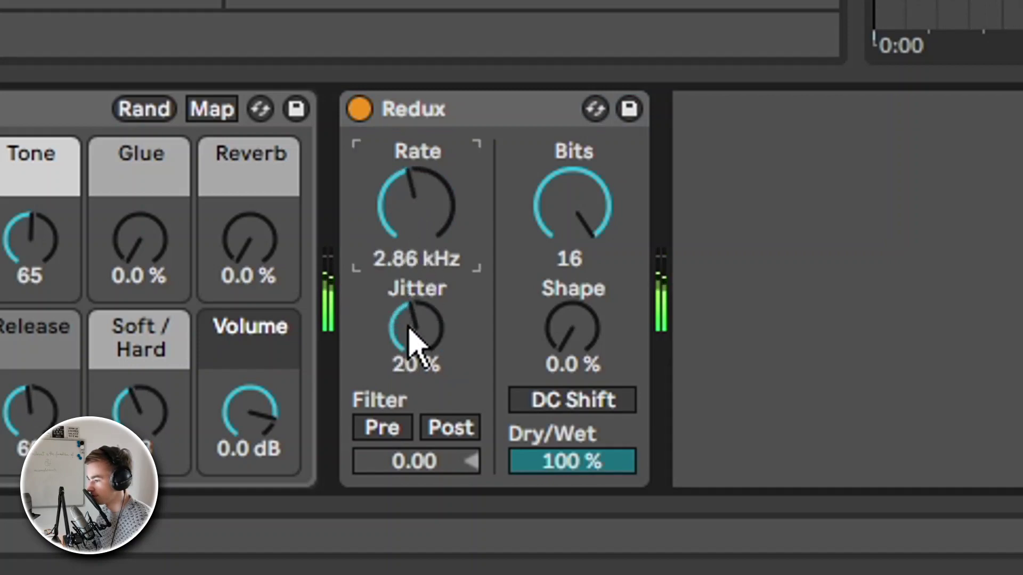
drag(411, 355, 419, 379)
click(397, 426)
mouse_move(426, 461)
mouse_down()
mouse_move(418, 433)
mouse_move(411, 459)
mouse_up()
click(450, 433)
Step: Set shape to 38%, bits to 10, DC shift on, jitter 100%, and rate 7.05 kHz
drag(555, 315, 554, 293)
drag(573, 208, 573, 224)
click(565, 400)
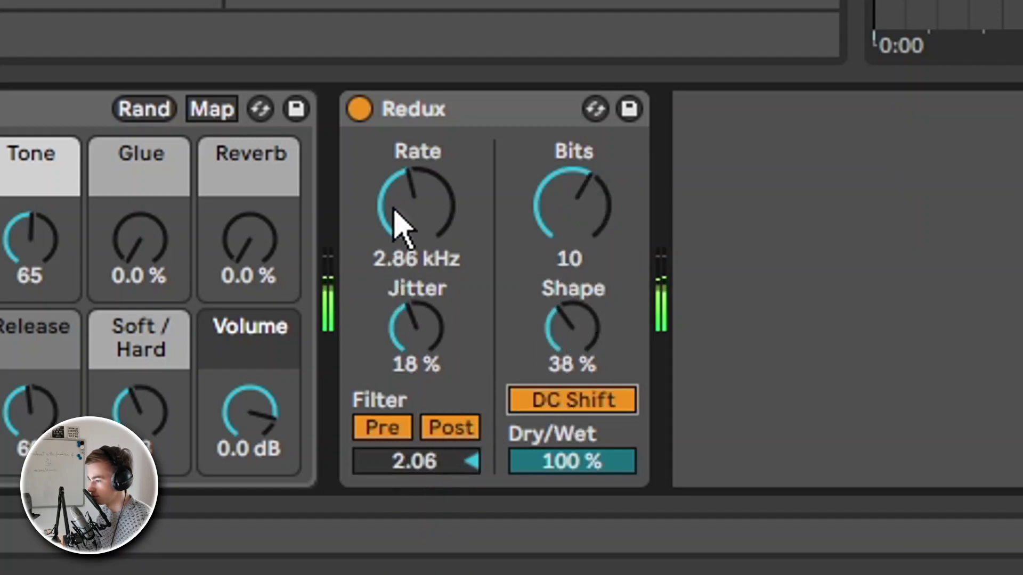
drag(398, 216, 410, 191)
drag(406, 324, 407, 292)
drag(422, 354, 423, 319)
drag(417, 258, 417, 283)
drag(573, 327, 573, 324)
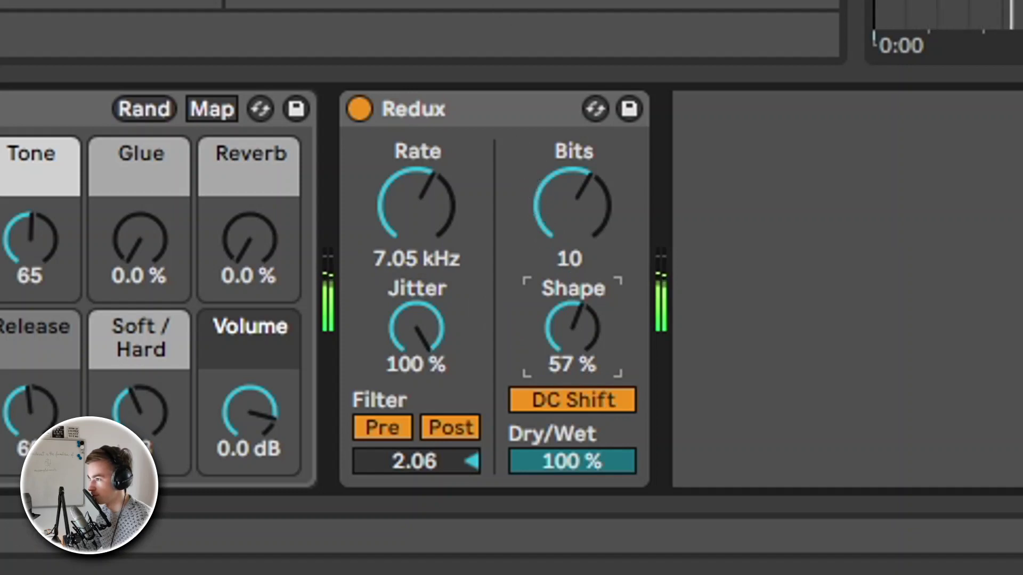
Step: Add the Dirt & Grit preset, delete Redux, and remove the Low Sample Rate device
key(Return)
click(538, 106)
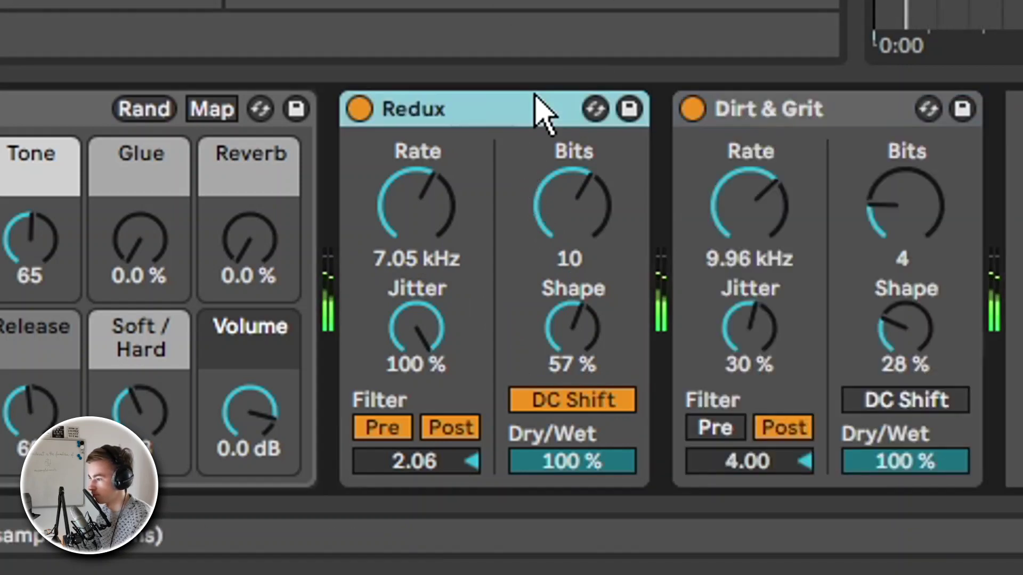
key(Delete)
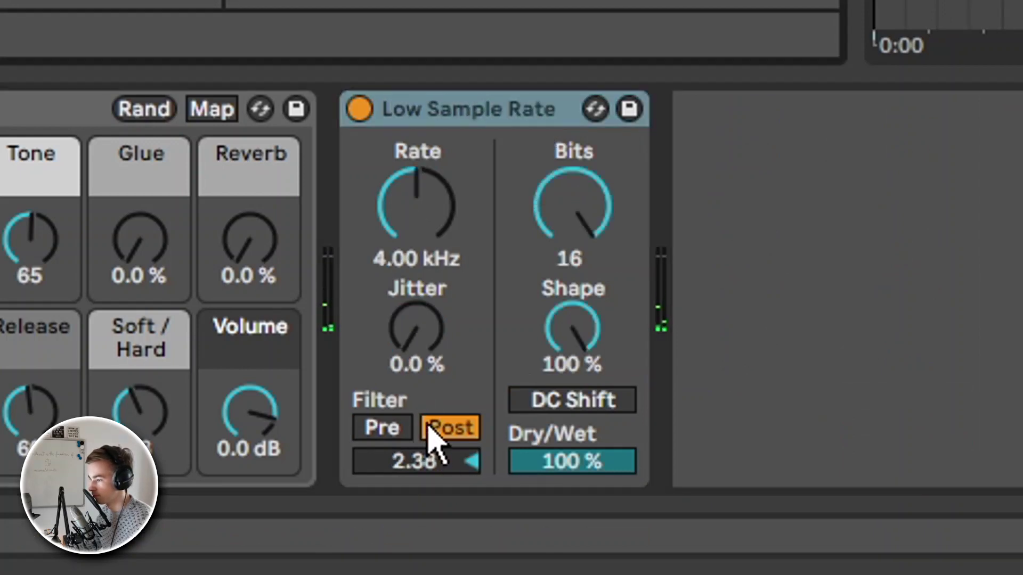
key(space)
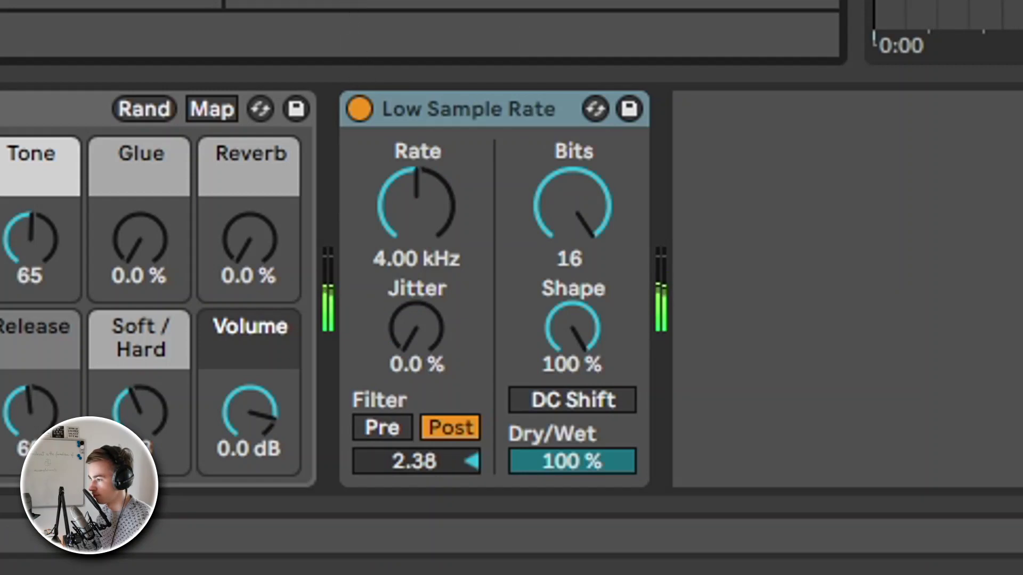
click(661, 115)
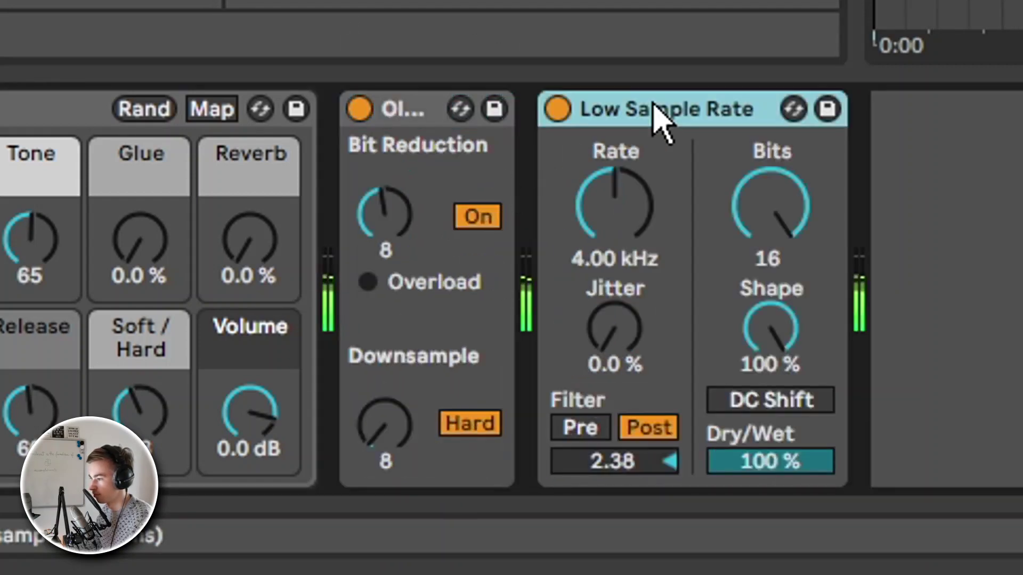
key(Delete)
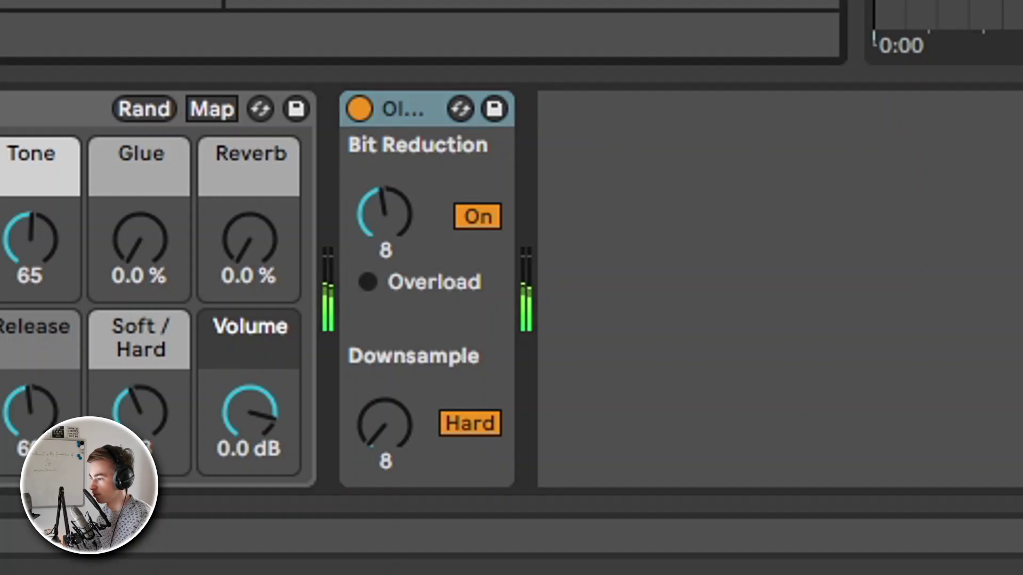
Step: Insert Dirt & Grit, delete the older device, and replace it with Chiptune Filter
drag(6, 373, 413, 368)
click(742, 113)
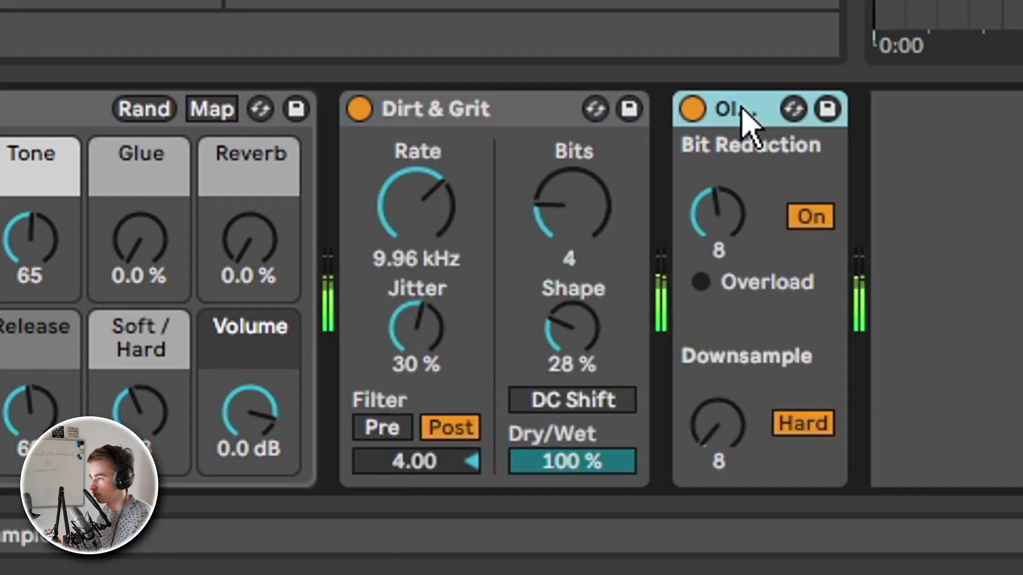
key(Delete)
drag(3, 213, 425, 210)
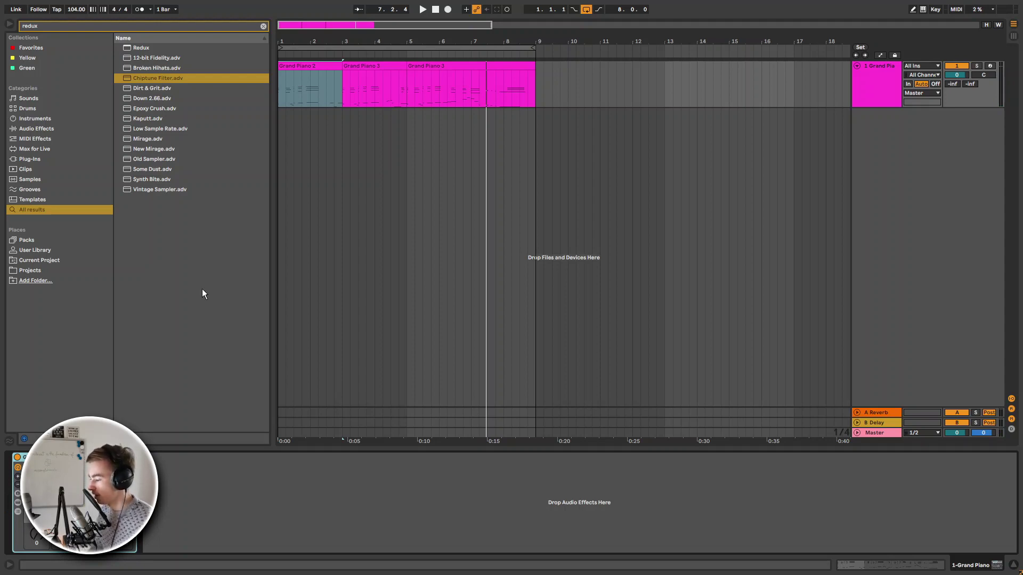
Step: Search 'phaser' and audition Doubler Ether, Doubler Mirror, then Flanger Warm presets
key(ctrl+f)
text(phaser)
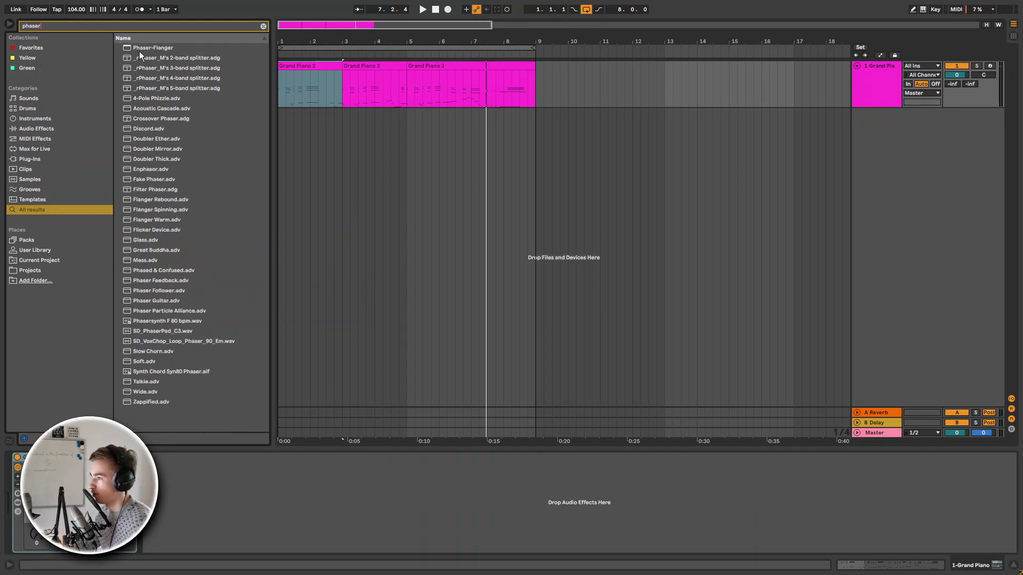
key(Down)
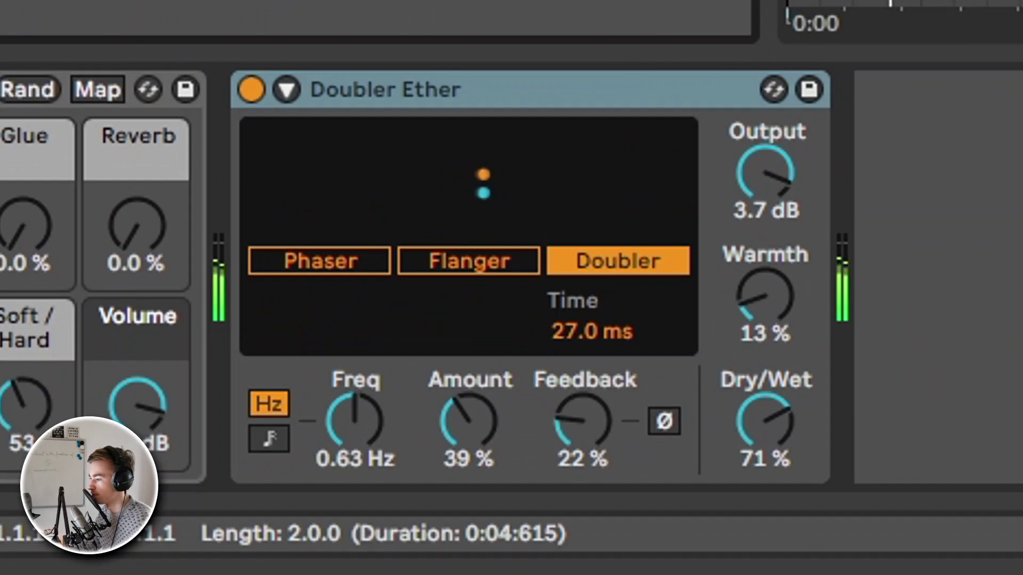
click(479, 157)
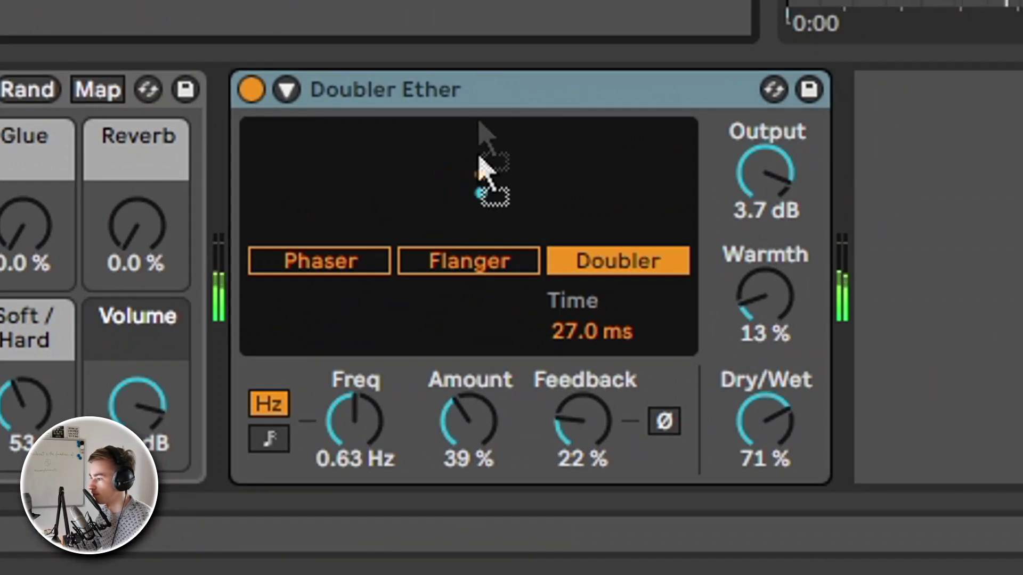
drag(479, 158, 484, 176)
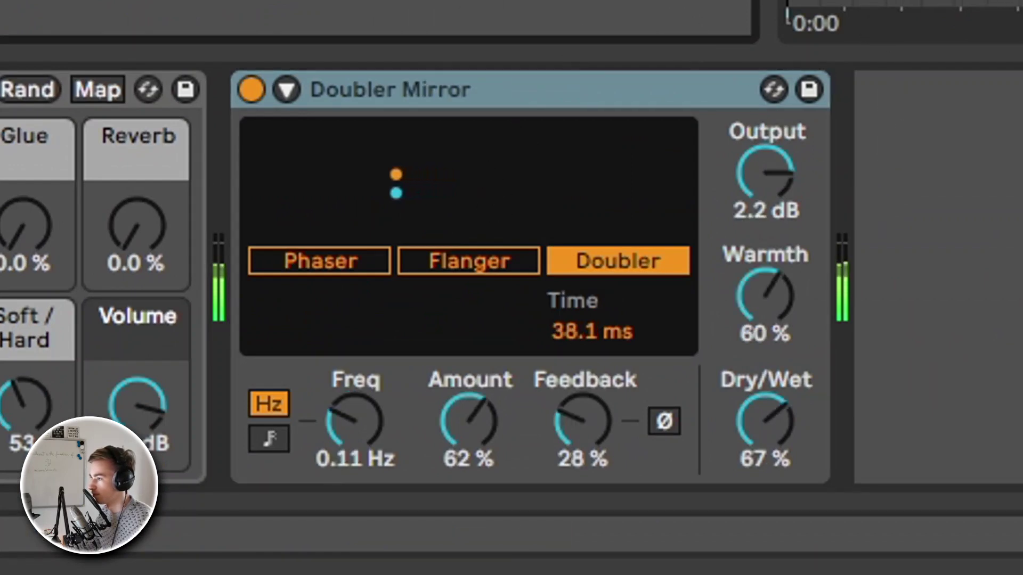
drag(431, 3, 441, 289)
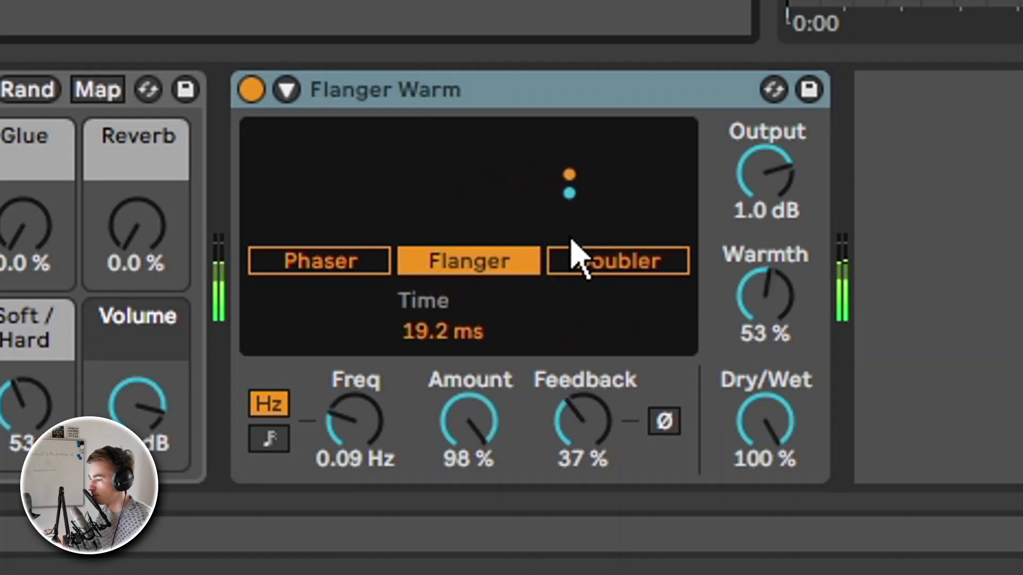
Step: Switch Flanger Warm to Doubler mode at 71% dry/wet and 0.05 Hz rate, then delete it
click(590, 269)
drag(723, 409, 723, 443)
drag(379, 417, 379, 437)
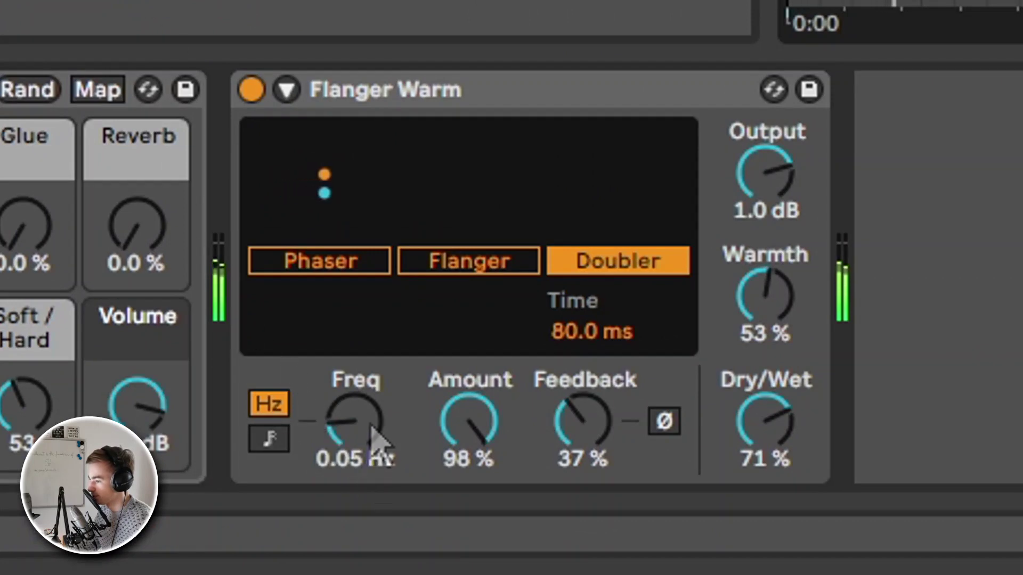
drag(373, 437, 372, 468)
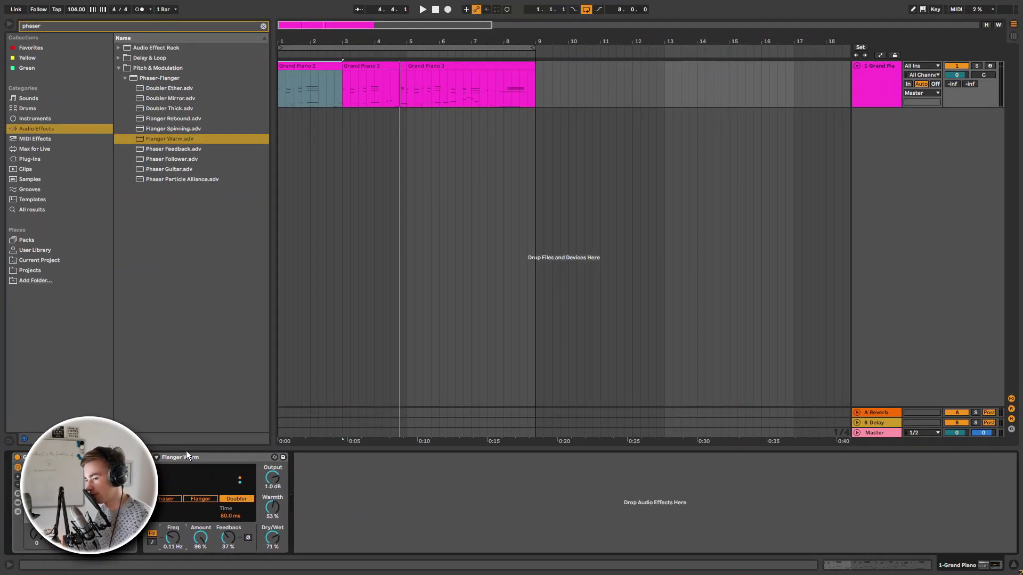
click(191, 459)
key(Delete)
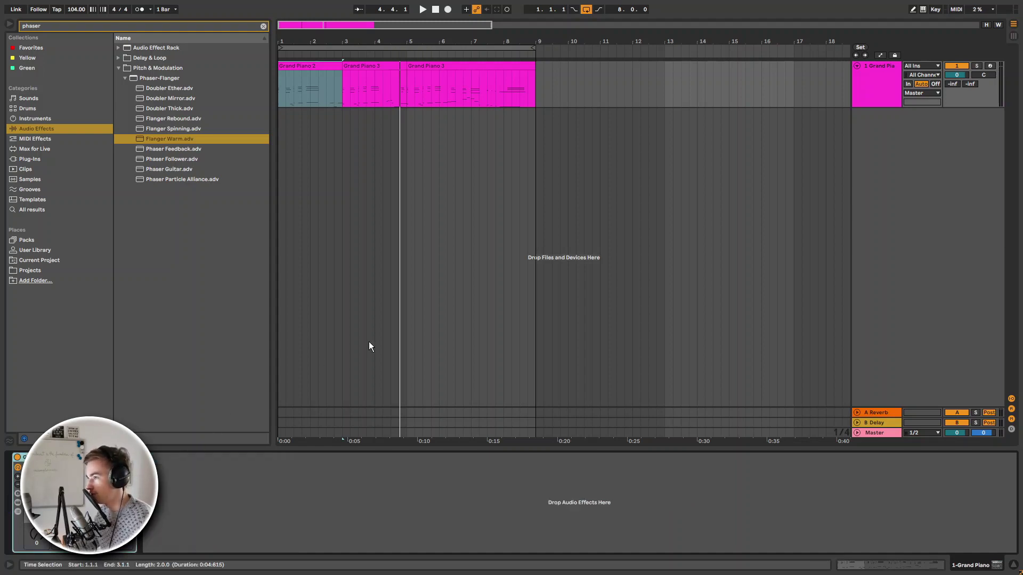
Step: Check the Tempo Follower's input channel (Ext. In) in the Link/Tempo/MIDI preferences
click(313, 142)
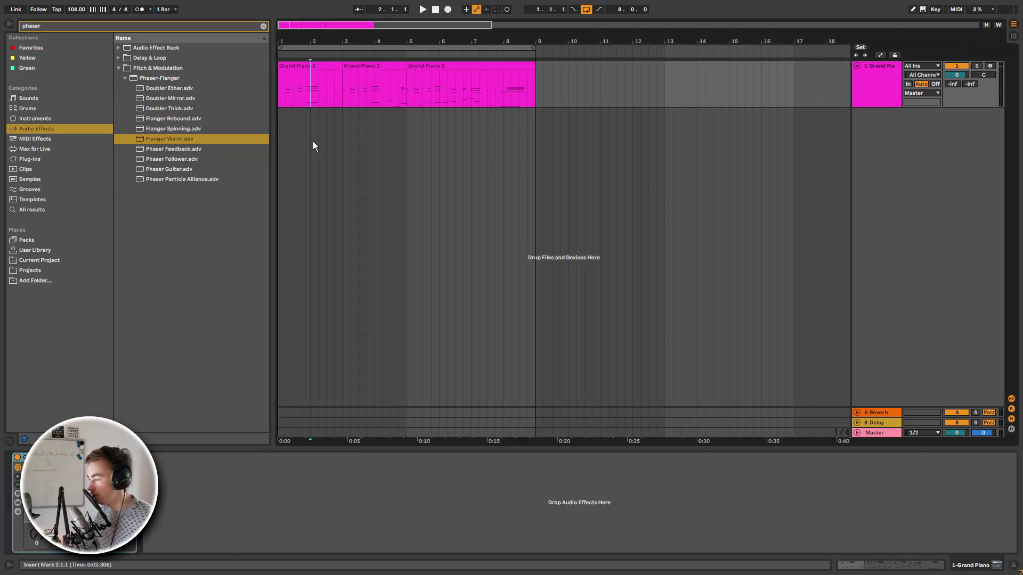
key(ctrl+comma)
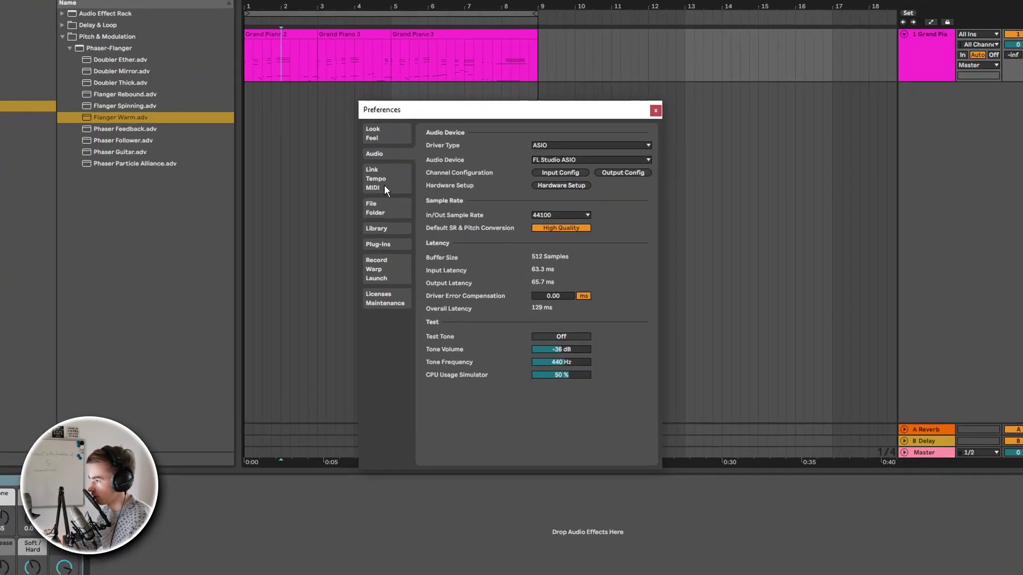
click(393, 193)
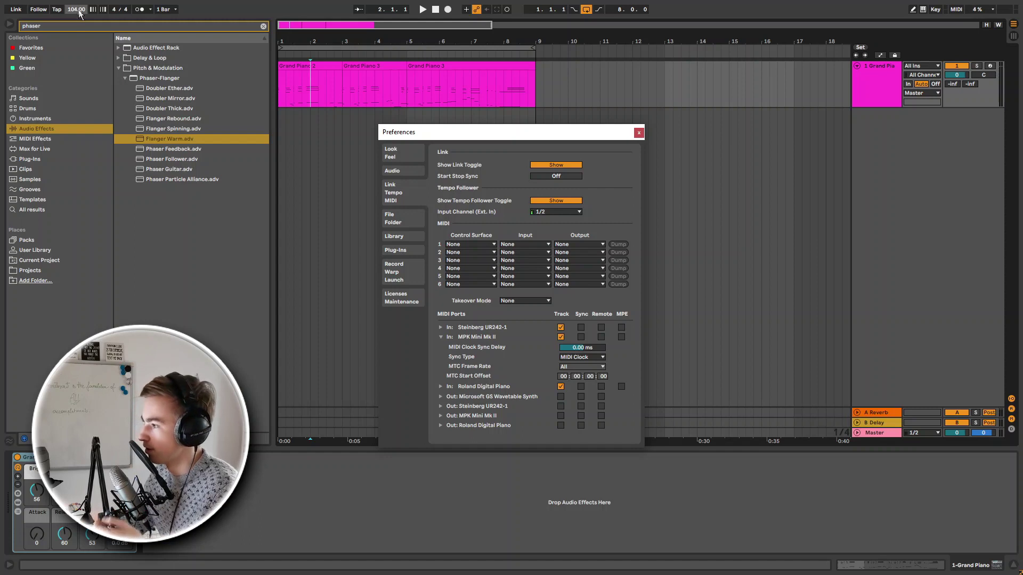
click(557, 212)
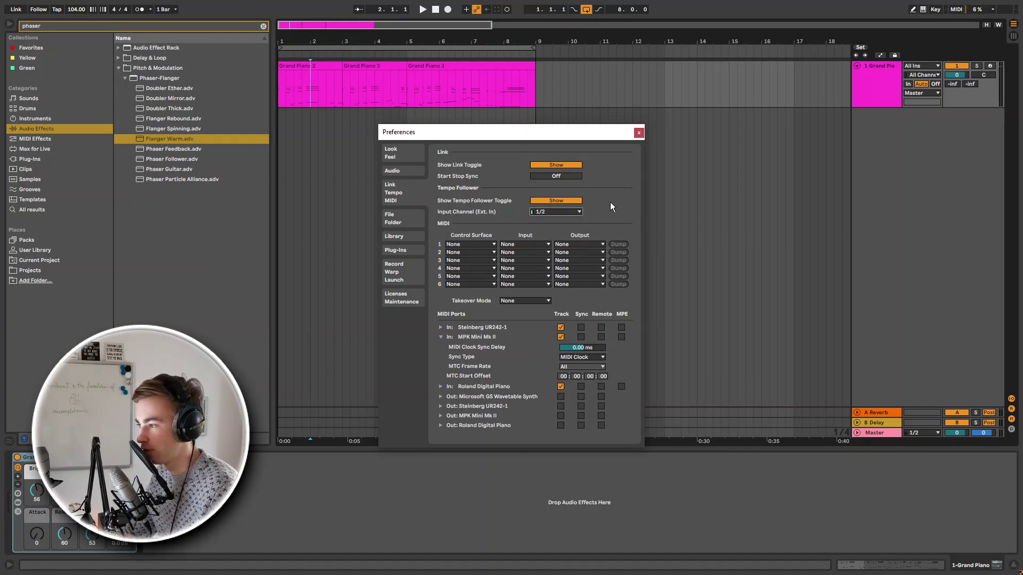
Step: Toggle the Tempo Follower on and off so the tempo lands at 112.35 BPM
click(639, 133)
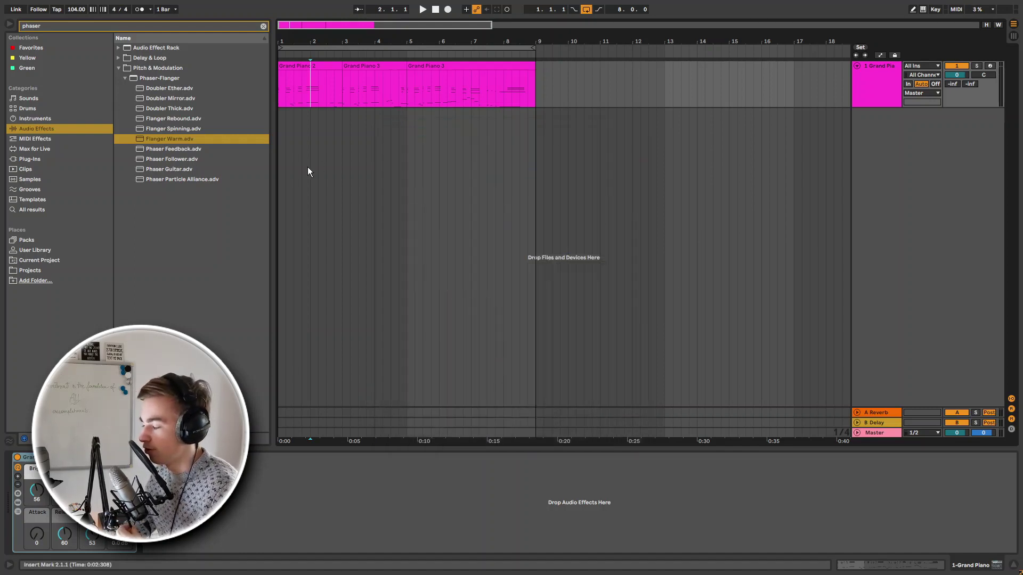
click(39, 9)
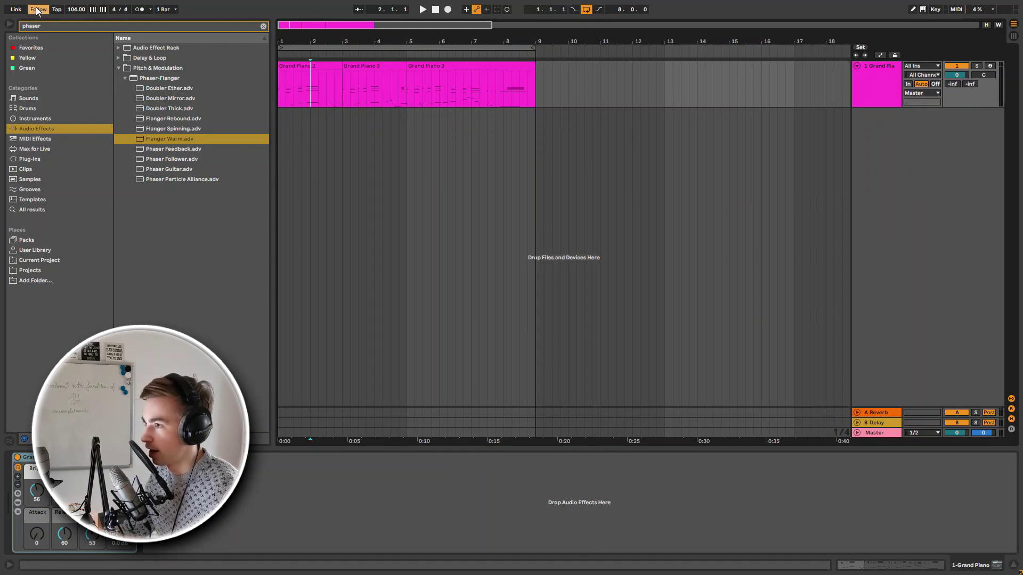
click(39, 9)
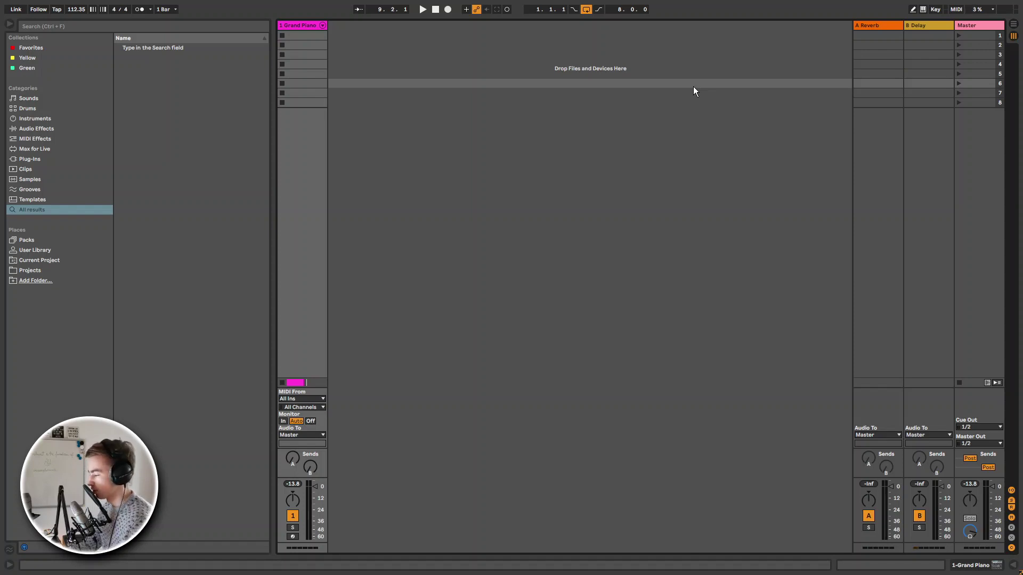
Step: In Session view, drag the Master track wider to show the scene tempo and signature columns
key(Tab)
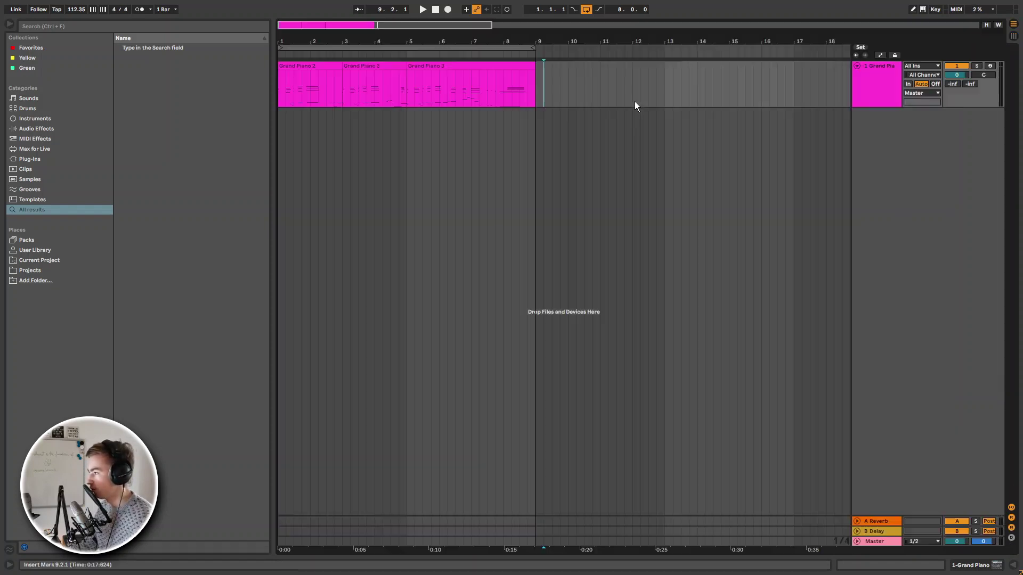
click(600, 100)
key(Tab)
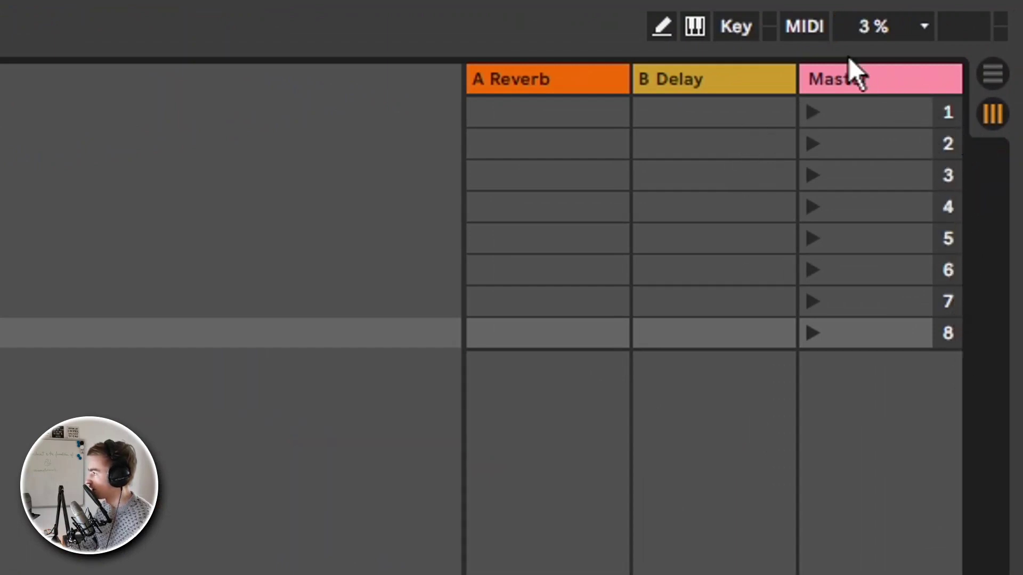
drag(799, 77, 430, 100)
Step: Select scene 2's tempo and scene 1's time signature, then scenes 5, 8 and 7
click(857, 133)
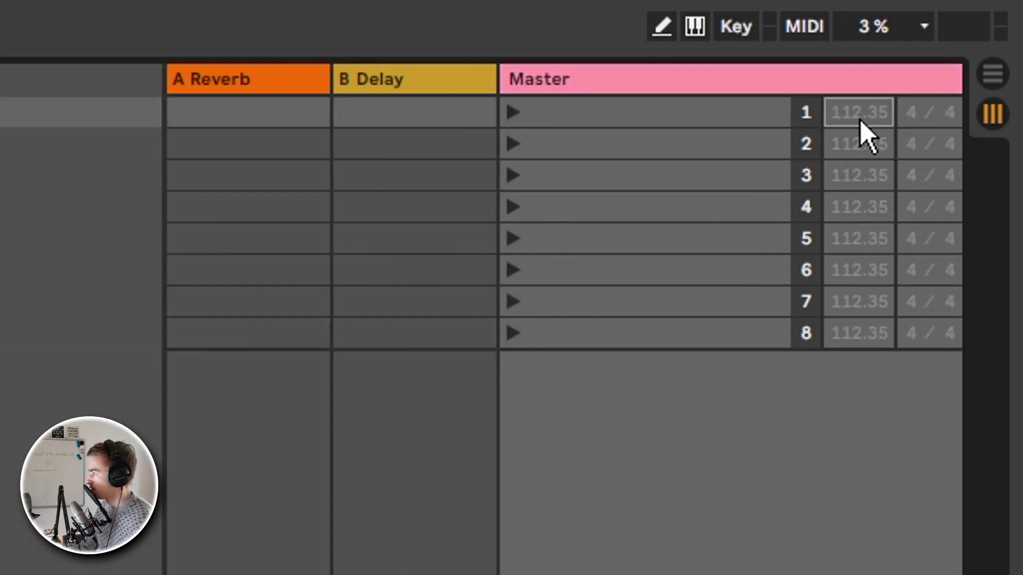
click(949, 112)
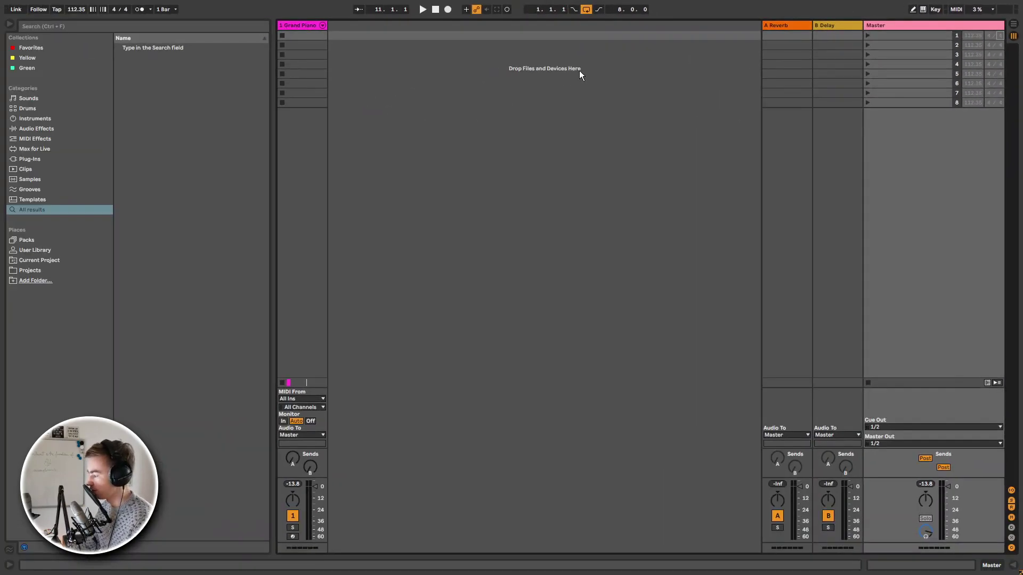
click(580, 70)
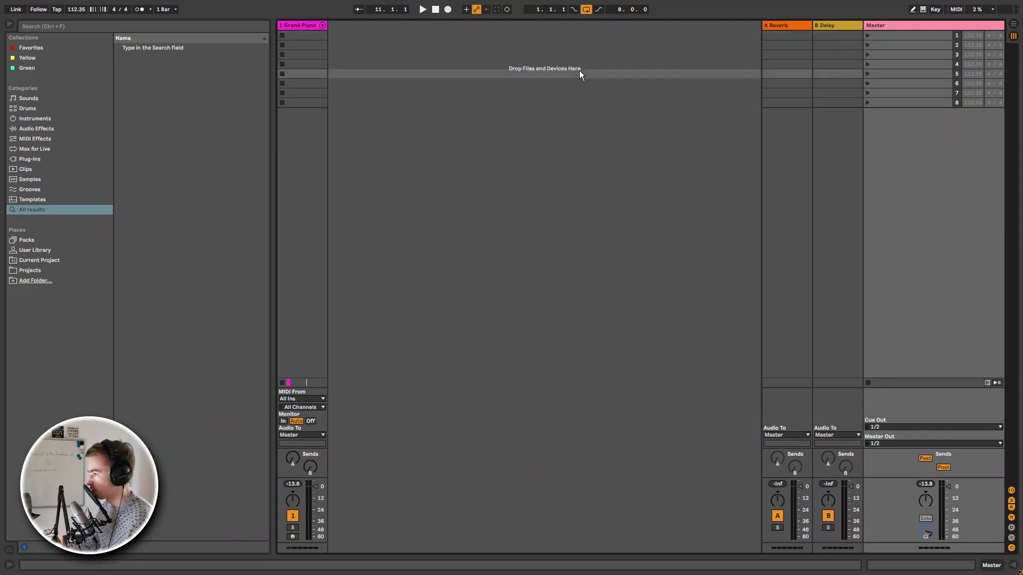
click(353, 104)
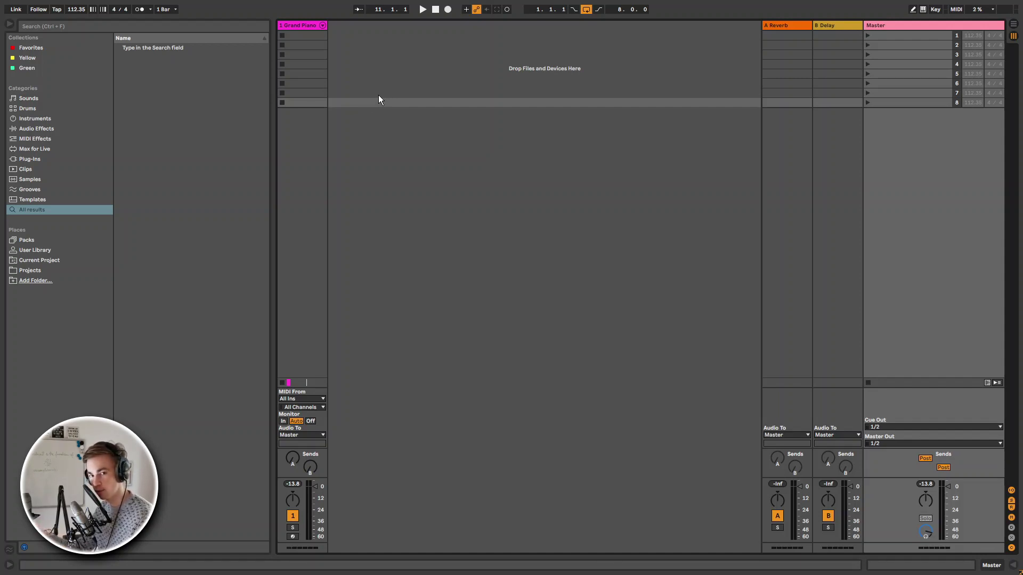
key(Up)
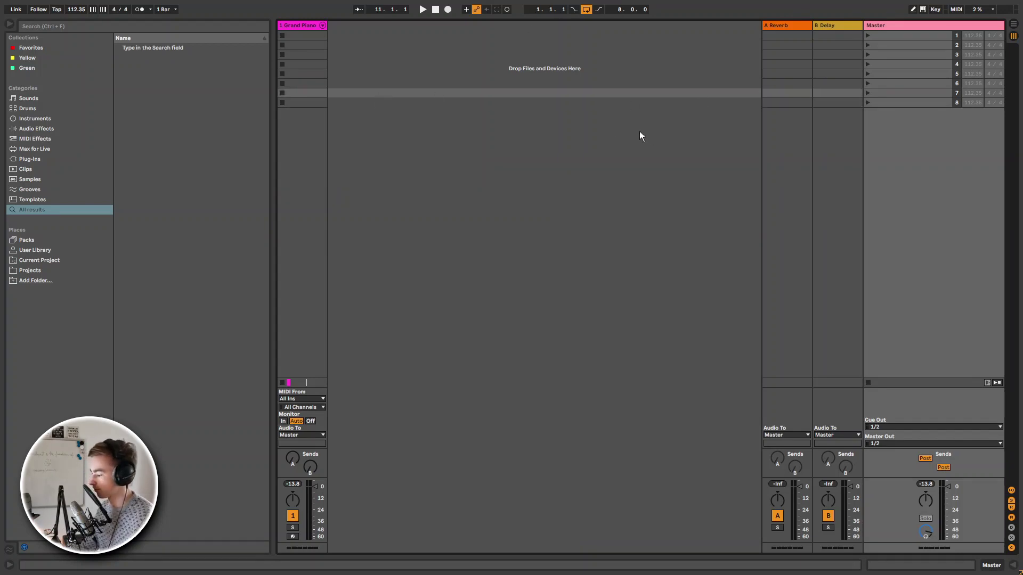
Step: In Arrangement View, browse the Sounds category's pad presets and the Max for Live folders
key(Tab)
click(650, 247)
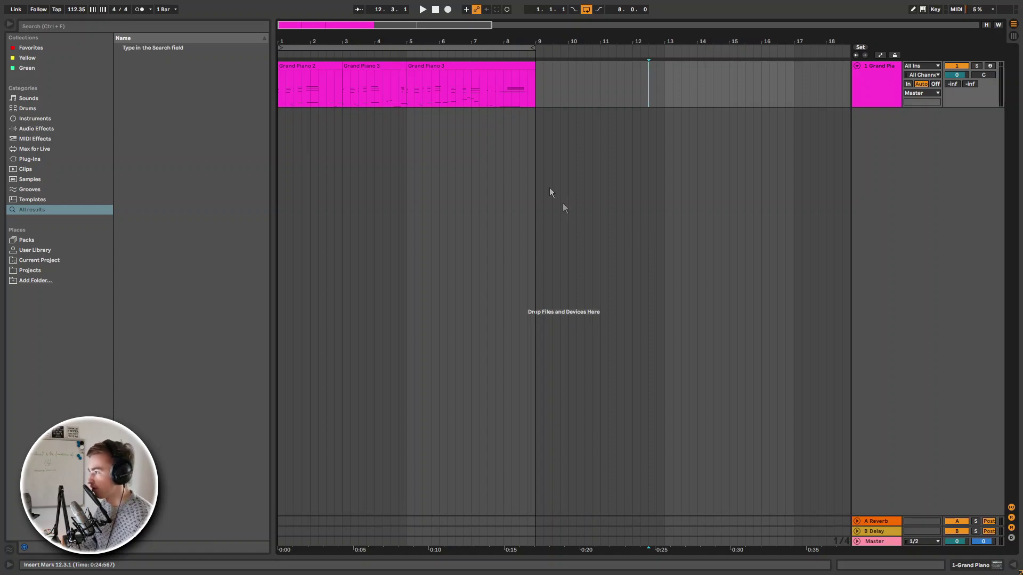
click(519, 97)
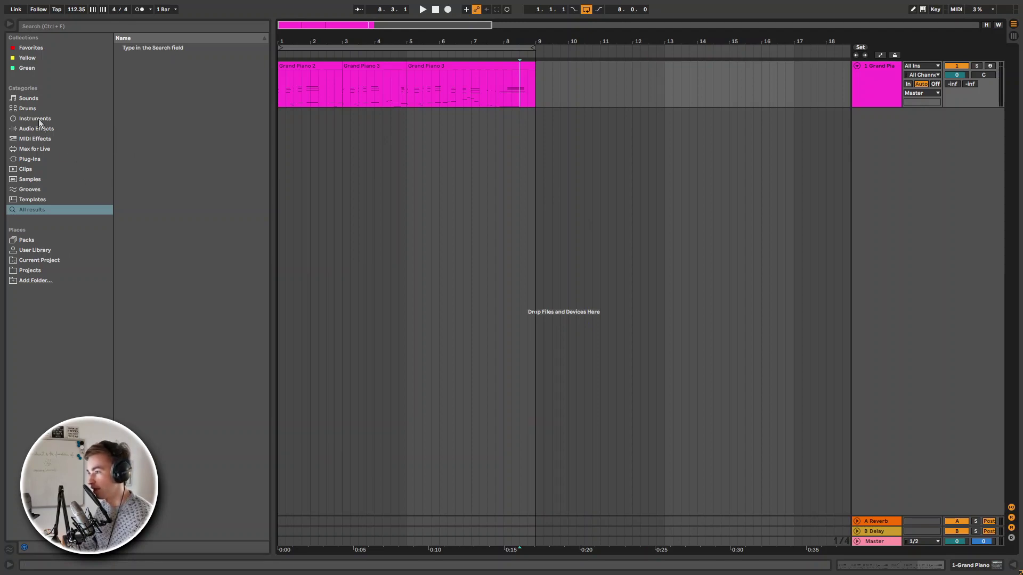
click(21, 100)
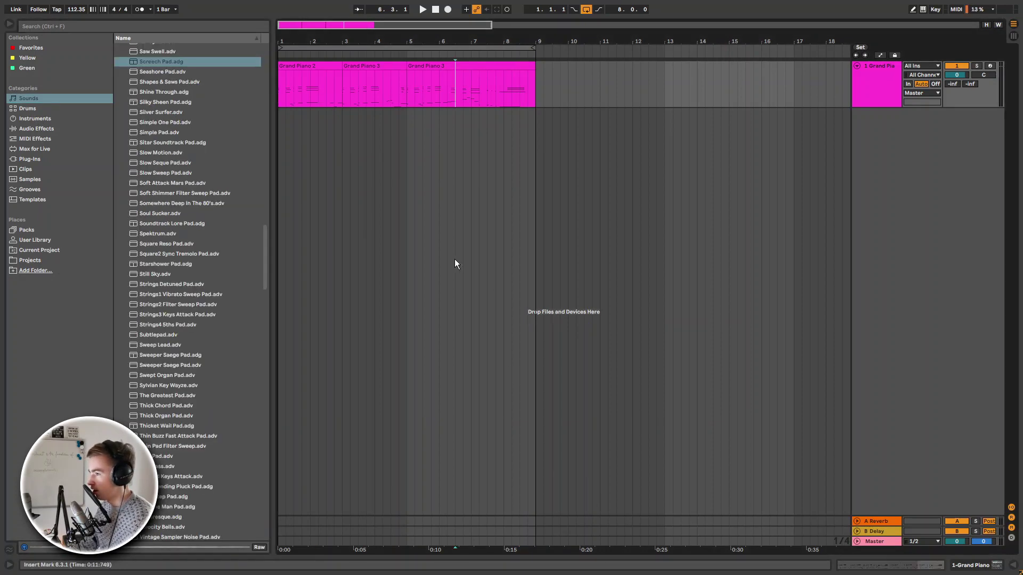
click(455, 258)
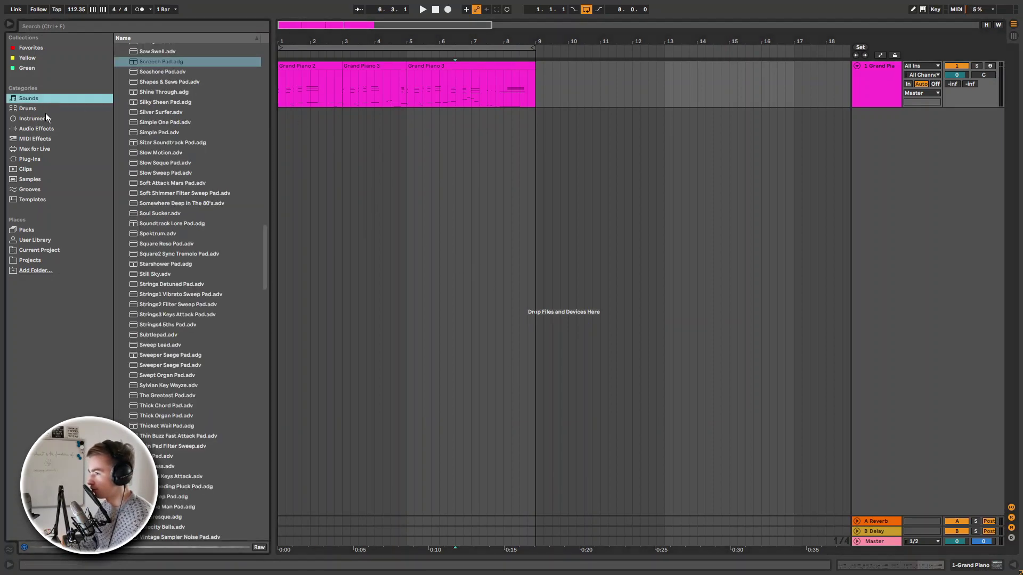
click(31, 159)
click(46, 149)
Step: Browse MIDI Effects, then Audio Effects, pointing out the new Modulators folder and picking Dynamics
click(48, 140)
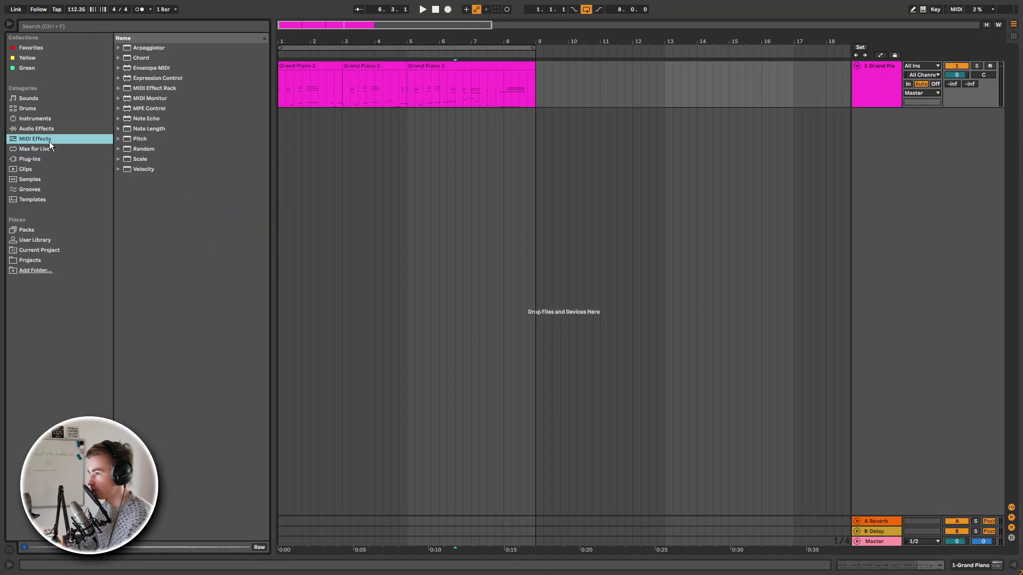
click(59, 130)
click(150, 98)
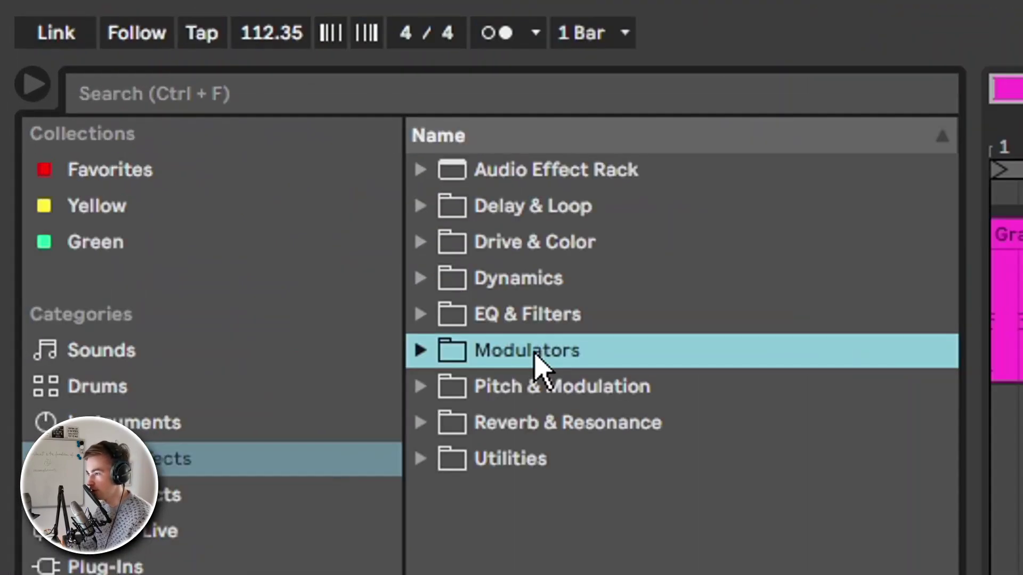
click(189, 458)
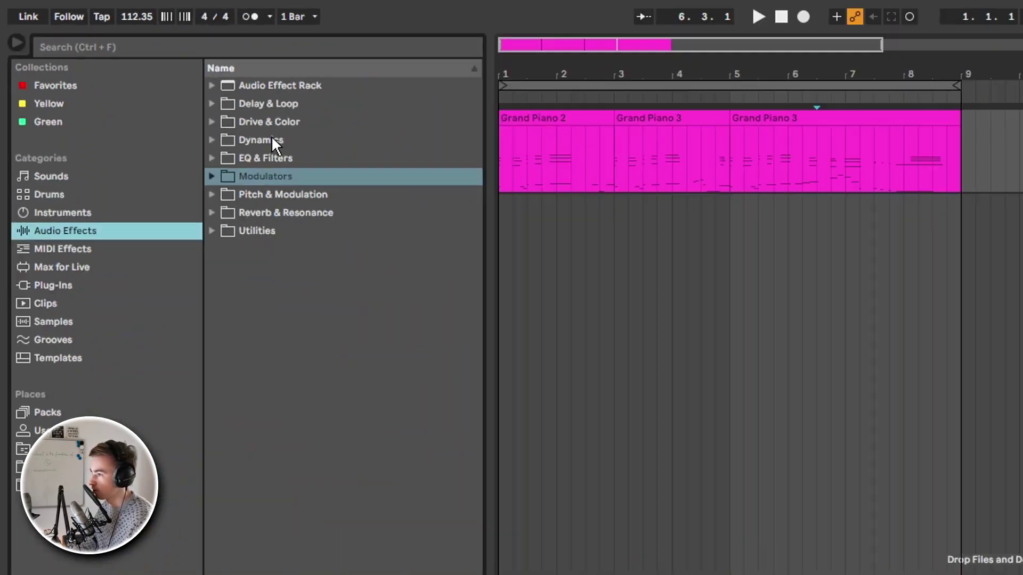
click(541, 277)
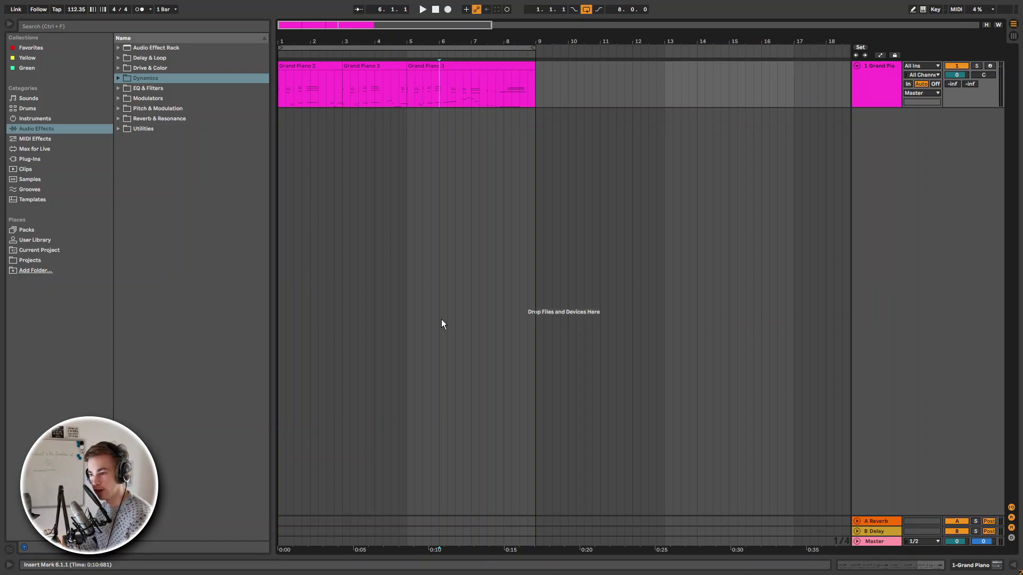
Step: In Look/Feel preferences, lower Grid Line Intensity from 65% down to 0%
click(534, 102)
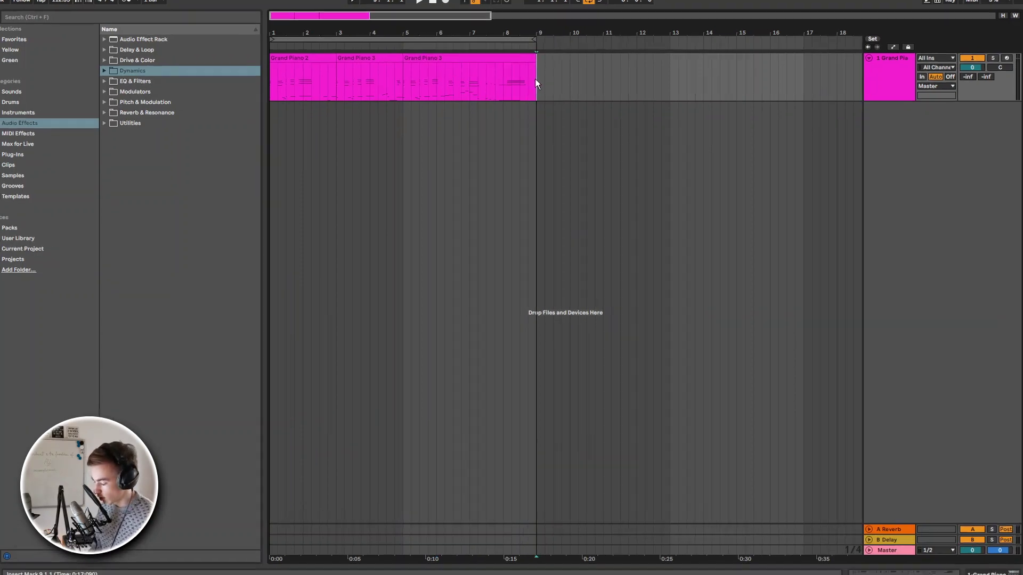
key(ctrl+comma)
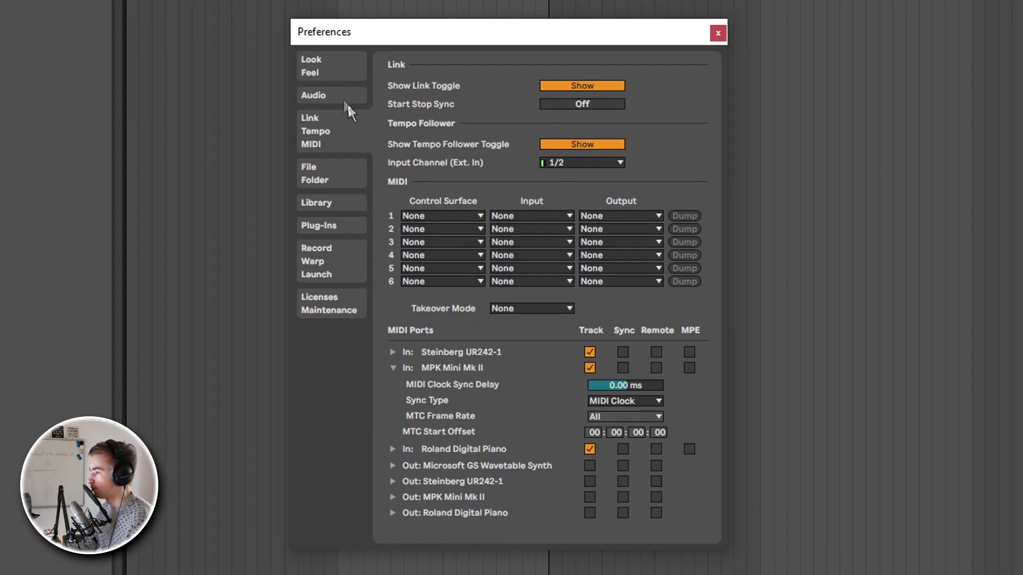
click(334, 77)
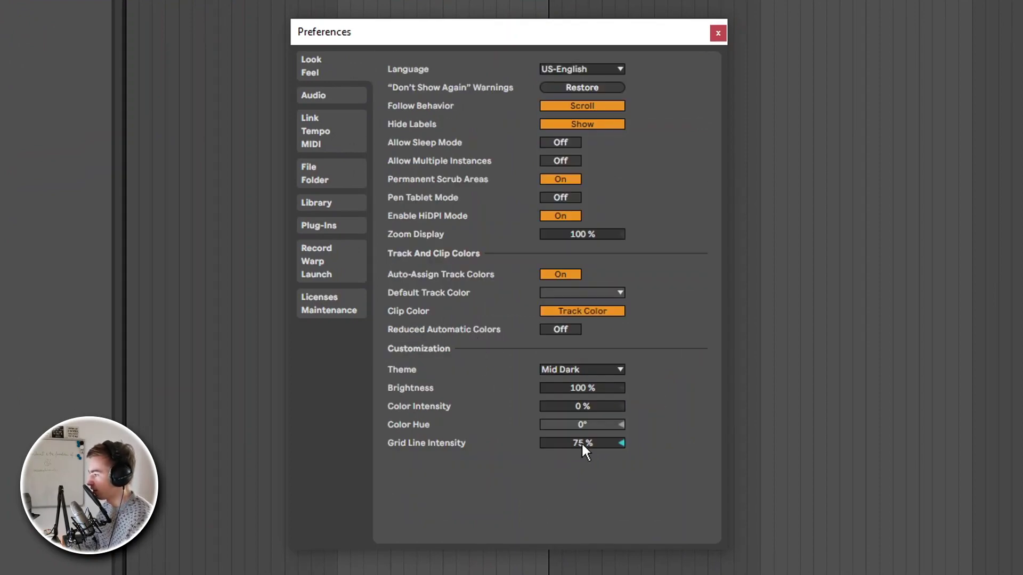
drag(583, 444, 583, 463)
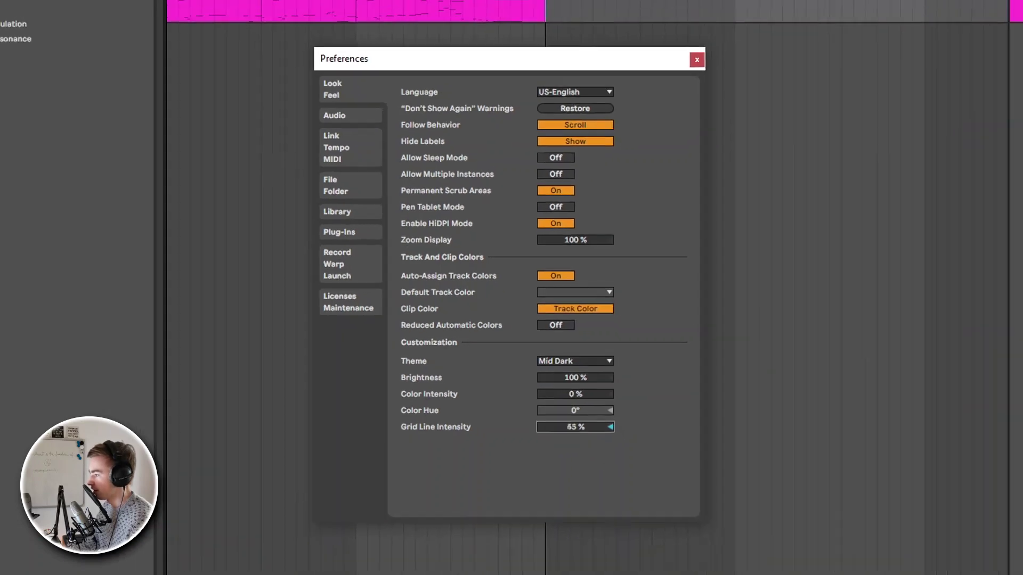
drag(575, 427, 577, 435)
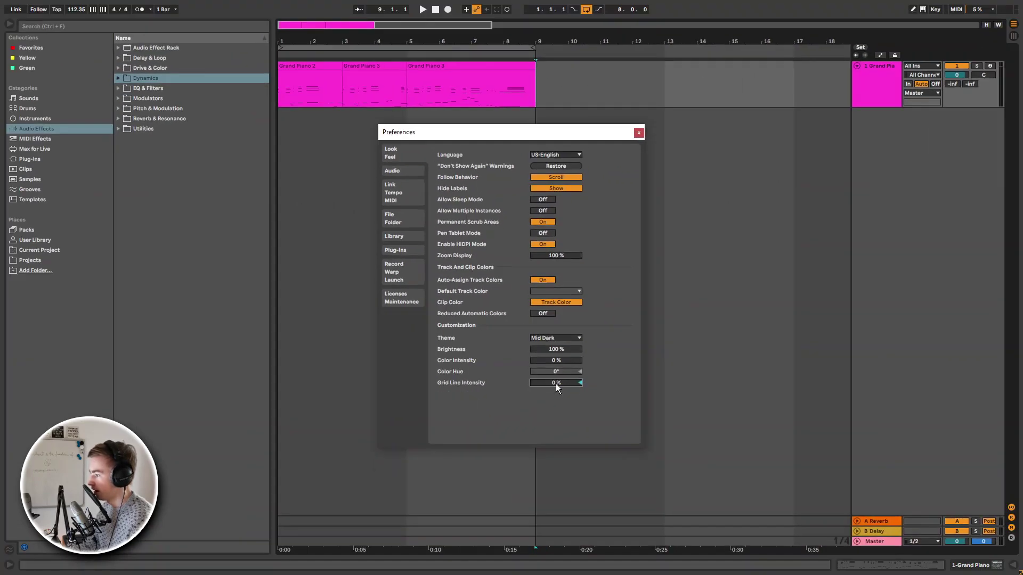
Step: Raise Grid Line Intensity above 100%, then reset it to the default 100%
mouse_move(558, 387)
mouse_down()
mouse_move(558, 351)
mouse_move(558, 388)
mouse_up()
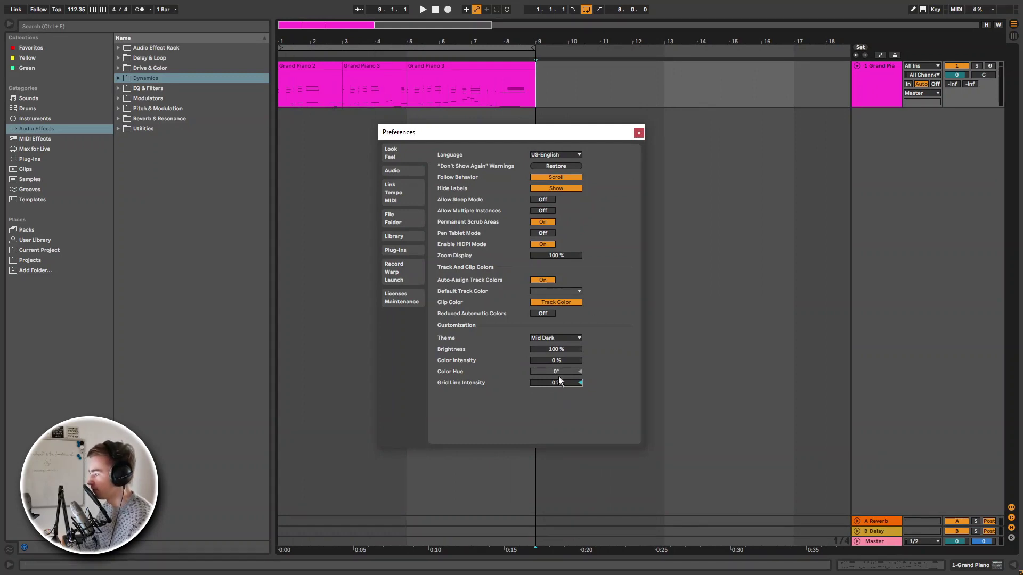
click(557, 382)
key(Delete)
Step: Turn off the fixed arrangement grid, drop Grid Line Intensity to 0%, and close preferences
right_click(676, 85)
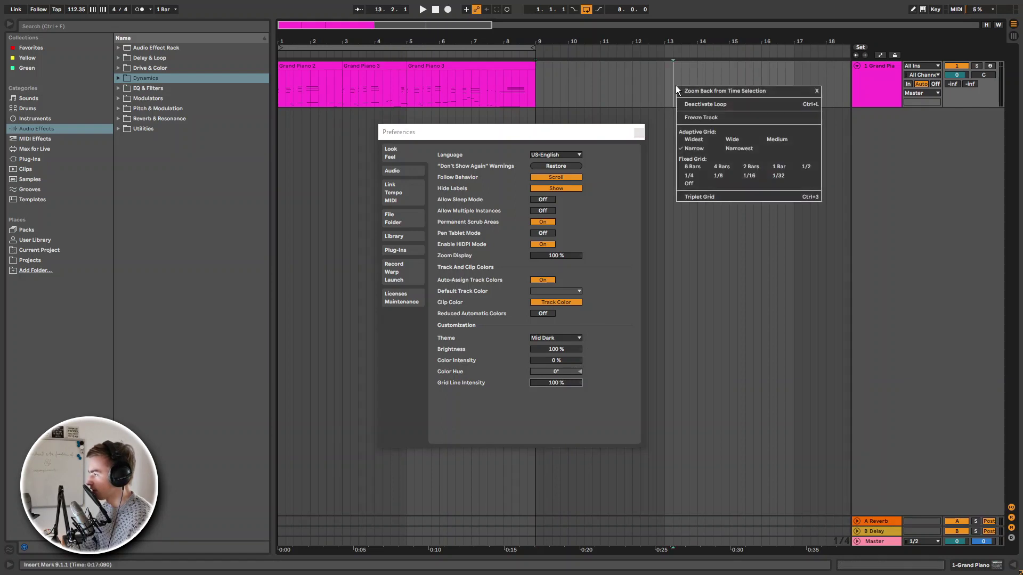
click(698, 181)
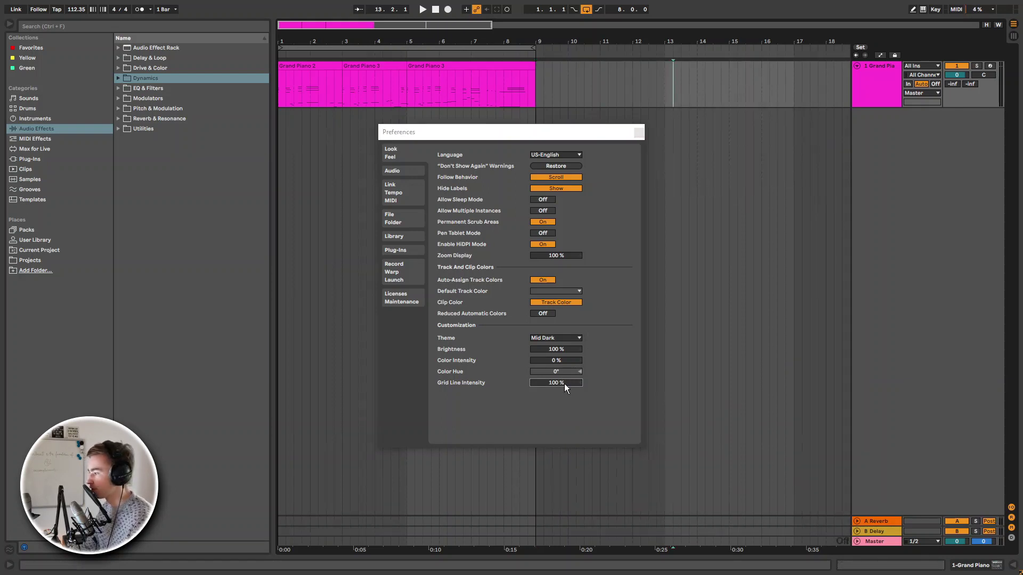
drag(564, 383, 564, 391)
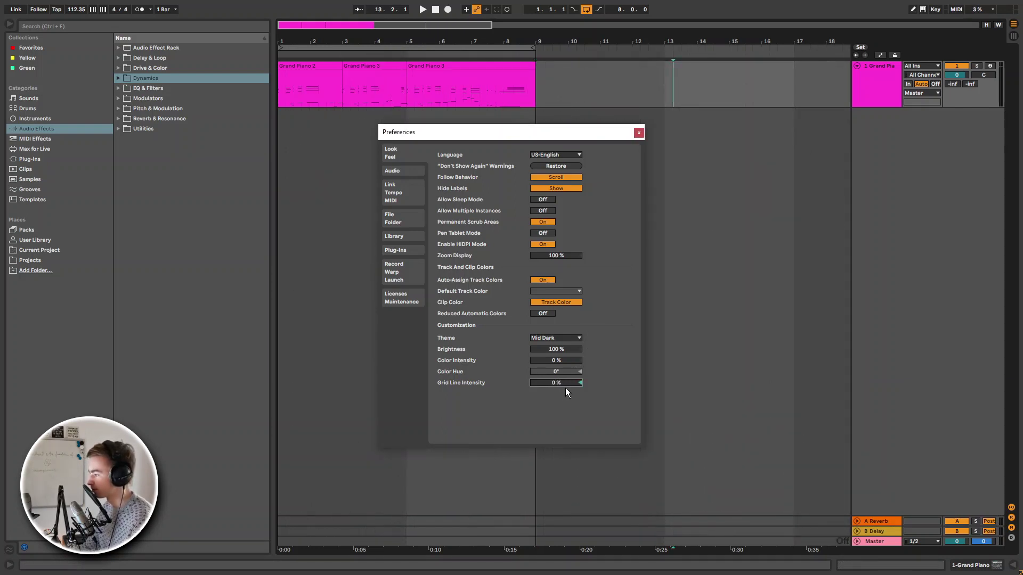
key(Escape)
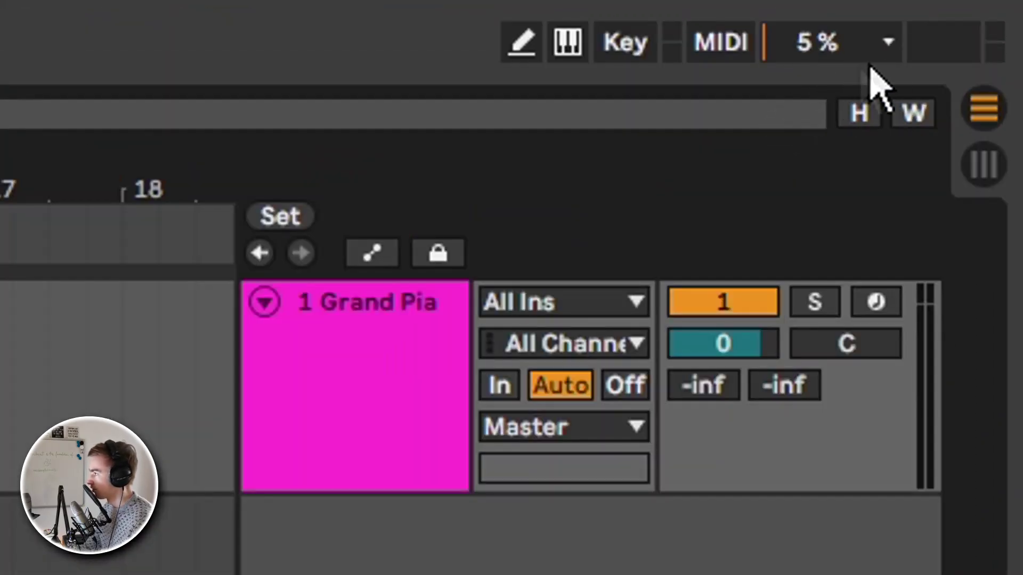
Step: Switch the CPU meter between showing average and current CPU load
click(889, 43)
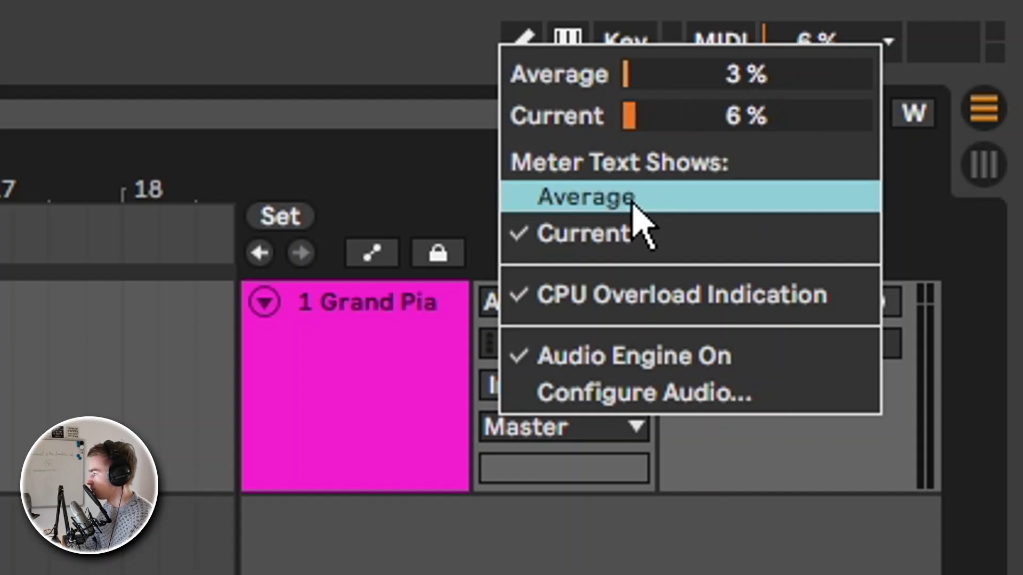
click(740, 20)
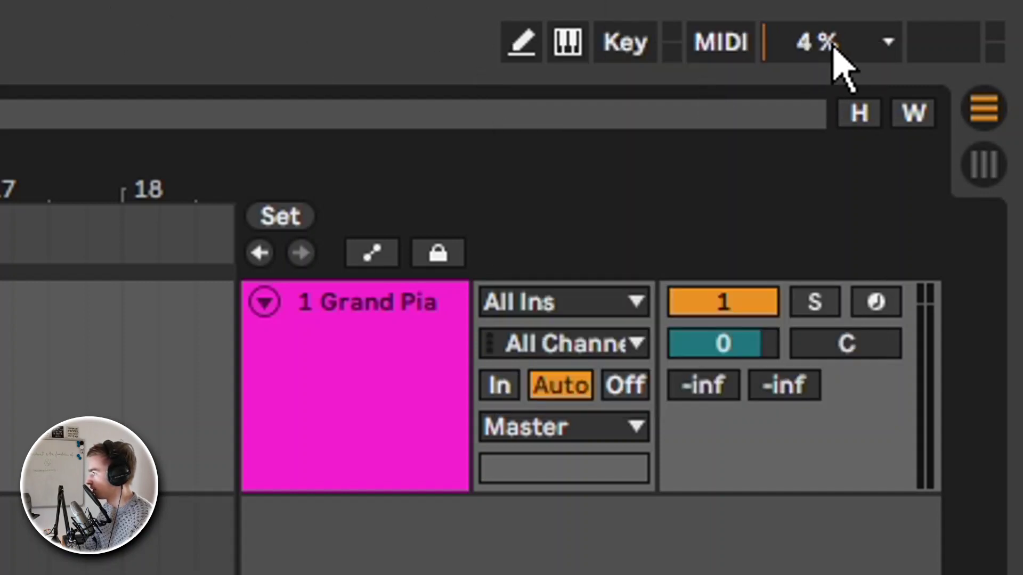
click(888, 43)
click(643, 198)
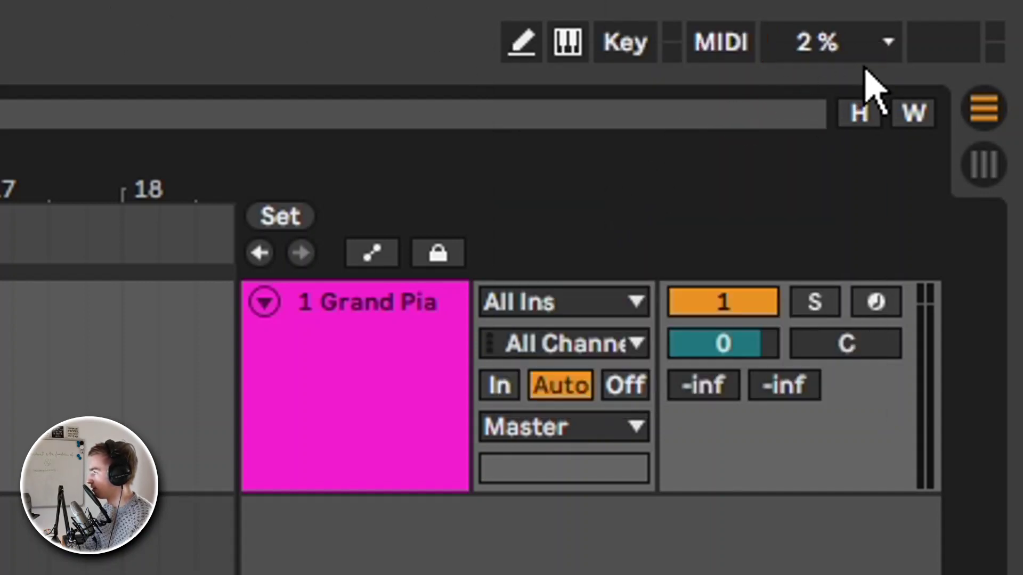
click(887, 42)
click(612, 235)
Step: Turn CPU overload indication off and back on, then toggle the audio engine
click(893, 56)
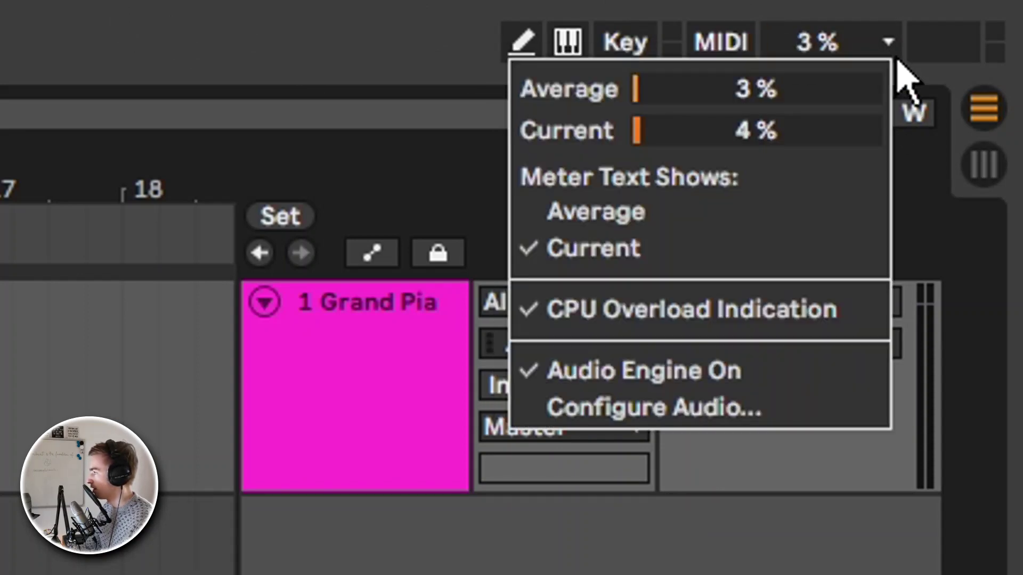
click(601, 315)
click(890, 48)
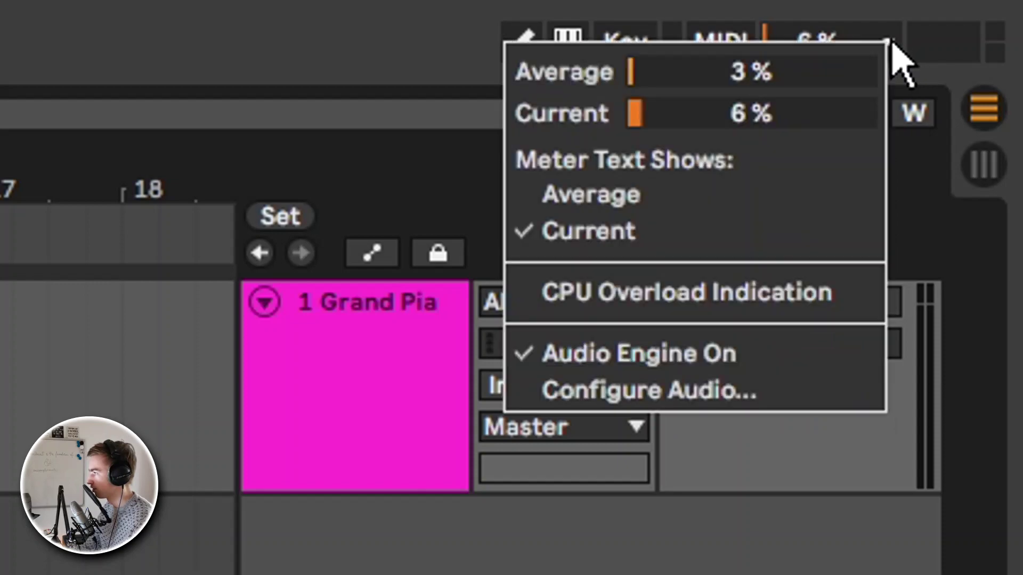
click(677, 290)
click(884, 40)
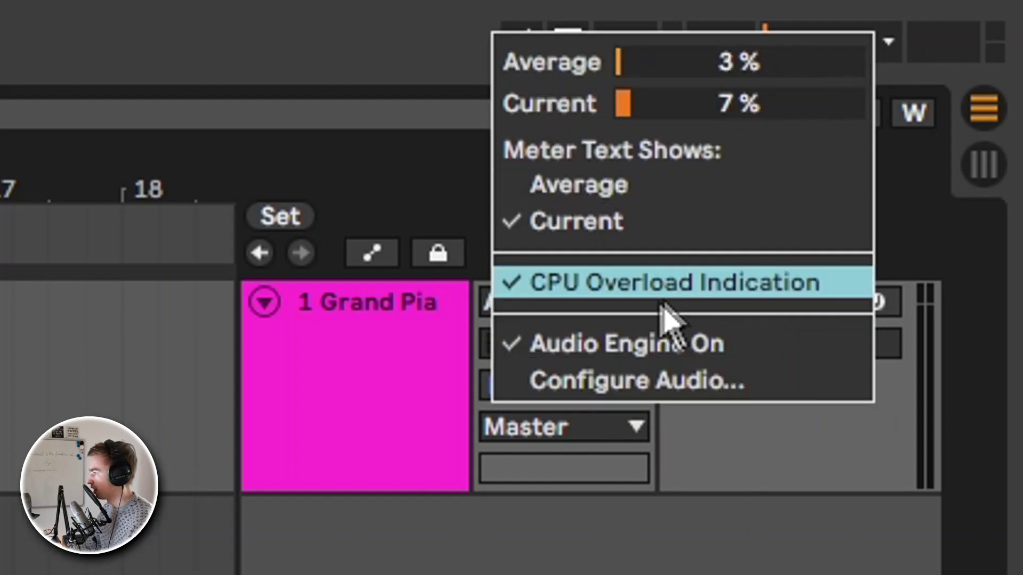
click(576, 352)
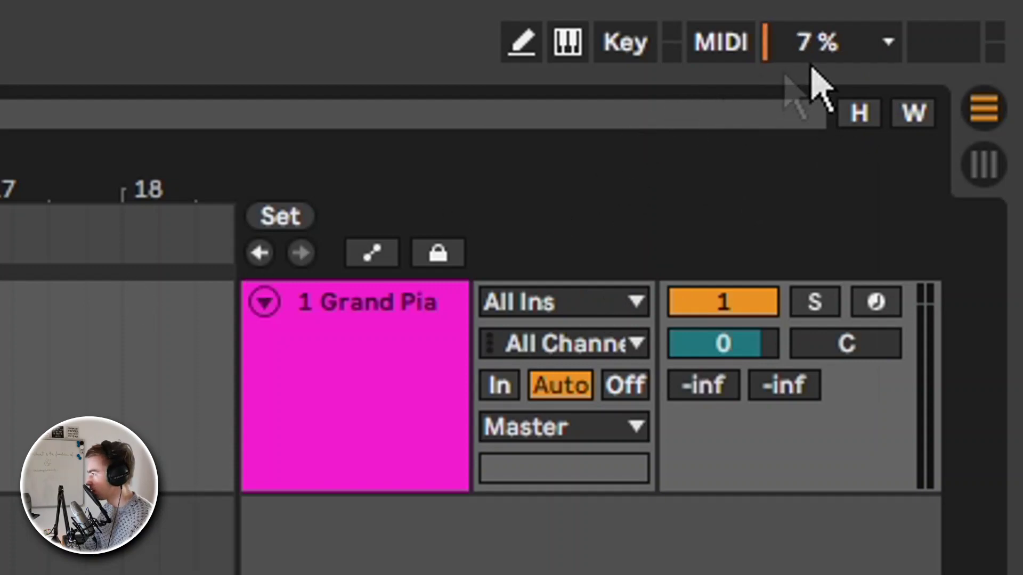
click(891, 42)
Step: Open the Audio preferences via Configure Audio, then close the Preferences window
click(647, 385)
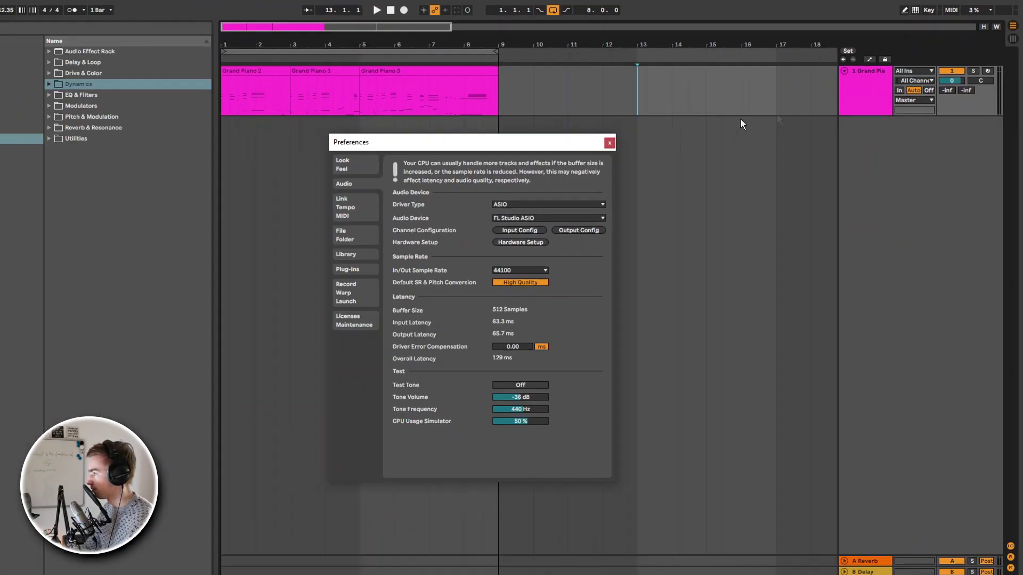
click(642, 134)
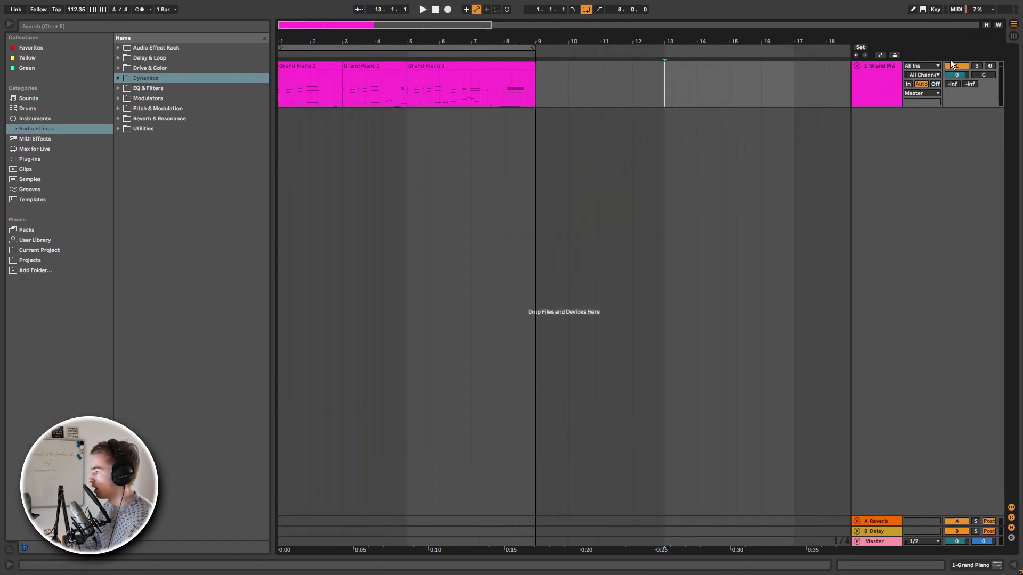